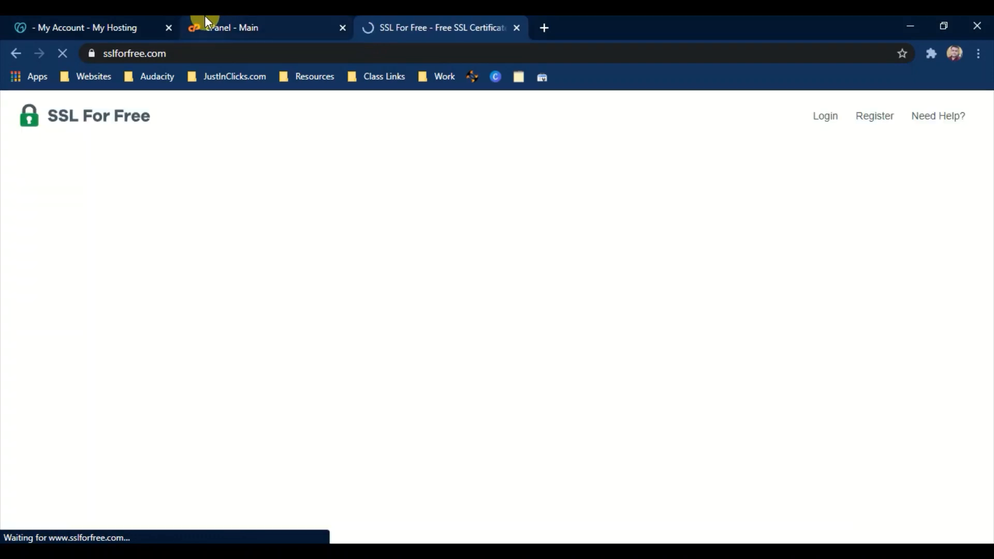
Enter fastserver.in as the website to secure and start creating its free SSL certificate.
{"action": "left_click", "coordinate": [275, 303]}
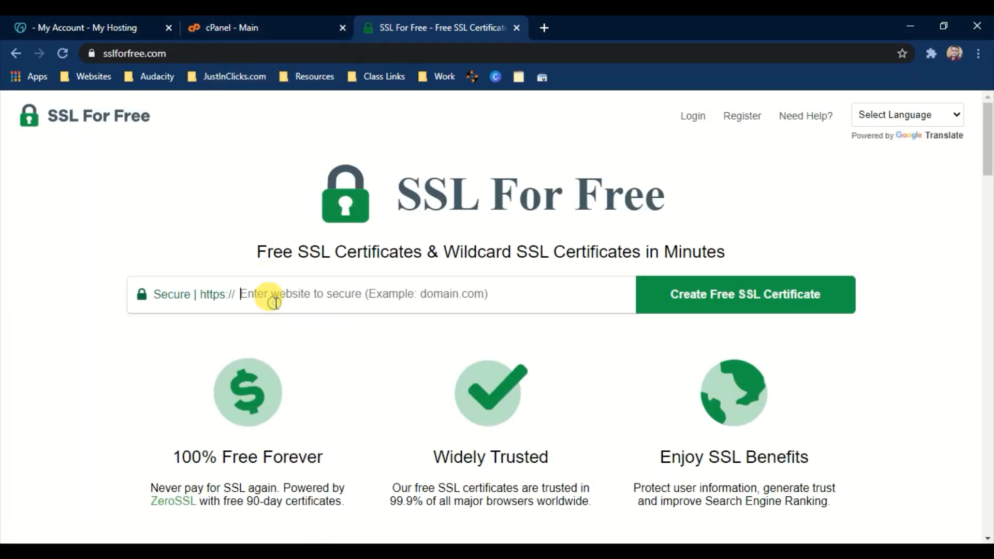
{"action": "type", "text": "fastserver.in"}
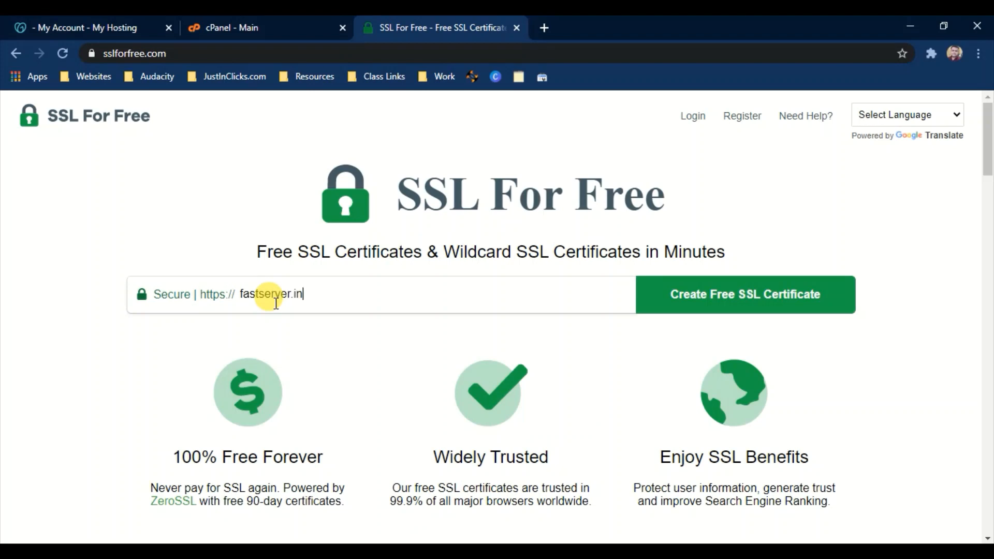
{"action": "key", "text": "Tab"}
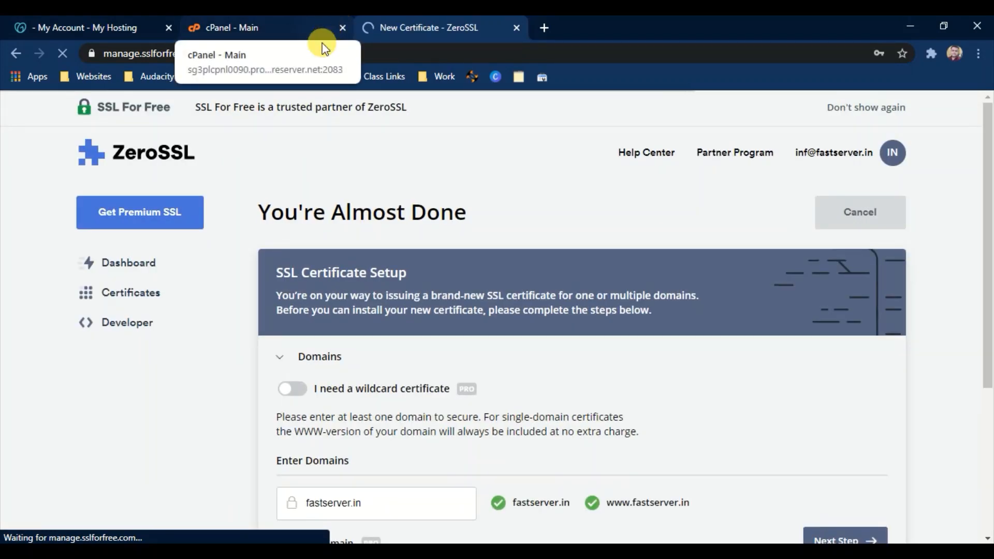
Complete the certificate setup for fastserver.in with the 90-Day Certificate, Auto-Generate CSR and the Free plan.
{"action": "scroll", "coordinate": [339, 263], "scroll_direction": "down", "scroll_amount": 4}
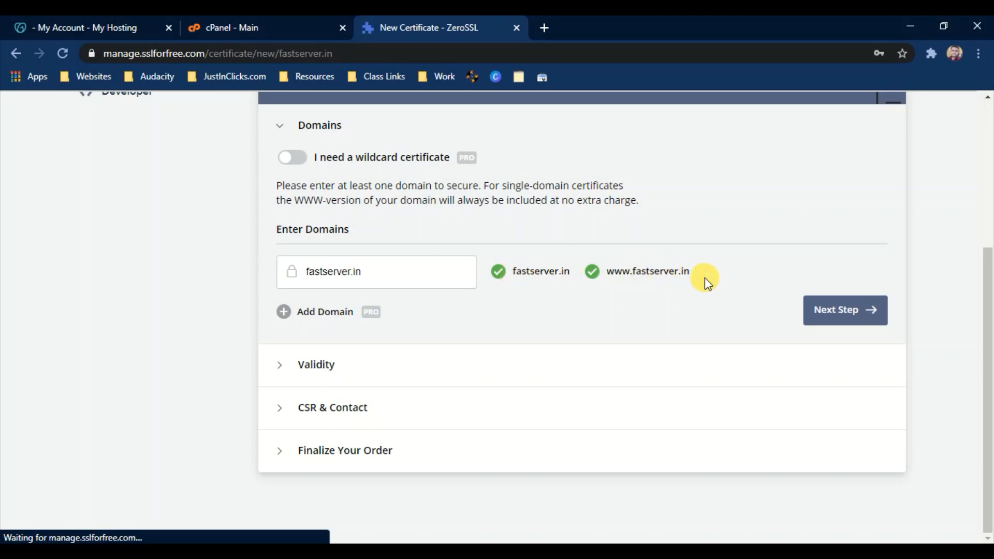
{"action": "left_click", "coordinate": [849, 315]}
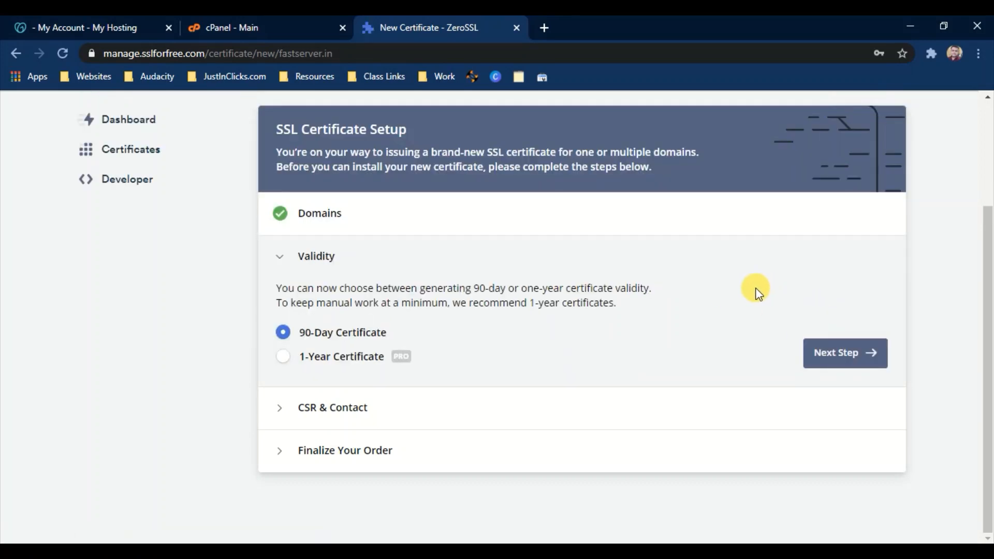
{"action": "left_click", "coordinate": [839, 363]}
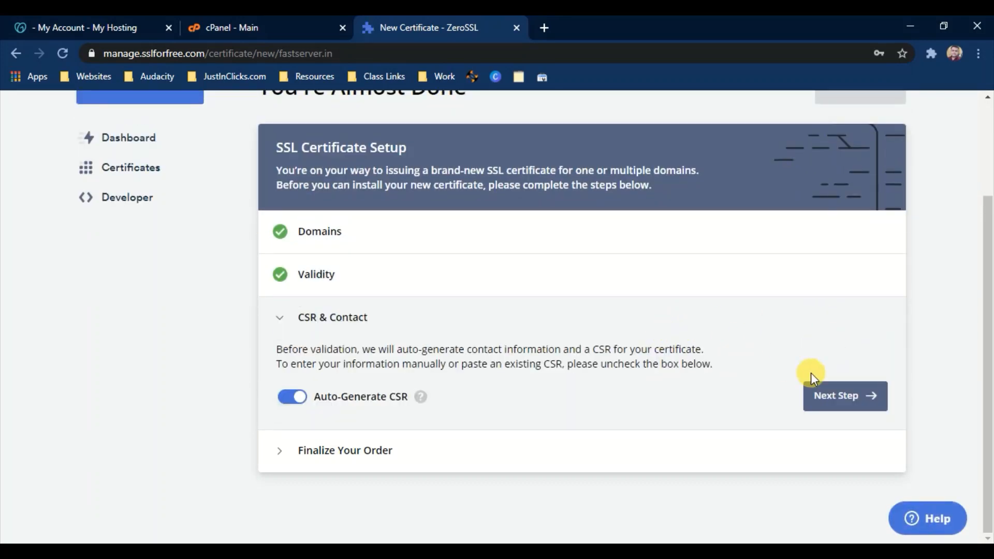
{"action": "left_click", "coordinate": [850, 409]}
{"action": "scroll", "coordinate": [647, 345], "scroll_direction": "down", "scroll_amount": 5}
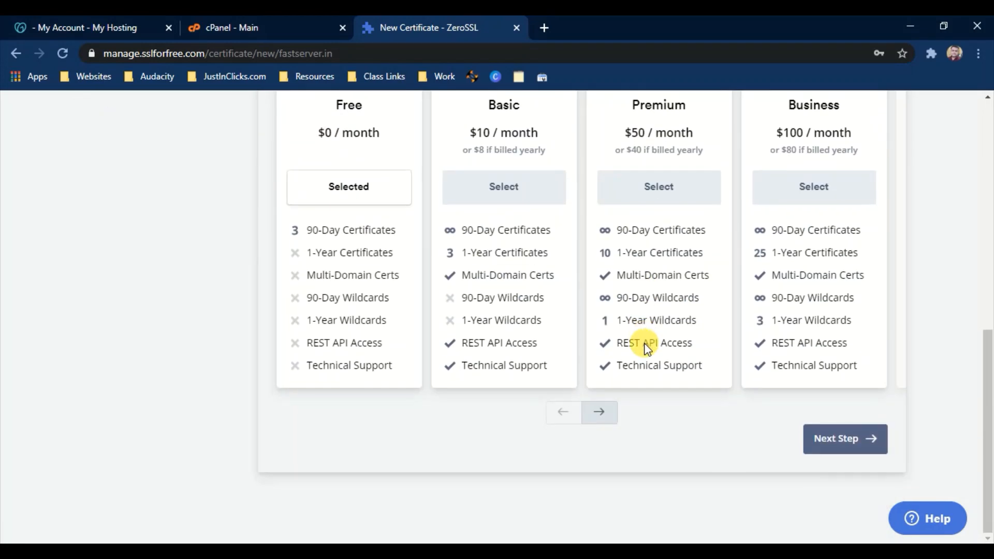
{"action": "left_click", "coordinate": [849, 440]}
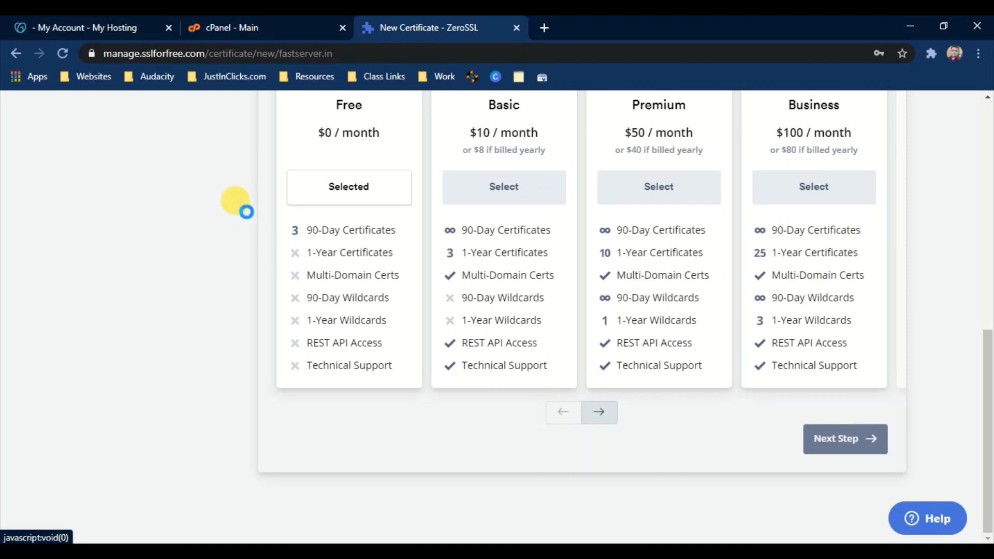
Switch to cPanel, open public_html in File Manager and delete everything in it: cgi-bin, 404.shtml, home.html and layout-styles.css.
{"action": "left_click", "coordinate": [270, 24]}
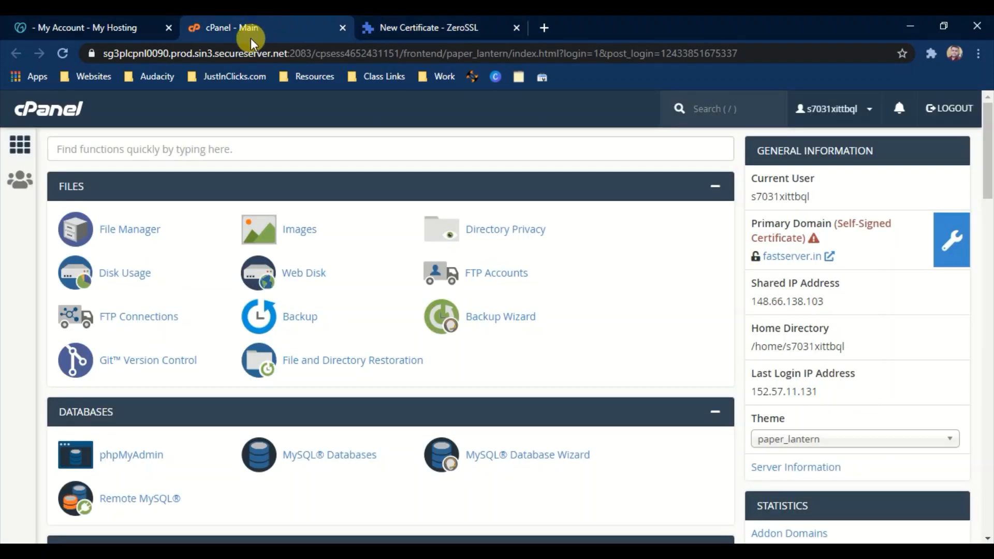
{"action": "left_click", "coordinate": [127, 231]}
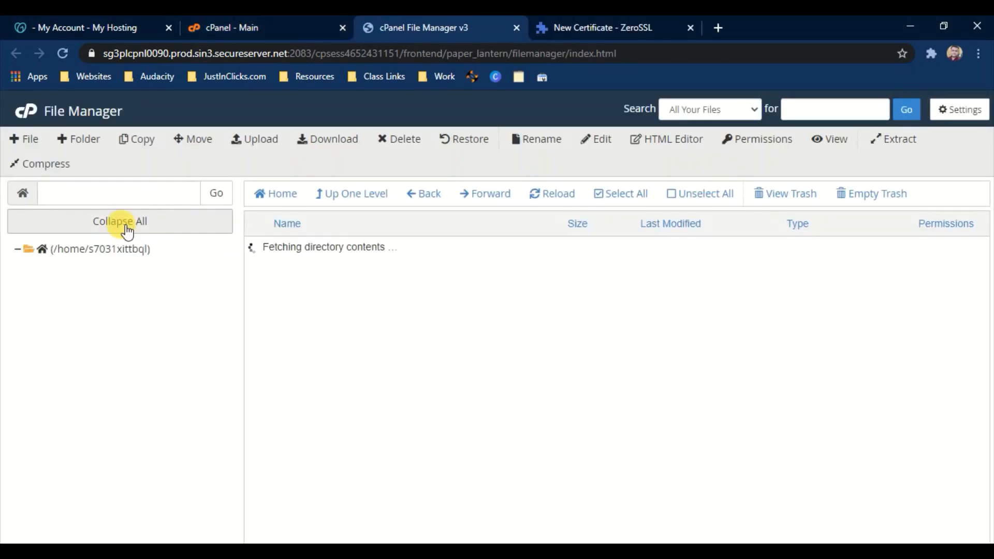
{"action": "double_click", "coordinate": [259, 319]}
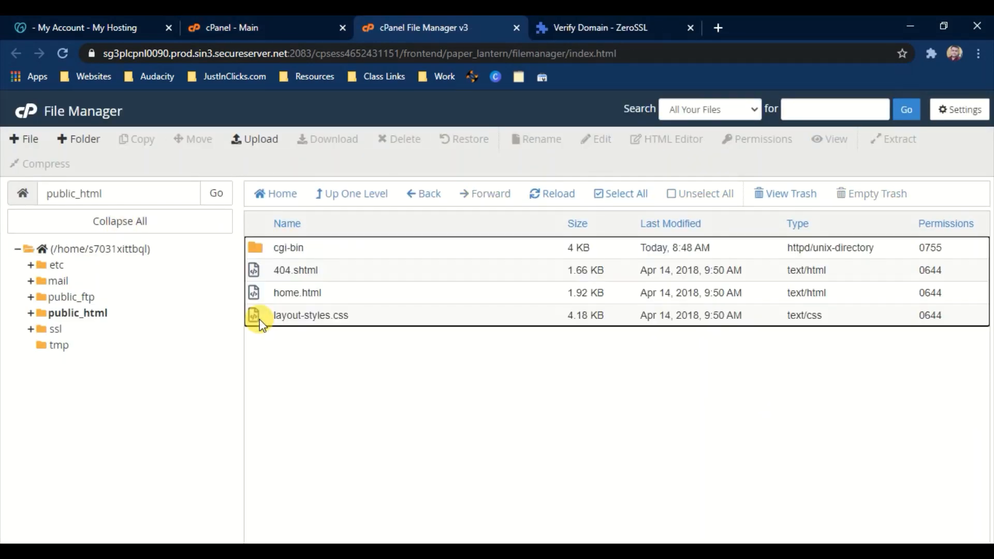
{"action": "left_click", "coordinate": [258, 320]}
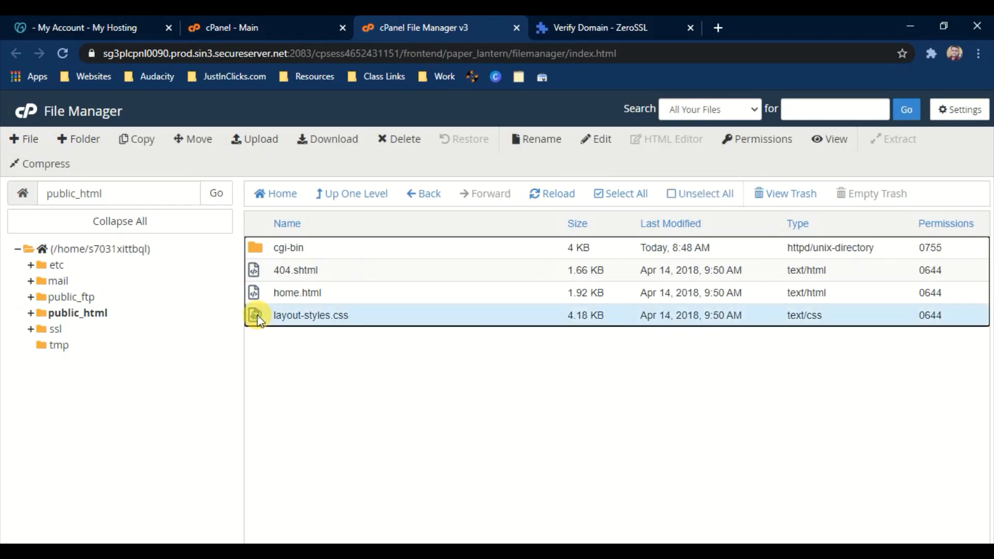
{"action": "key", "text": "shift+Up"}
{"action": "key", "text": "shift+Up"}
{"action": "key", "text": "shift+Up"}
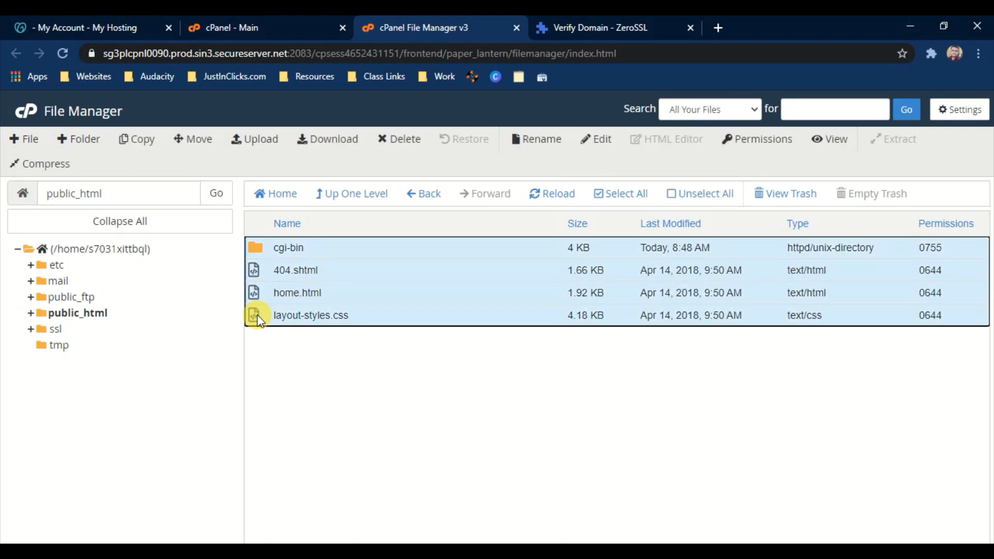
{"action": "key", "text": "Delete"}
{"action": "key", "text": "Return"}
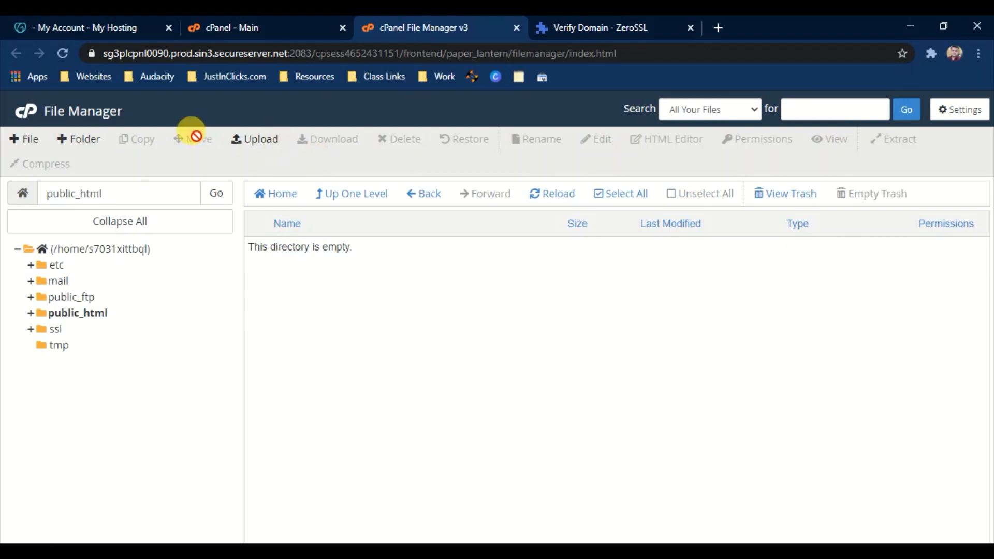
Create a new folder named .well-known inside public_html.
{"action": "left_click", "coordinate": [72, 139]}
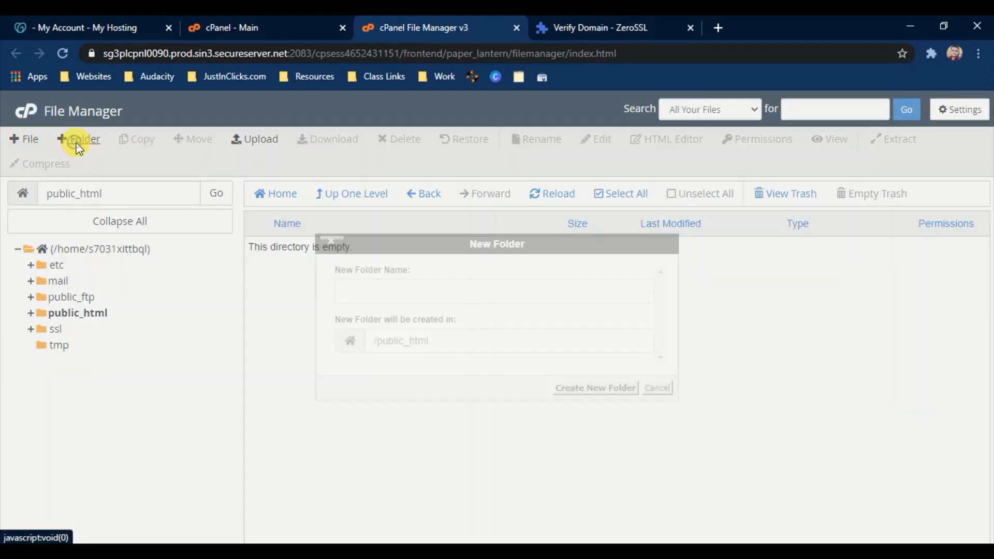
{"action": "type", "text": ".w"}
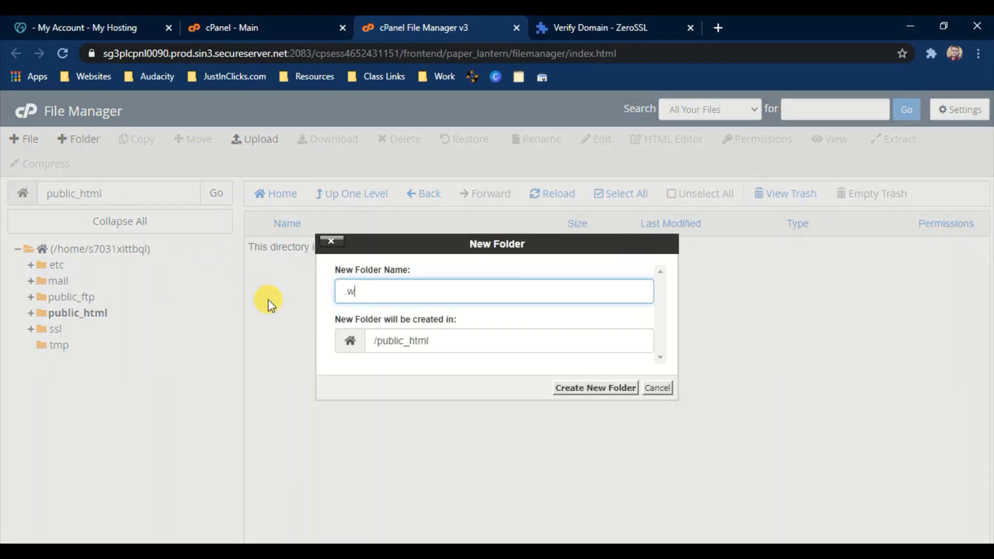
{"action": "type", "text": "ell-known"}
{"action": "key", "text": "Return"}
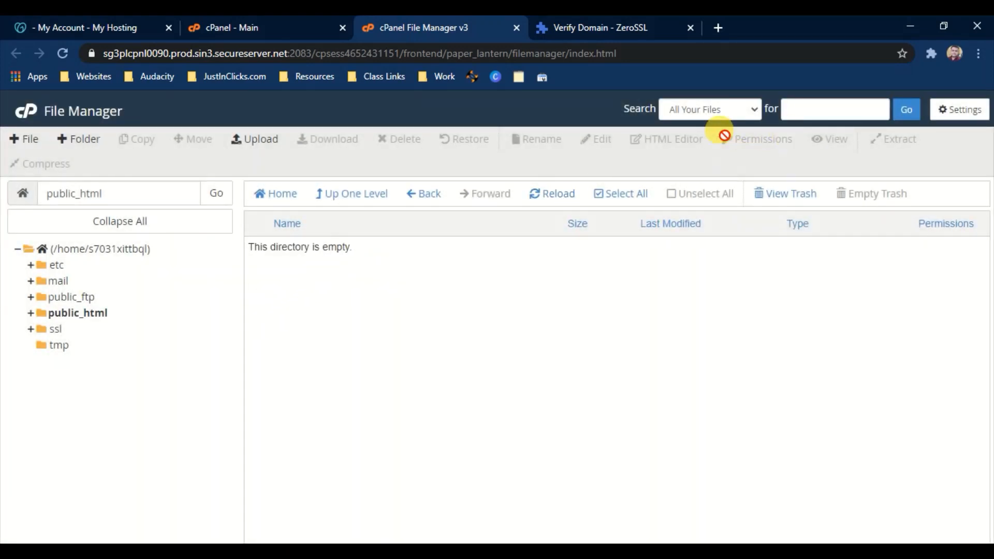
Enable Show Hidden Files (dotfiles) in the File Manager preferences and save them.
{"action": "left_click", "coordinate": [962, 109]}
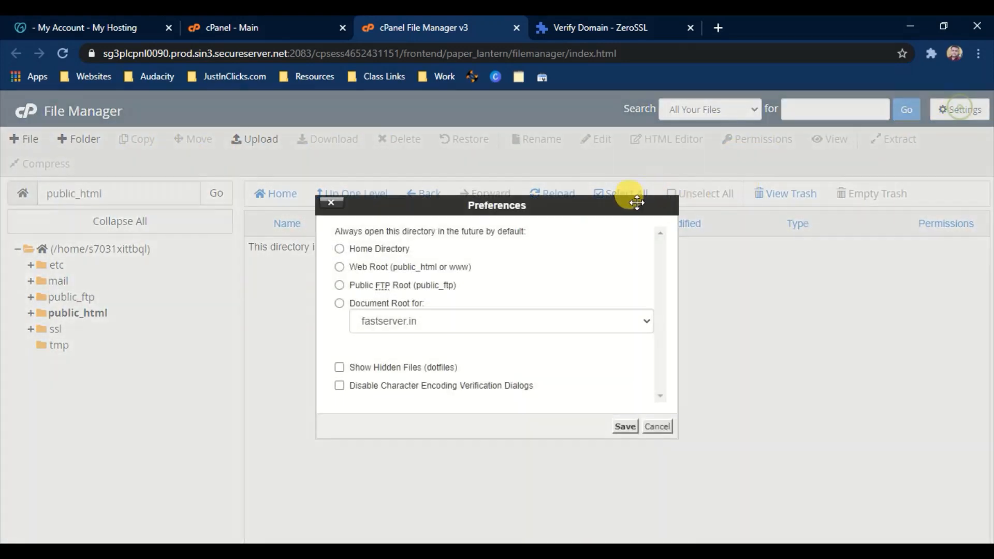
{"action": "left_click", "coordinate": [402, 369]}
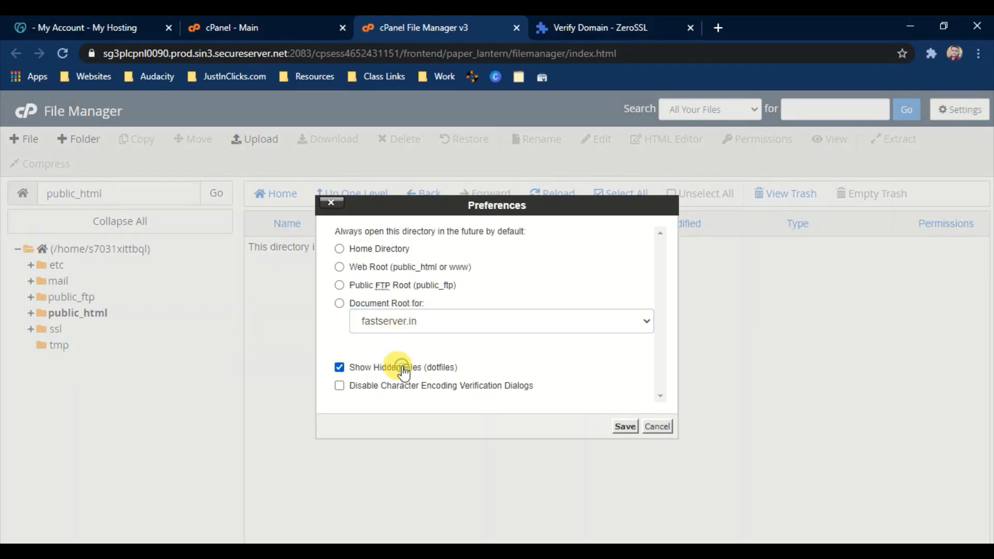
{"action": "left_click", "coordinate": [625, 426]}
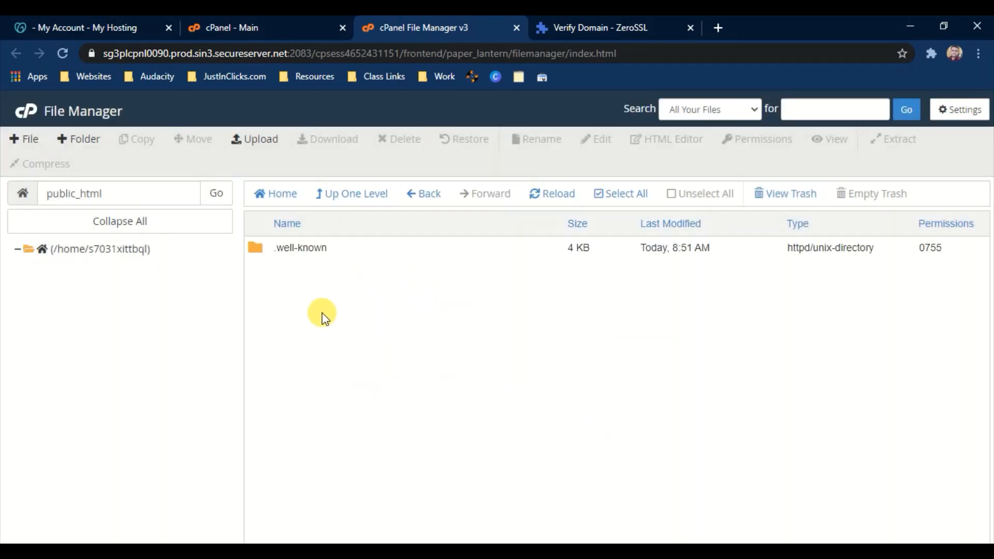
Create a folder named pki-validation inside .well-known and open it.
{"action": "double_click", "coordinate": [251, 251]}
{"action": "left_click", "coordinate": [78, 141]}
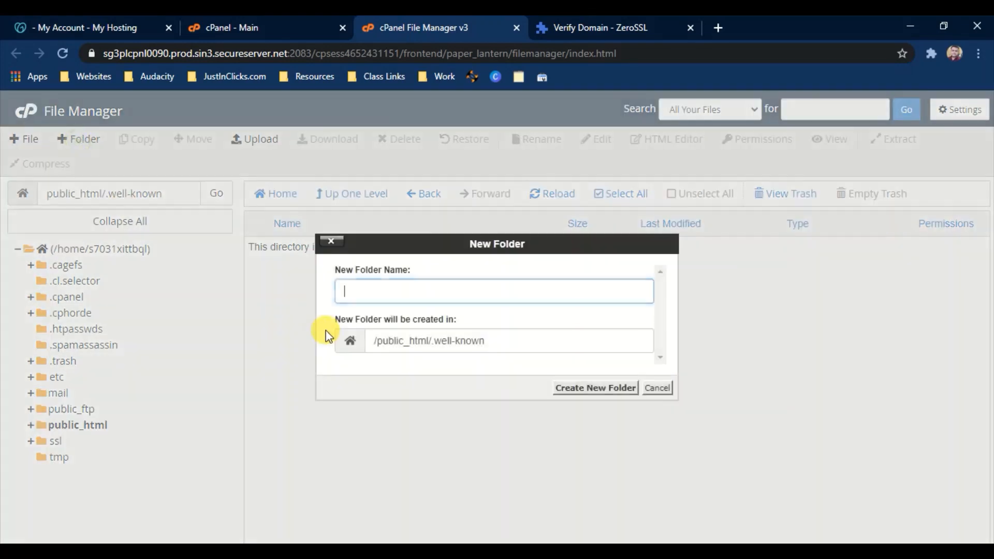
{"action": "type", "text": "pki"}
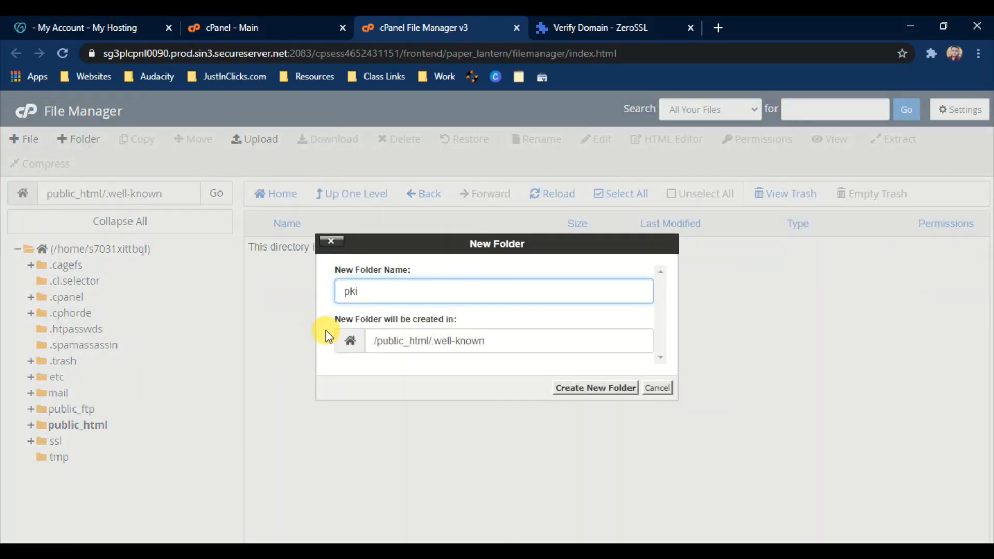
{"action": "type", "text": "-validation"}
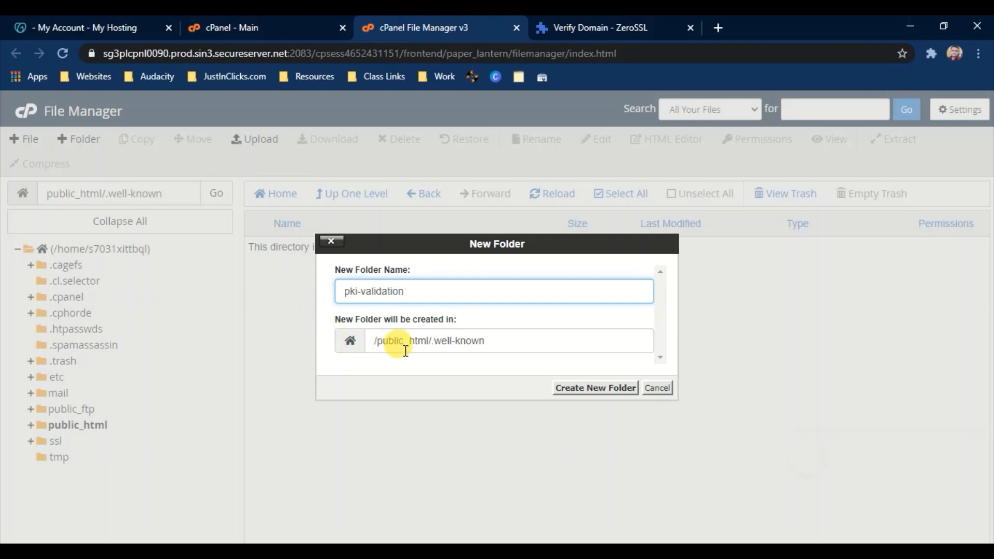
{"action": "left_click", "coordinate": [565, 389]}
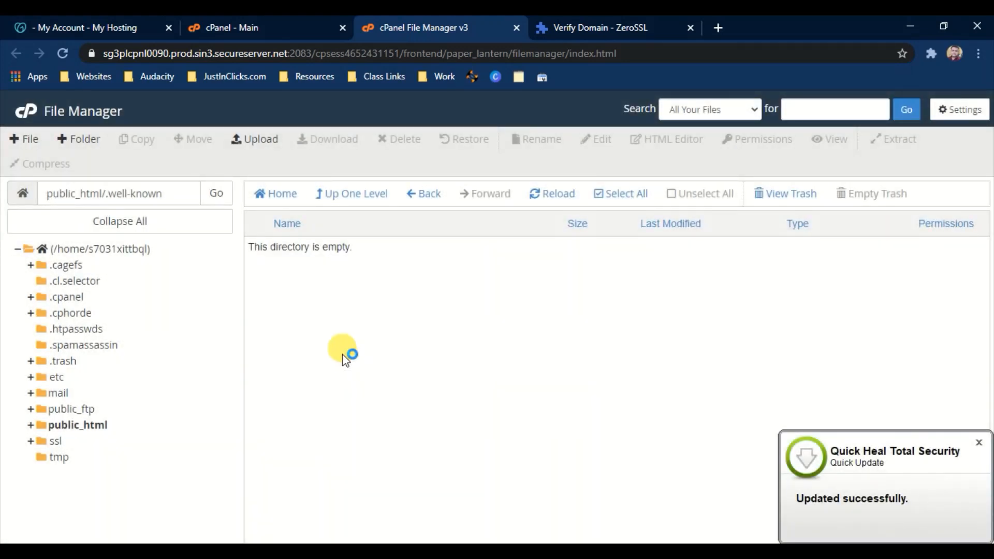
{"action": "left_click", "coordinate": [979, 443]}
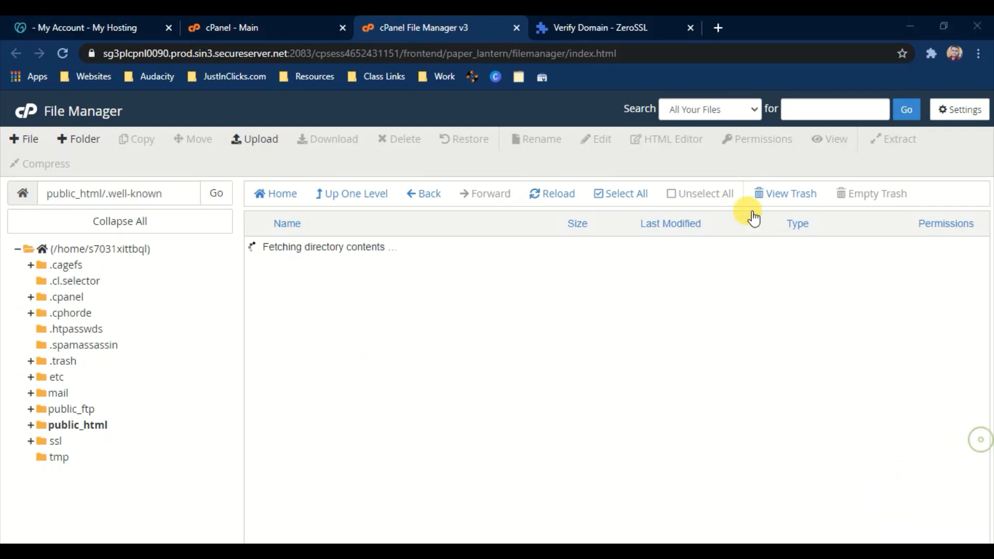
{"action": "double_click", "coordinate": [246, 248]}
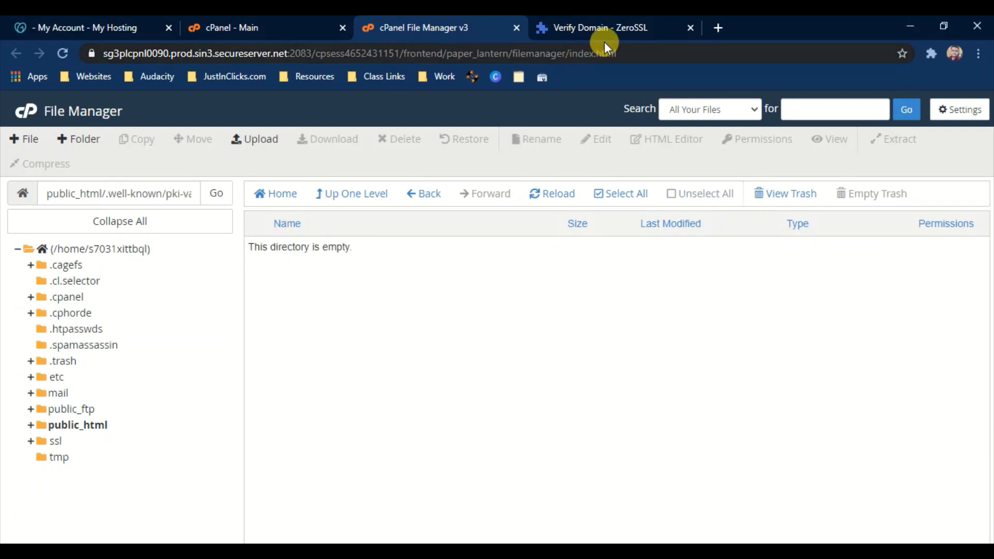
Switch to the ZeroSSL verification page, choose HTTP File Upload as the verification method and download the Auth File.
{"action": "left_click", "coordinate": [598, 23]}
{"action": "scroll", "coordinate": [507, 240], "scroll_direction": "down", "scroll_amount": 4}
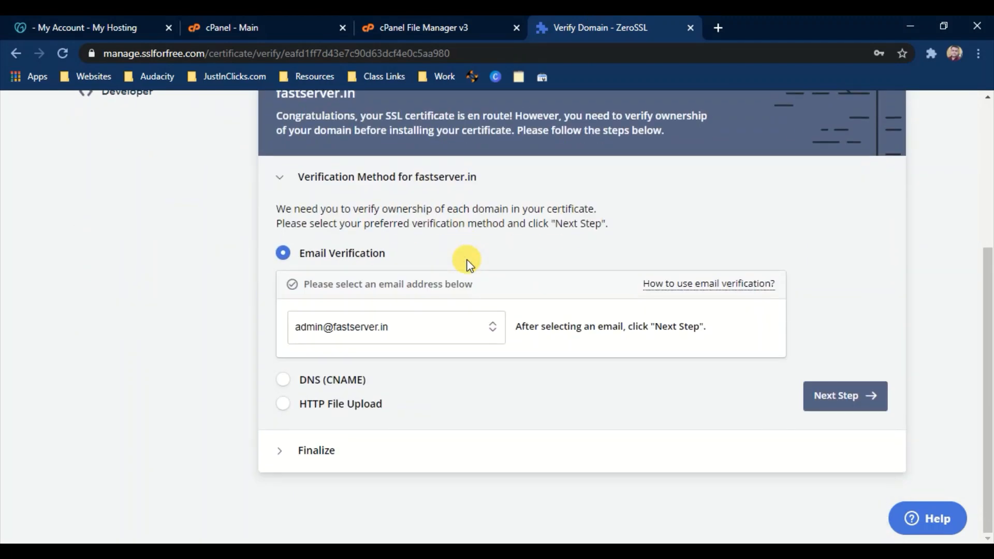
{"action": "left_click", "coordinate": [332, 404]}
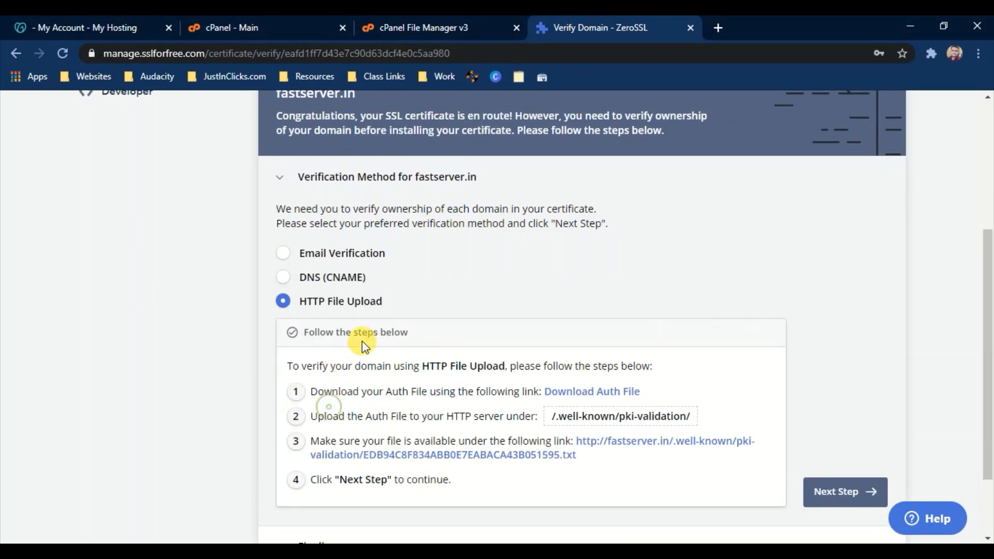
{"action": "scroll", "coordinate": [362, 340], "scroll_direction": "down", "scroll_amount": 2}
{"action": "left_click", "coordinate": [596, 298]}
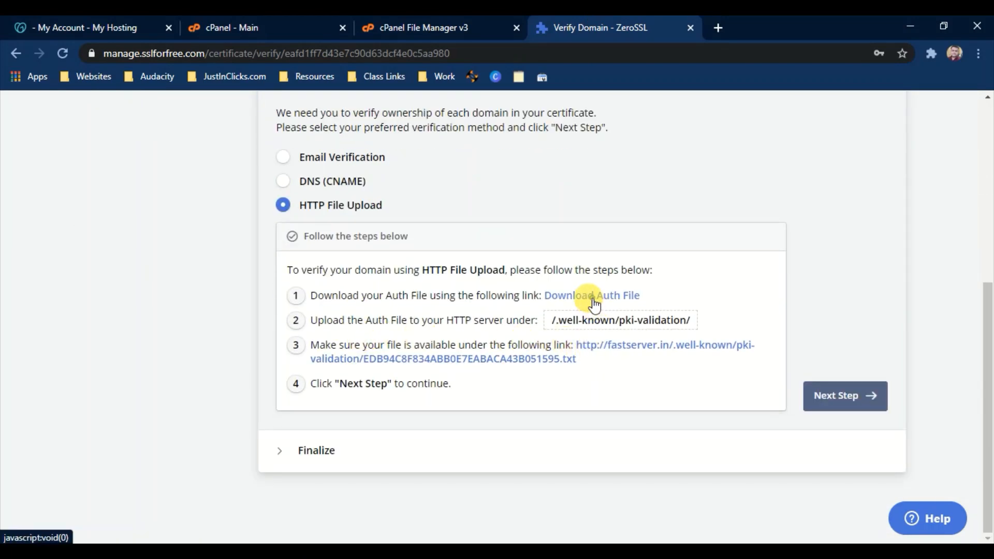
Upload the downloaded Auth File to the pki-validation folder in cPanel File Manager and reload the folder's contents.
{"action": "left_click", "coordinate": [444, 26]}
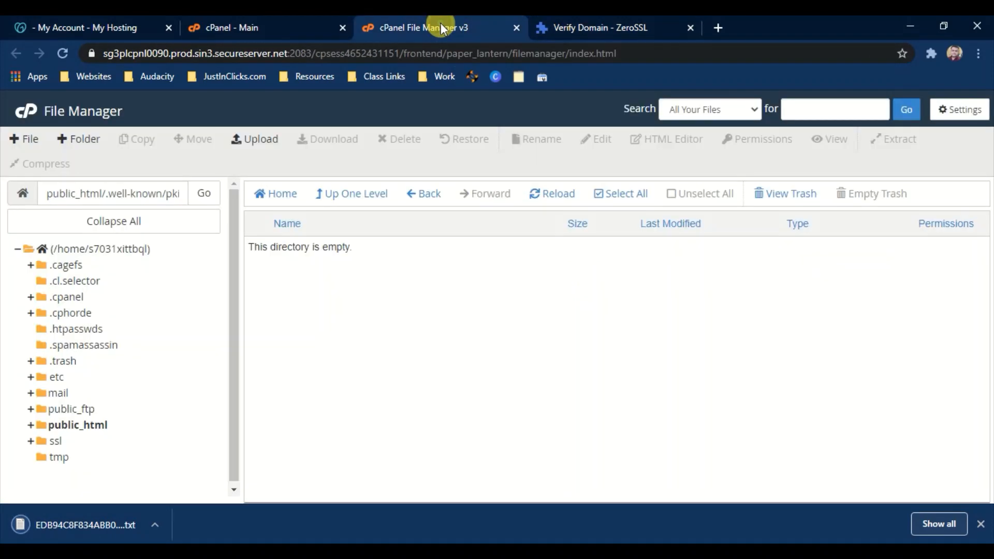
{"action": "left_click", "coordinate": [262, 140]}
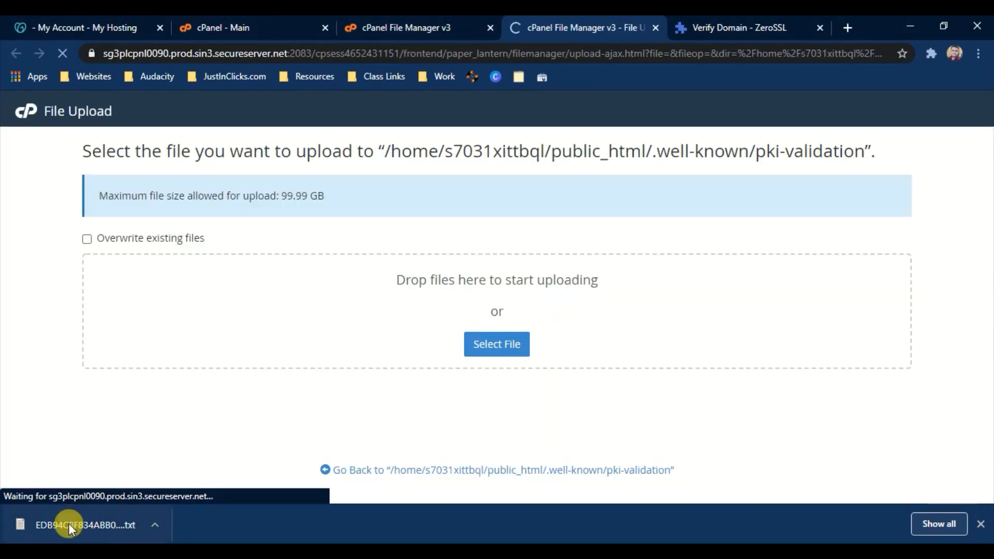
{"action": "left_click_drag", "start_coordinate": [68, 523], "coordinate": [381, 297]}
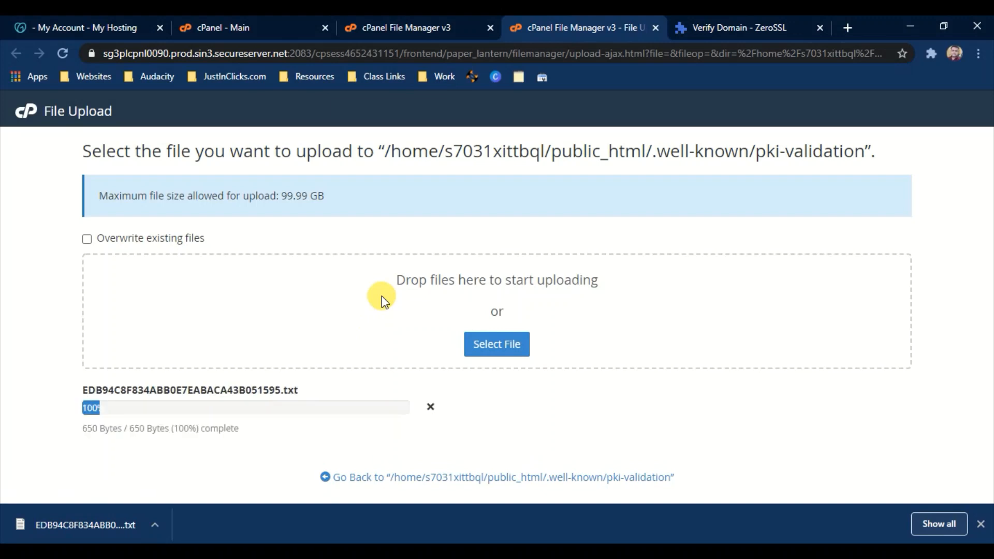
{"action": "left_click", "coordinate": [434, 478]}
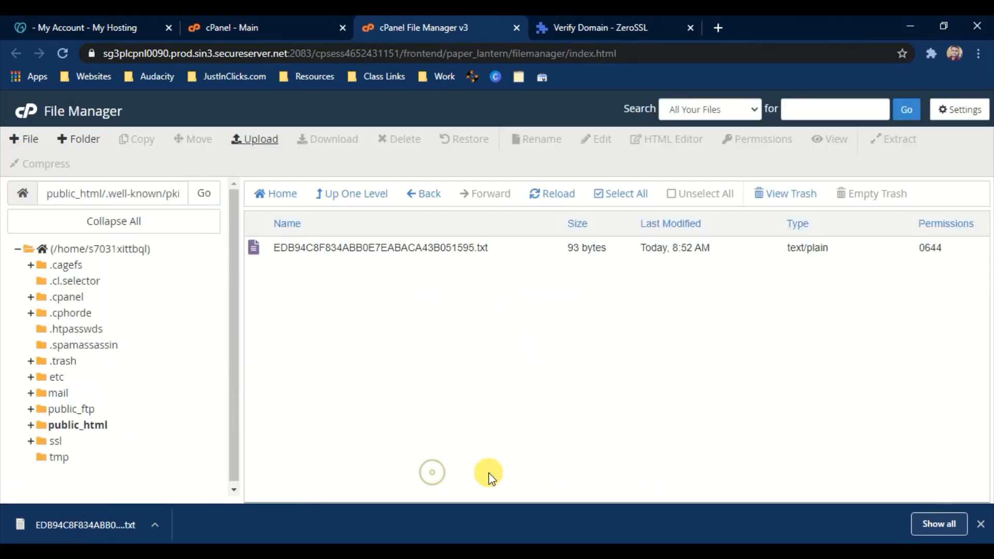
{"action": "left_click", "coordinate": [981, 524]}
{"action": "left_click", "coordinate": [545, 194]}
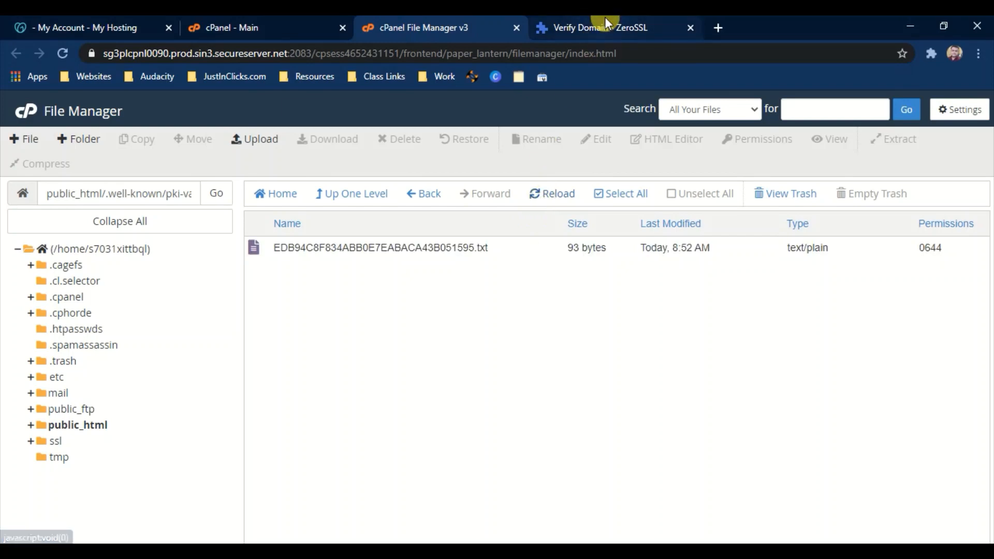
Return to the ZeroSSL verification page and open the Auth File's public link to check that the file is available.
{"action": "left_click", "coordinate": [605, 24]}
{"action": "left_click", "coordinate": [667, 348]}
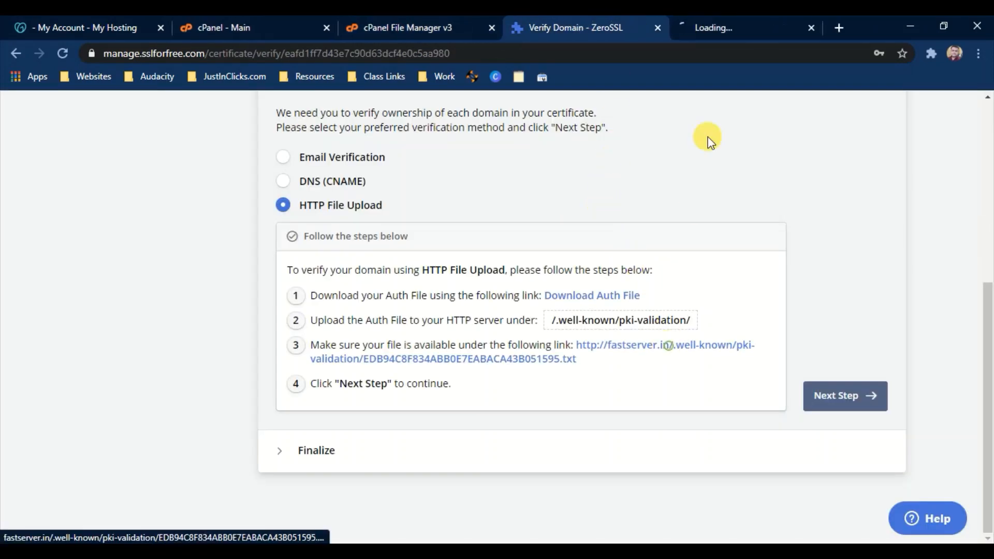
{"action": "left_click", "coordinate": [730, 23]}
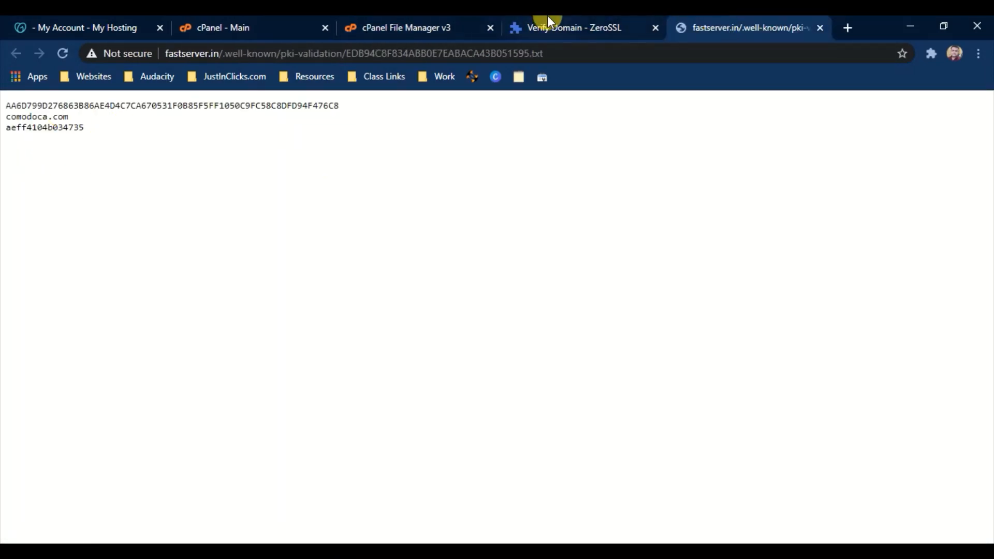
Continue to the Finalize stage in ZeroSSL and verify the fastserver.in domain.
{"action": "left_click", "coordinate": [548, 17]}
{"action": "left_click", "coordinate": [839, 397]}
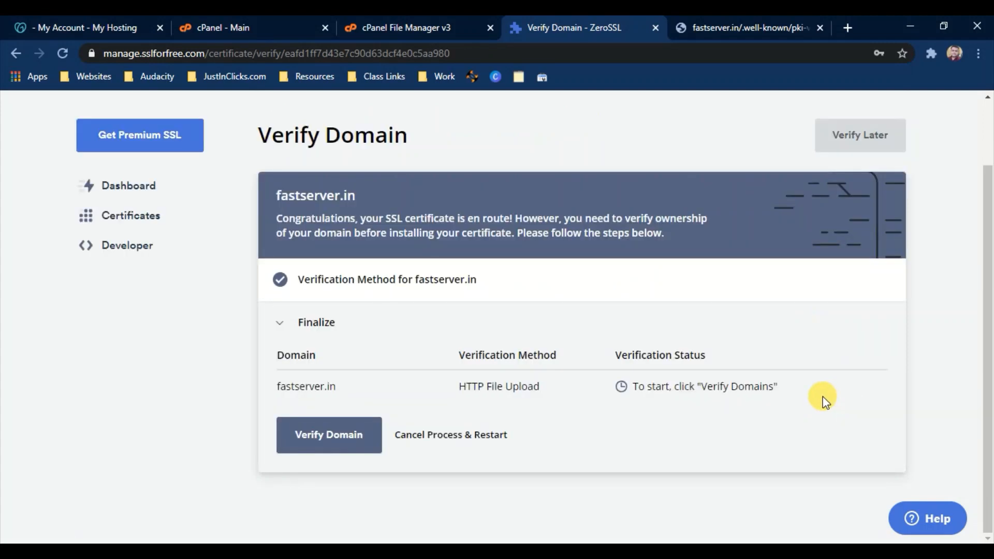
{"action": "left_click", "coordinate": [330, 442]}
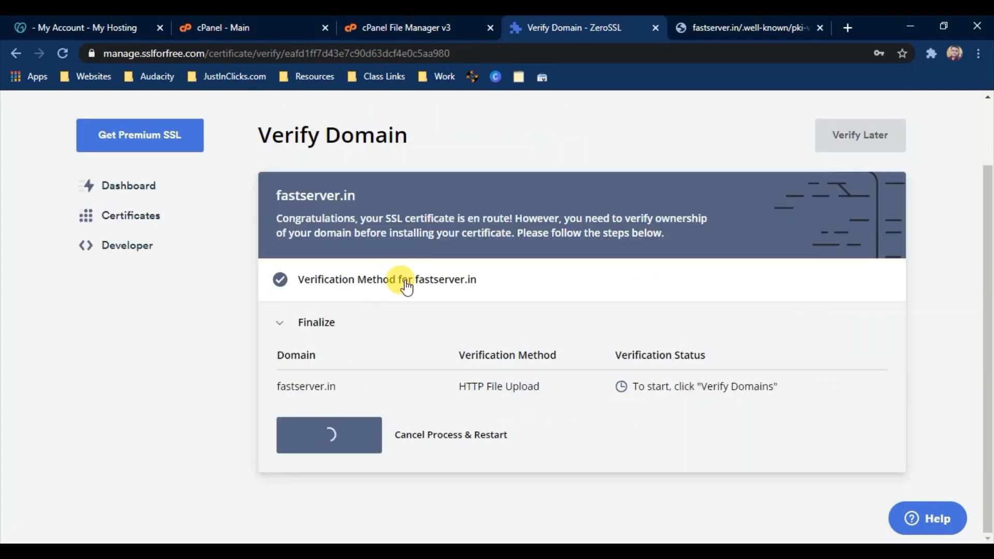
Switch to the cPanel main page, search the functions for "ssl" and open SSL/TLS.
{"action": "left_click", "coordinate": [241, 16]}
{"action": "left_click", "coordinate": [165, 148]}
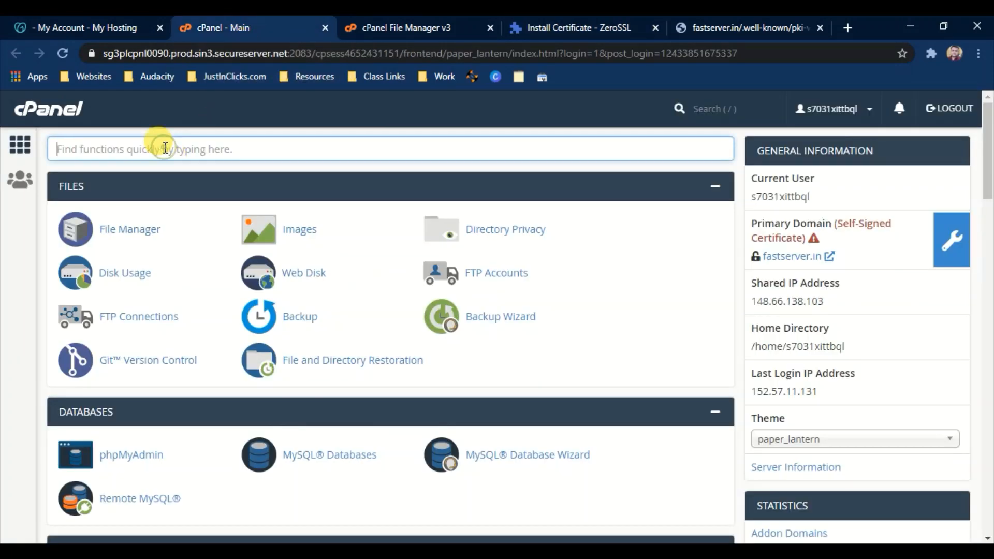
{"action": "type", "text": "ssl"}
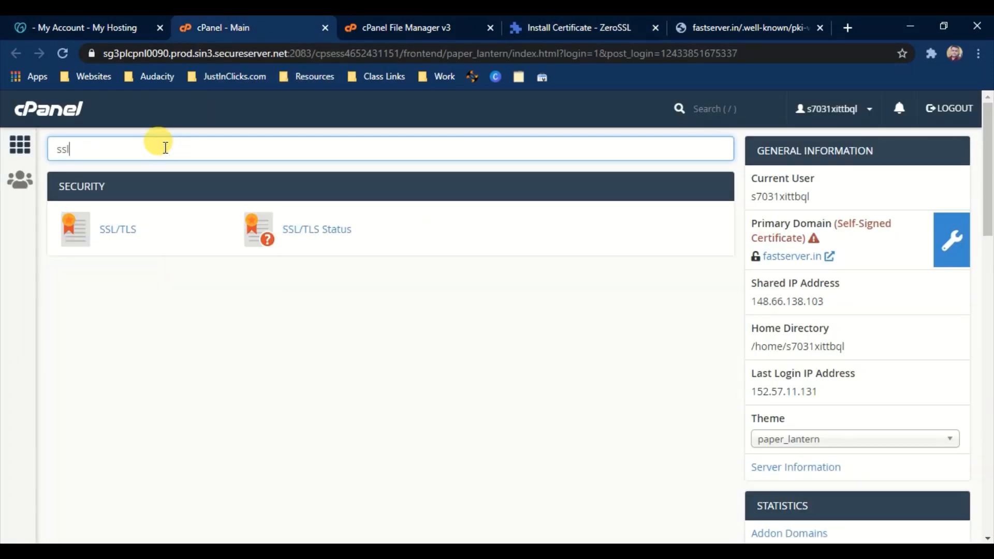
{"action": "left_click", "coordinate": [125, 234]}
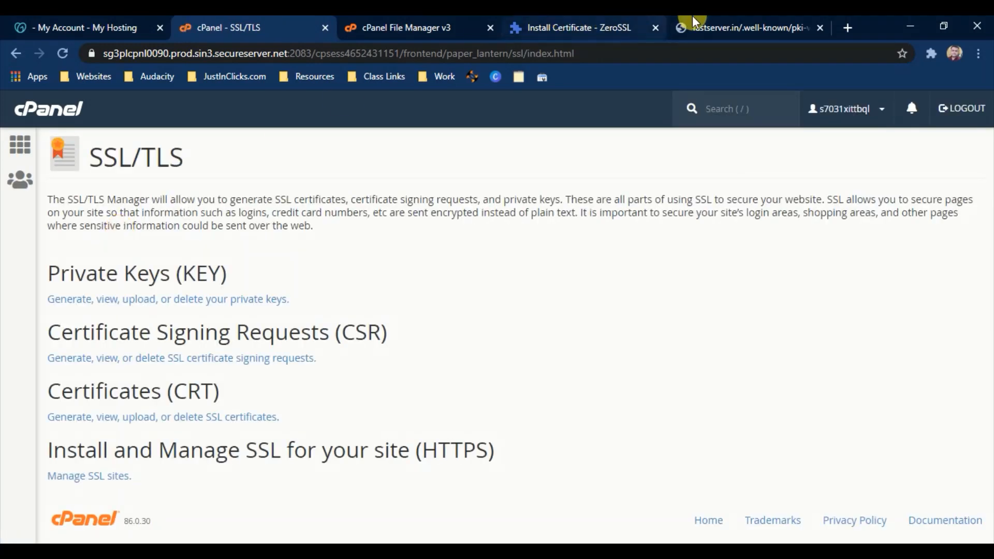
Close the page showing the Auth File's contents and read the certificate issuing status on ZeroSSL's Install Certificate page.
{"action": "left_click", "coordinate": [734, 19]}
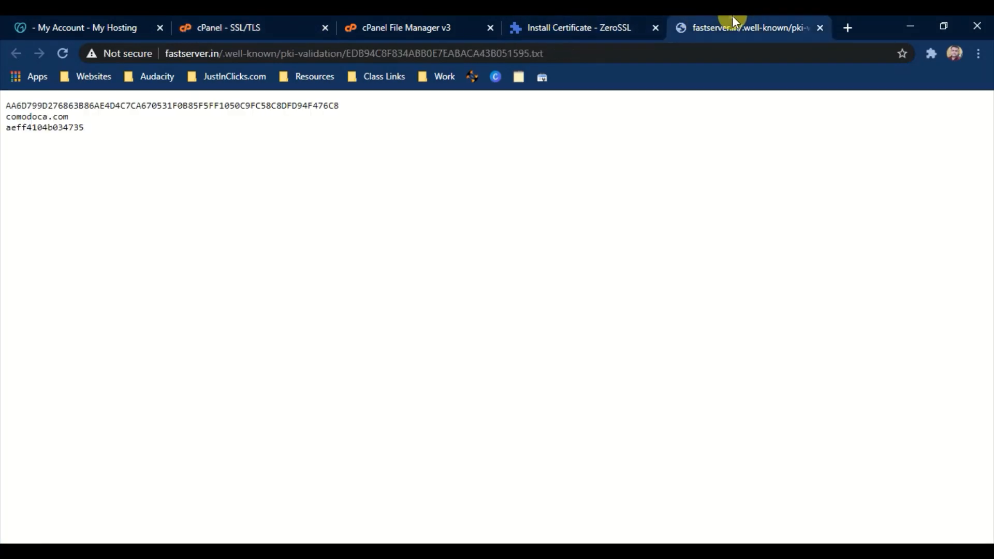
{"action": "left_click", "coordinate": [820, 28]}
{"action": "scroll", "coordinate": [462, 230], "scroll_direction": "down", "scroll_amount": 1}
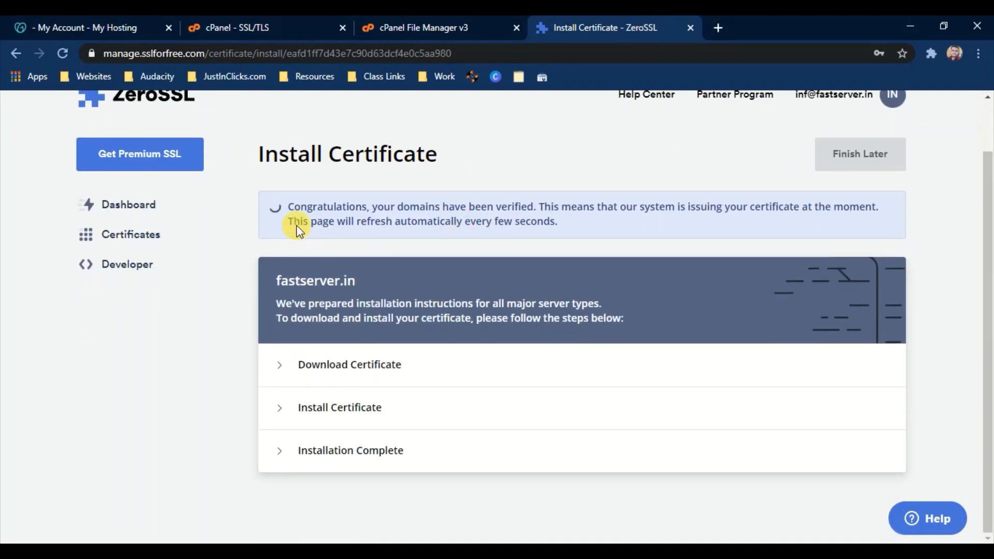
{"action": "left_click_drag", "start_coordinate": [324, 208], "coordinate": [668, 206]}
Open Manage SSL sites in cPanel's SSL/TLS and choose fastserver.in as the domain for the SSL website installation.
{"action": "left_click", "coordinate": [236, 27]}
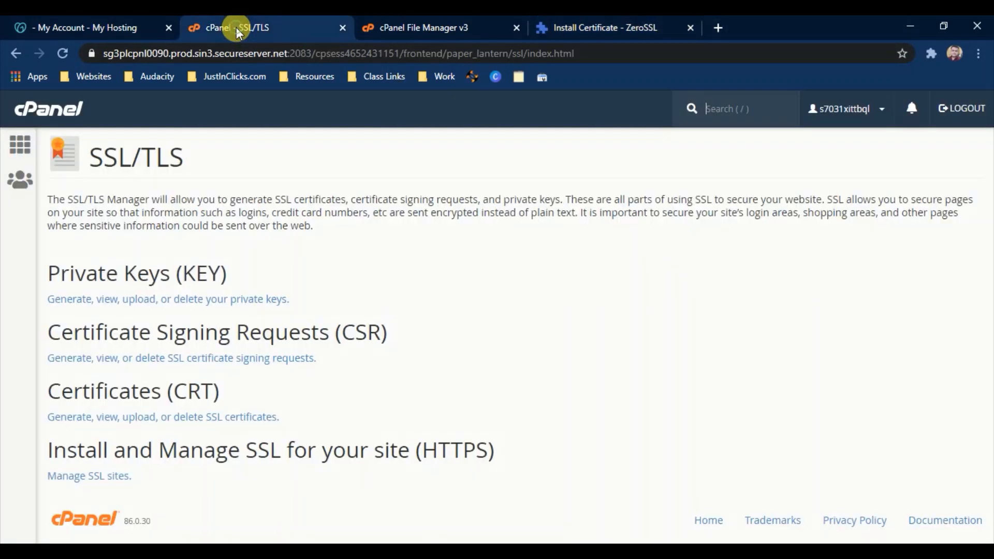
{"action": "left_click", "coordinate": [108, 477]}
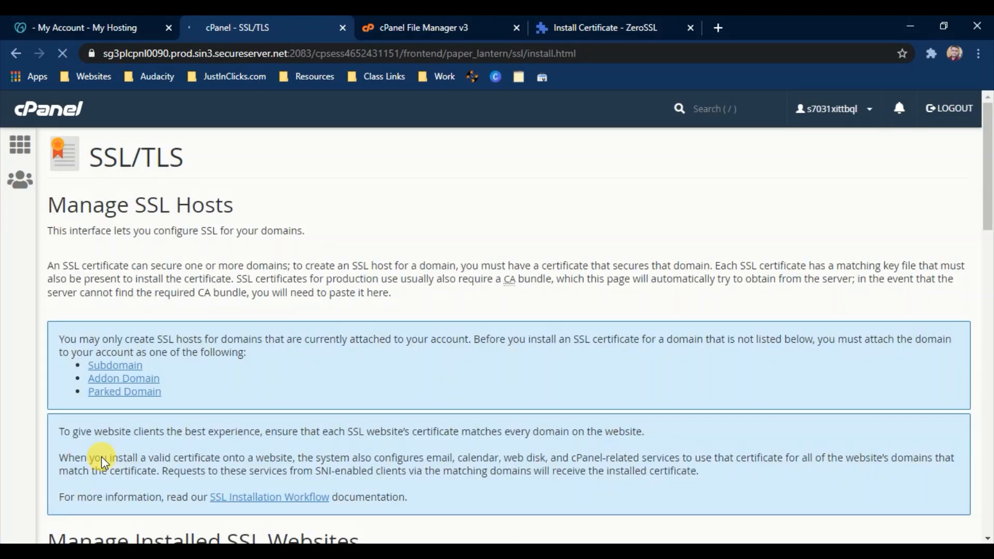
{"action": "scroll", "coordinate": [120, 417], "scroll_direction": "down", "scroll_amount": 10}
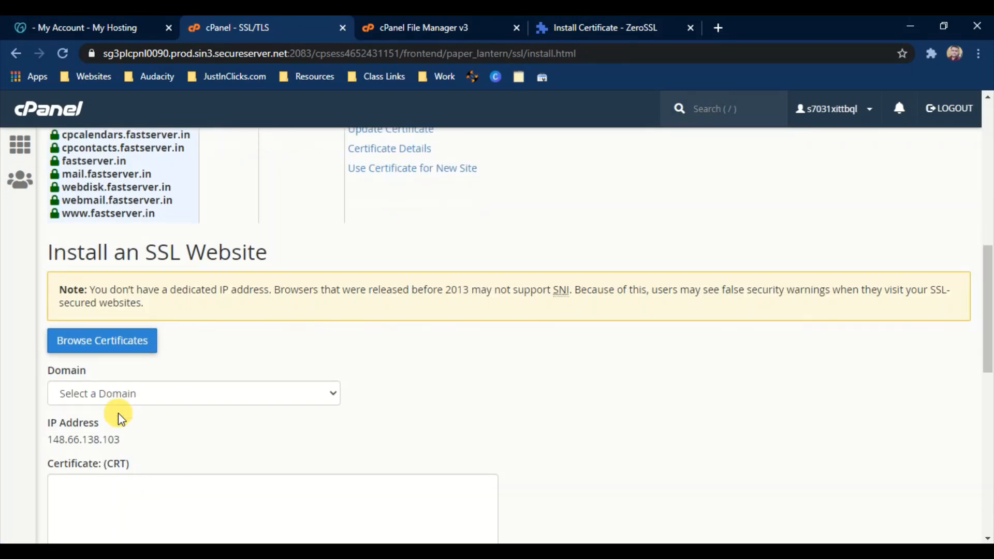
{"action": "scroll", "coordinate": [120, 417], "scroll_direction": "down", "scroll_amount": 6}
{"action": "scroll", "coordinate": [119, 415], "scroll_direction": "up", "scroll_amount": 5}
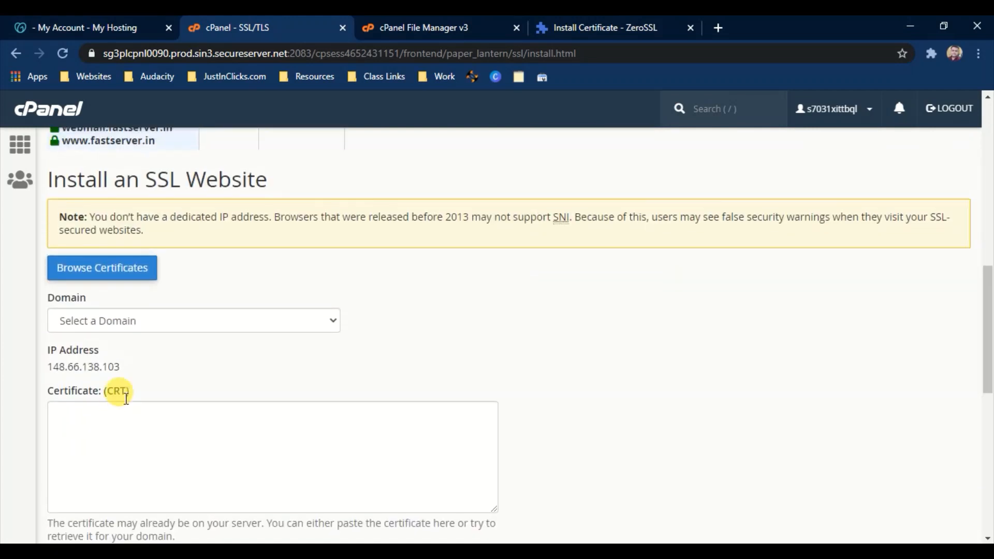
{"action": "left_click", "coordinate": [148, 323]}
{"action": "left_click", "coordinate": [147, 353]}
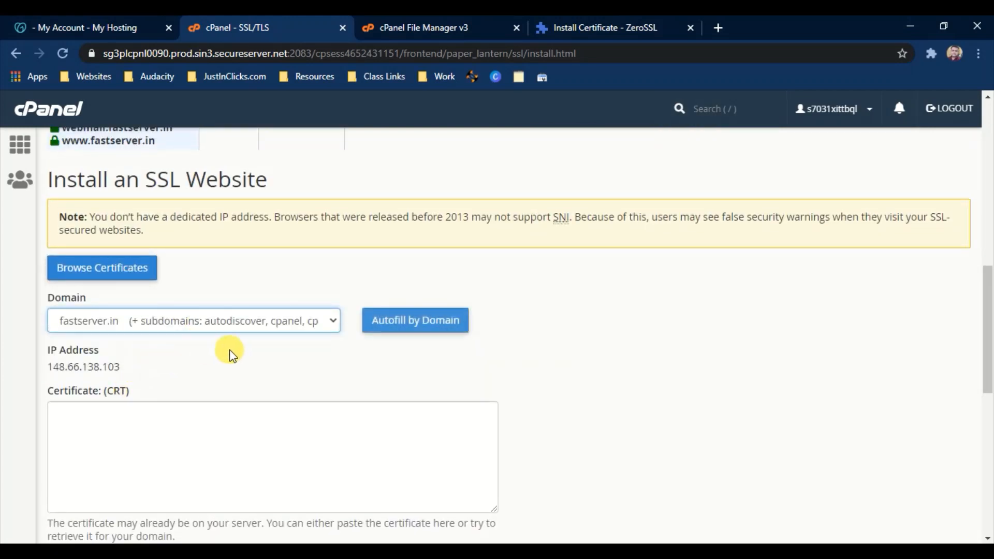
Switch to ZeroSSL, set the certificate's server type to cPanel and download the certificate as a zip file.
{"action": "left_click", "coordinate": [605, 27]}
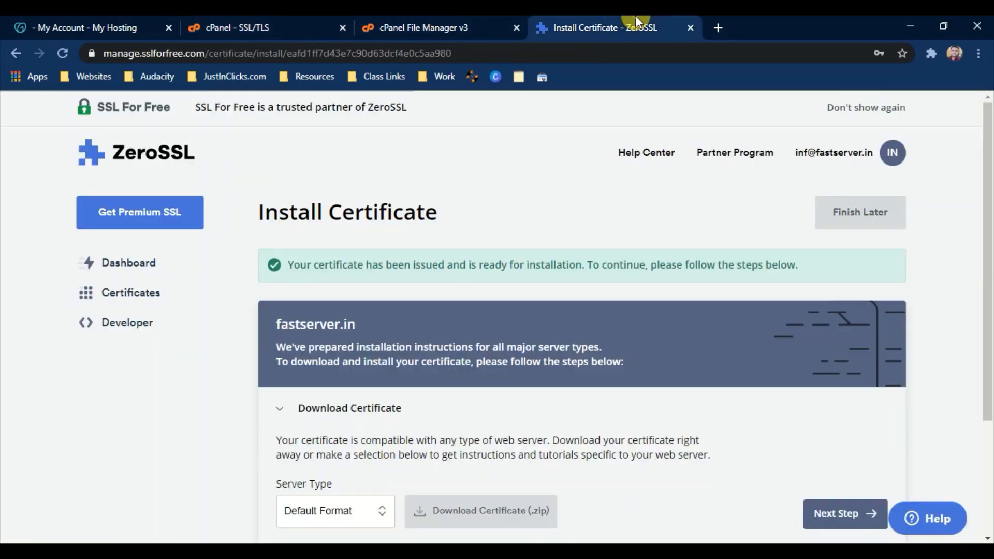
{"action": "scroll", "coordinate": [398, 231], "scroll_direction": "down", "scroll_amount": 3}
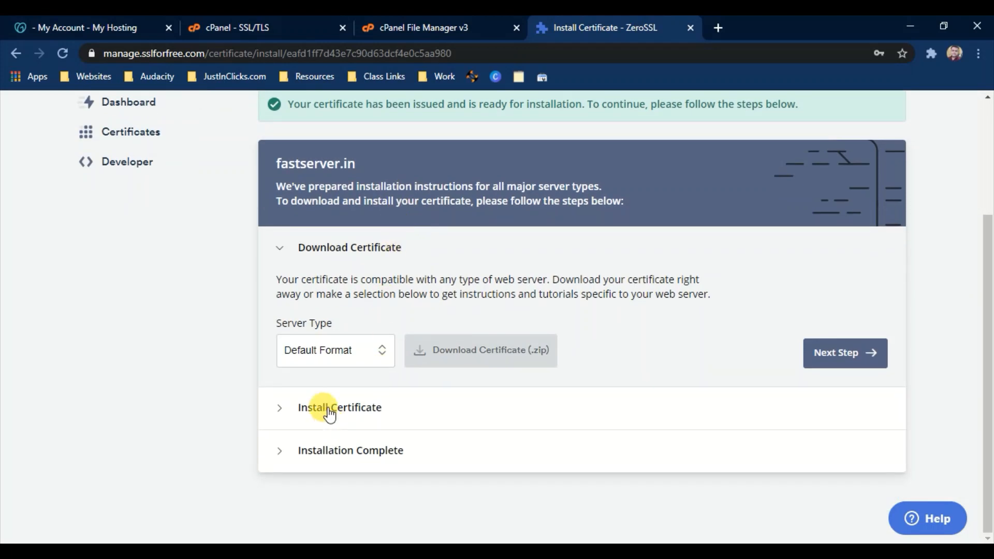
{"action": "left_click", "coordinate": [335, 355]}
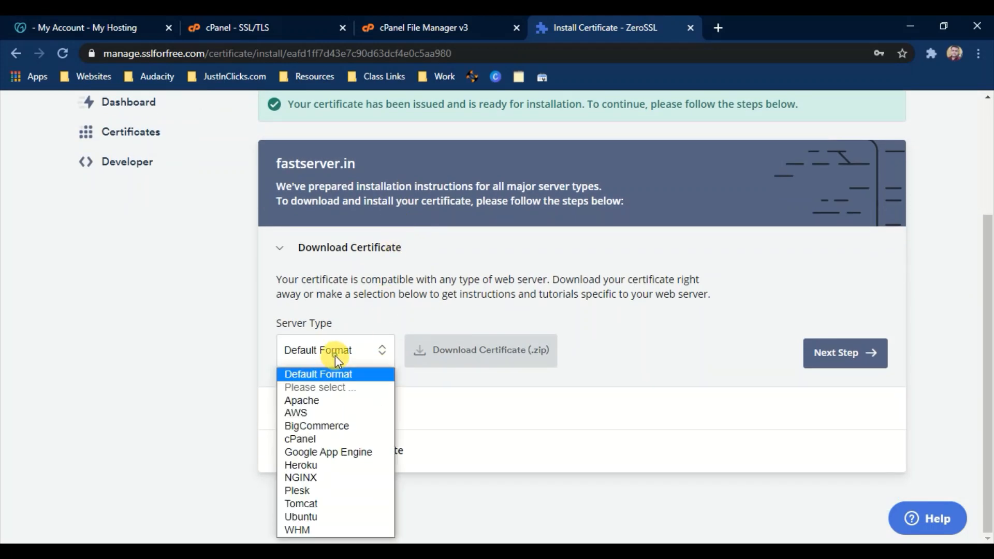
{"action": "left_click", "coordinate": [336, 440]}
{"action": "left_click", "coordinate": [467, 372]}
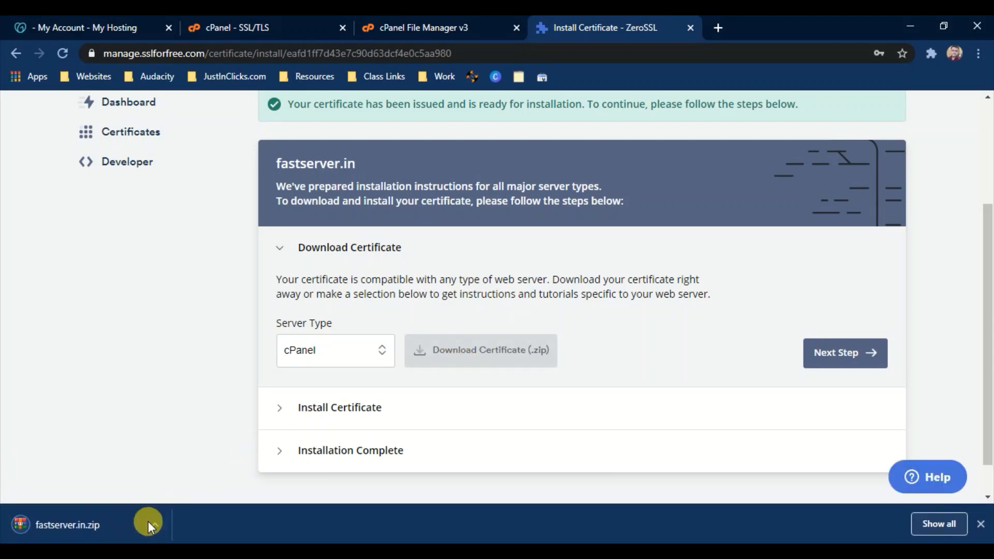
Open fastserver.in.zip with WinRAR archiver, view ca_bundle.crt as text, copy its entire contents and close the viewer.
{"action": "left_click", "coordinate": [95, 537]}
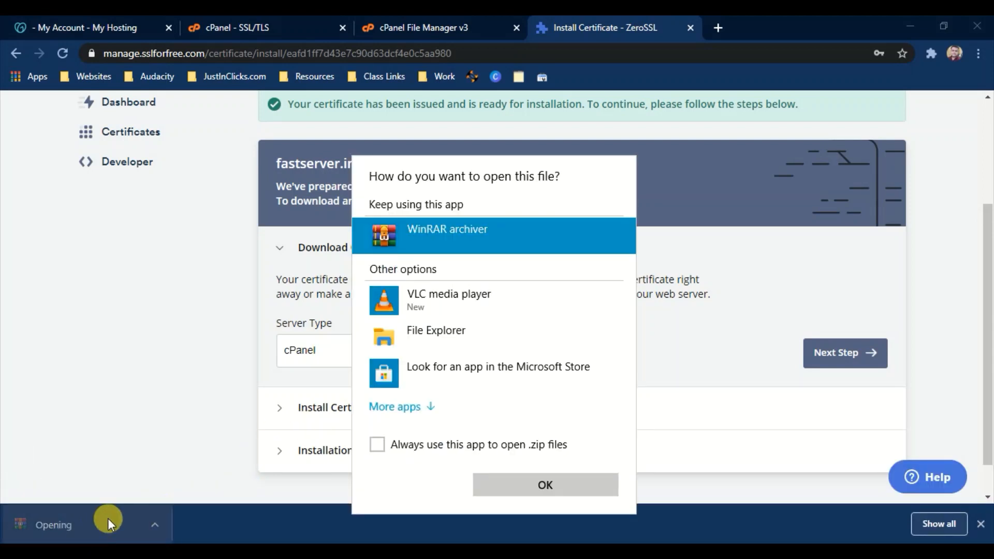
{"action": "left_click", "coordinate": [506, 487]}
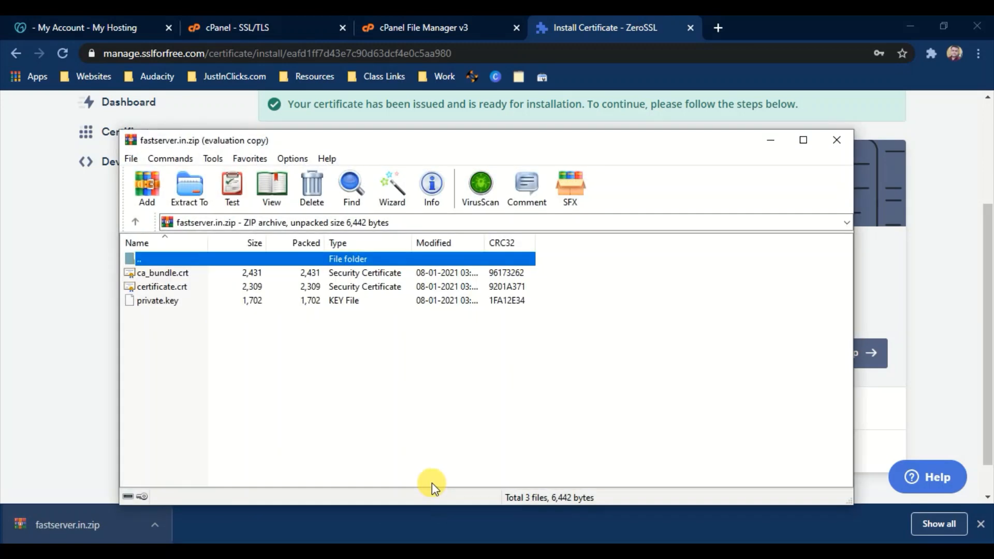
{"action": "left_click", "coordinate": [167, 274]}
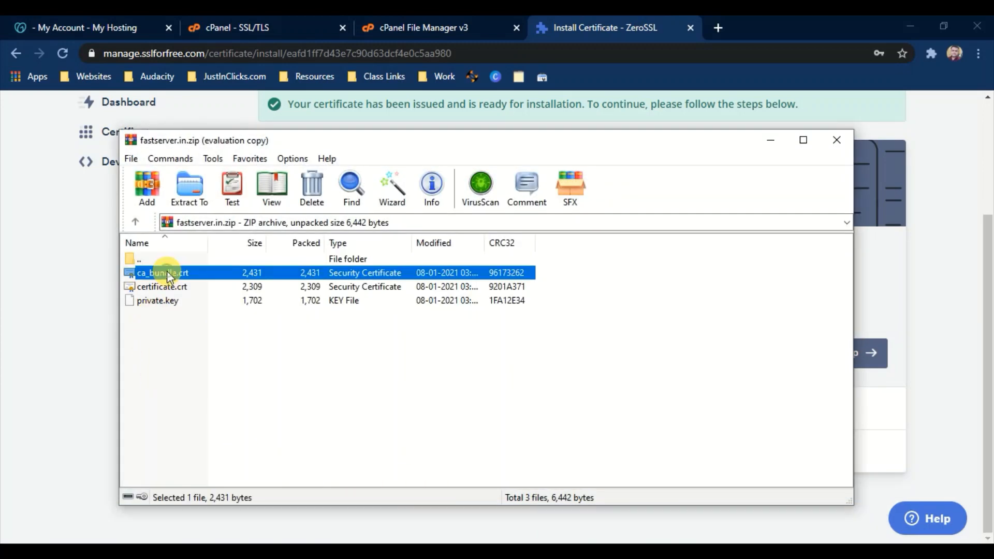
{"action": "right_click", "coordinate": [168, 274]}
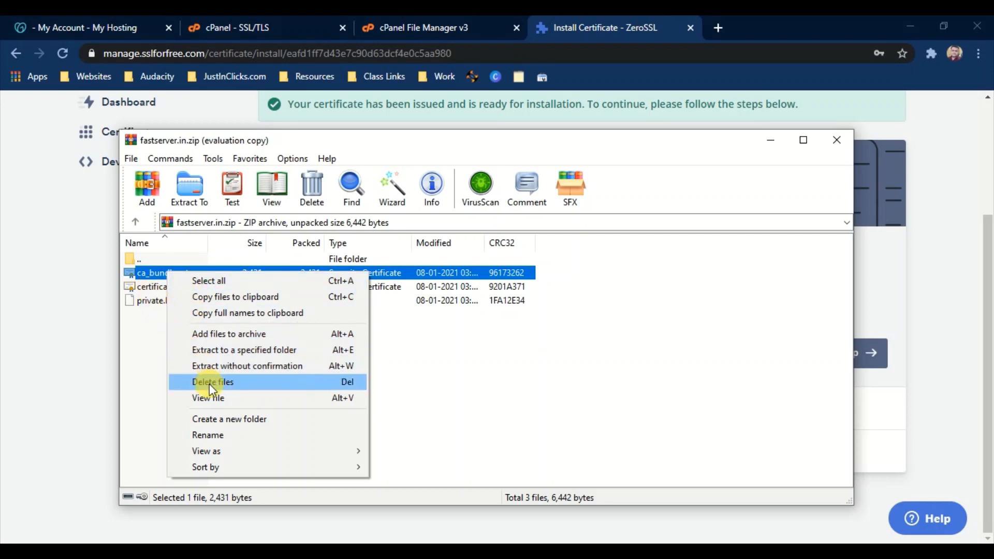
{"action": "left_click", "coordinate": [217, 398]}
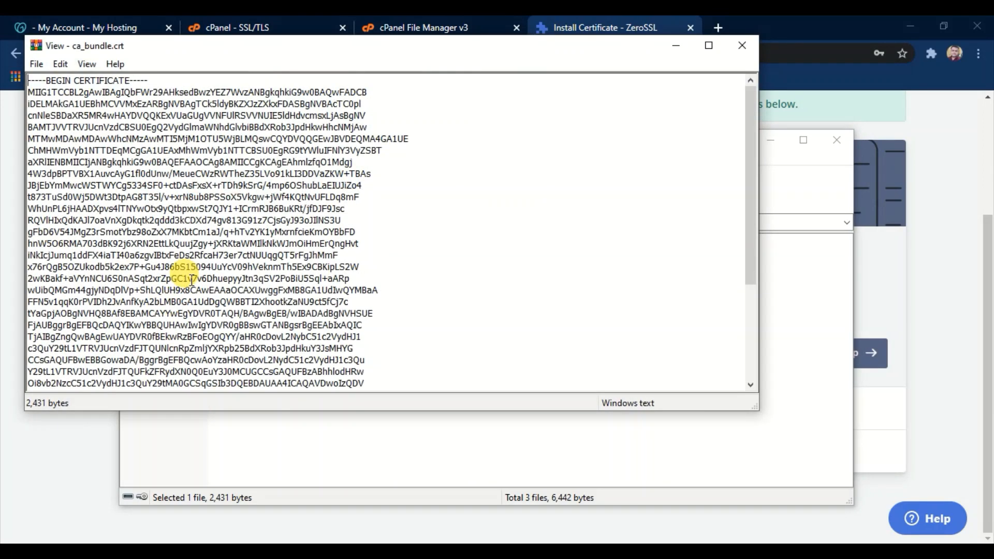
{"action": "key", "text": "ctrl+a"}
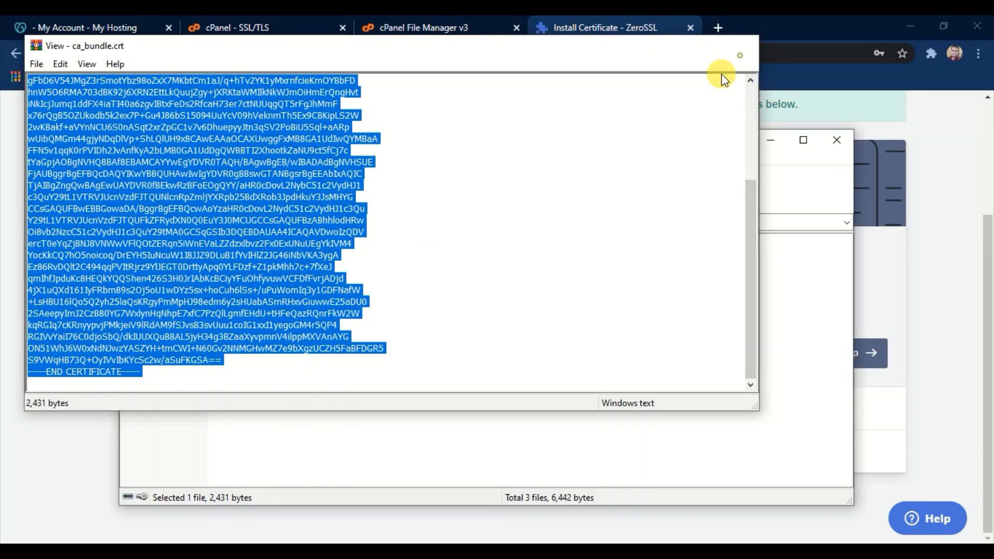
{"action": "left_click", "coordinate": [742, 49]}
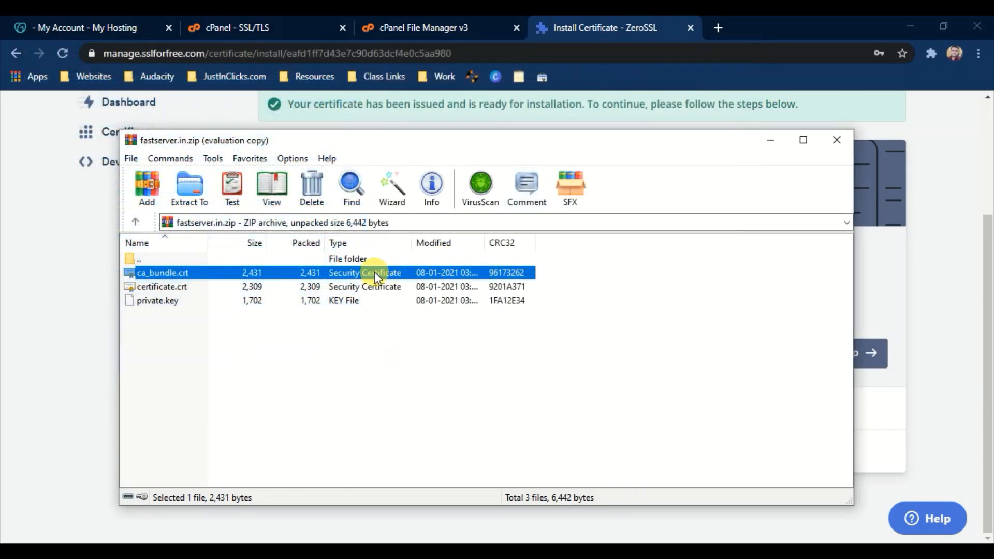
Paste the copied bundle text into the Certificate Authority Bundle (CABUNDLE) field of cPanel's SSL installation form.
{"action": "left_click", "coordinate": [424, 21]}
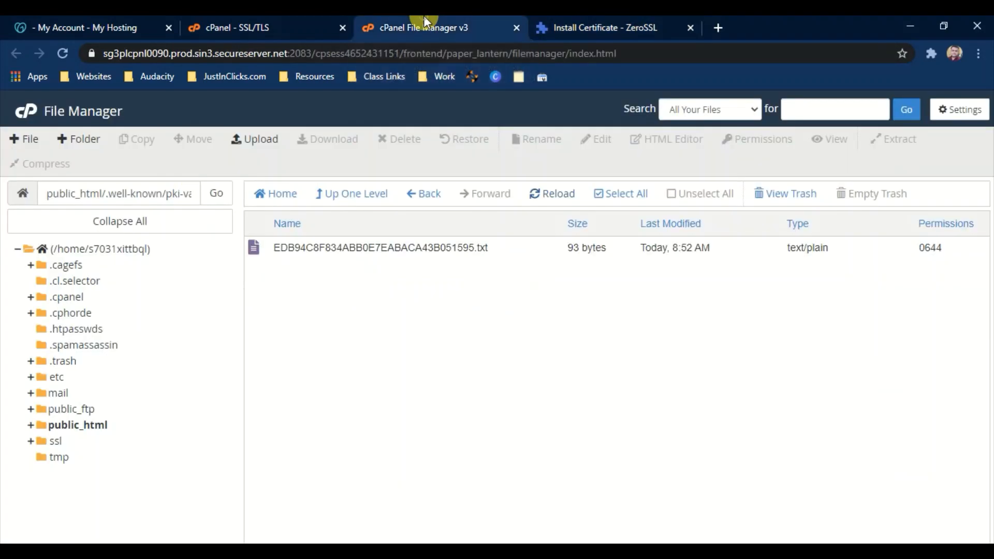
{"action": "left_click", "coordinate": [292, 21]}
{"action": "scroll", "coordinate": [186, 362], "scroll_direction": "down", "scroll_amount": 1}
{"action": "scroll", "coordinate": [188, 362], "scroll_direction": "down", "scroll_amount": 7}
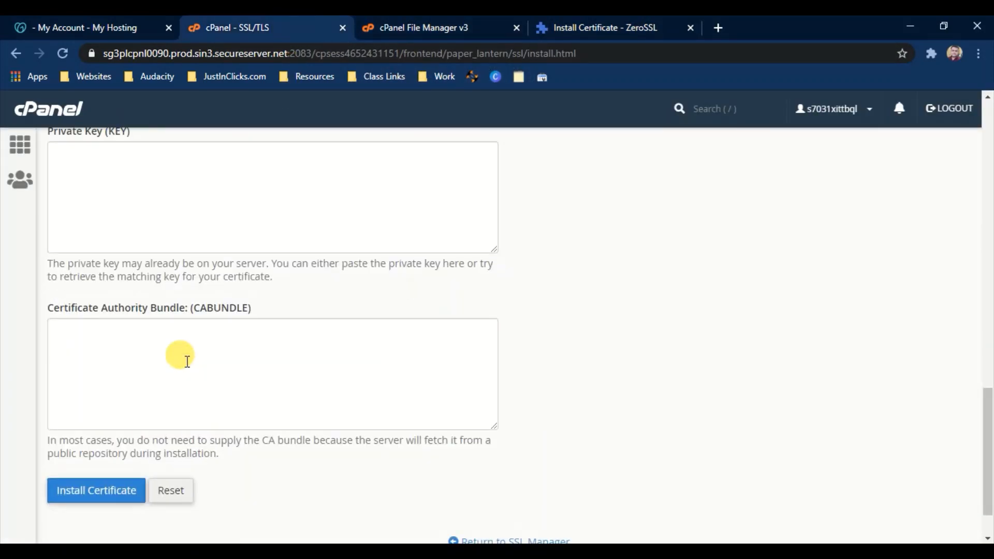
{"action": "left_click", "coordinate": [187, 361]}
{"action": "key", "text": "ctrl+v"}
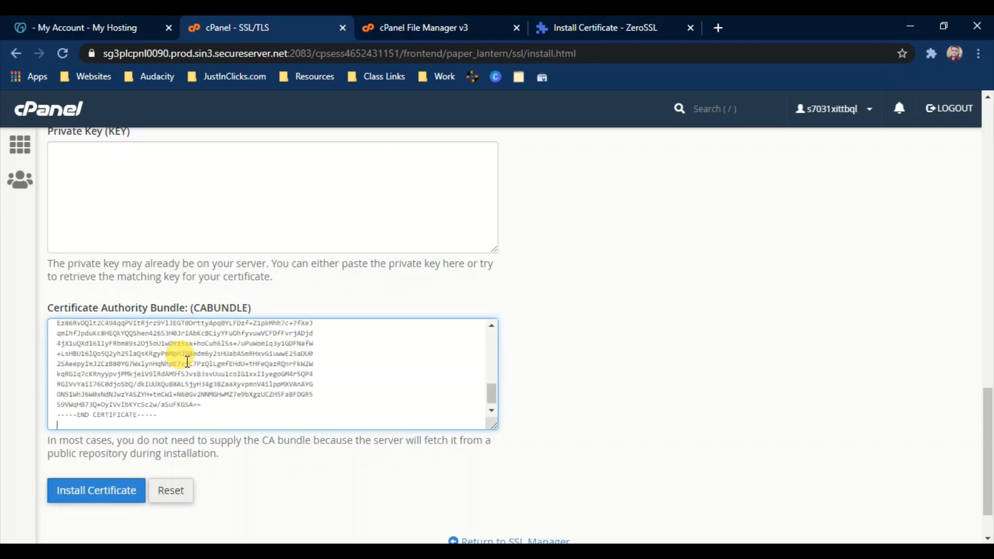
Return to the fastserver.in.zip archive, view certificate.crt as text and copy its entire contents.
{"action": "left_click", "coordinate": [596, 25]}
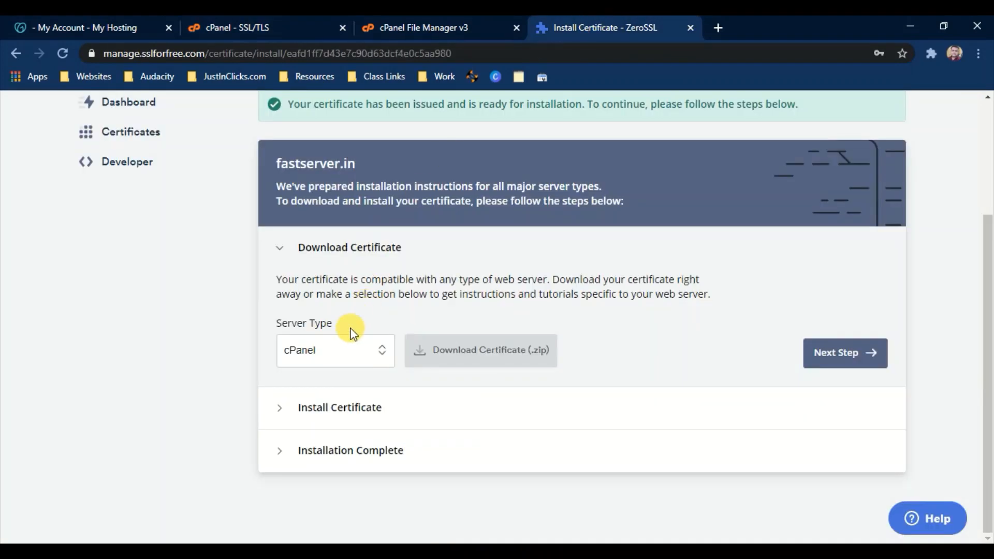
{"action": "left_click", "coordinate": [600, 526]}
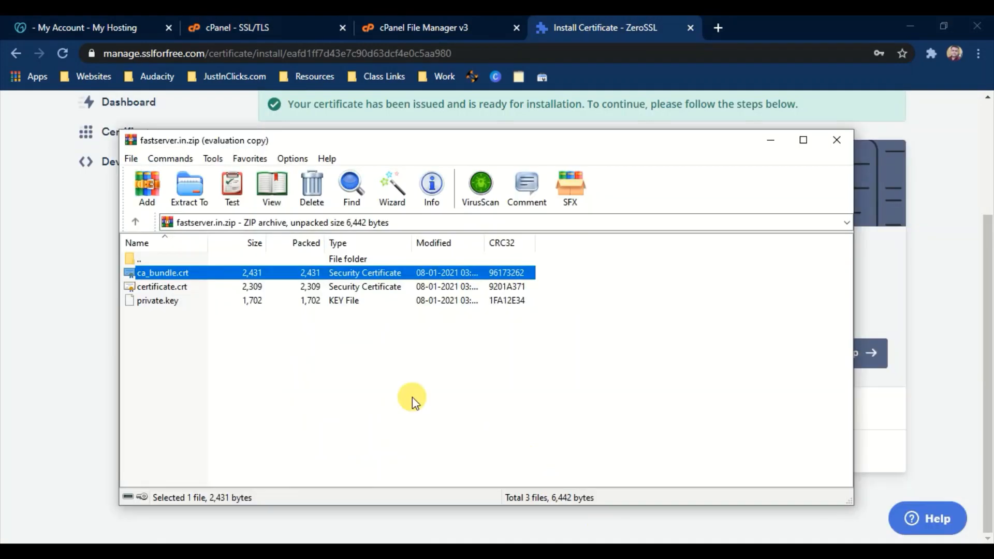
{"action": "double_click", "coordinate": [177, 288]}
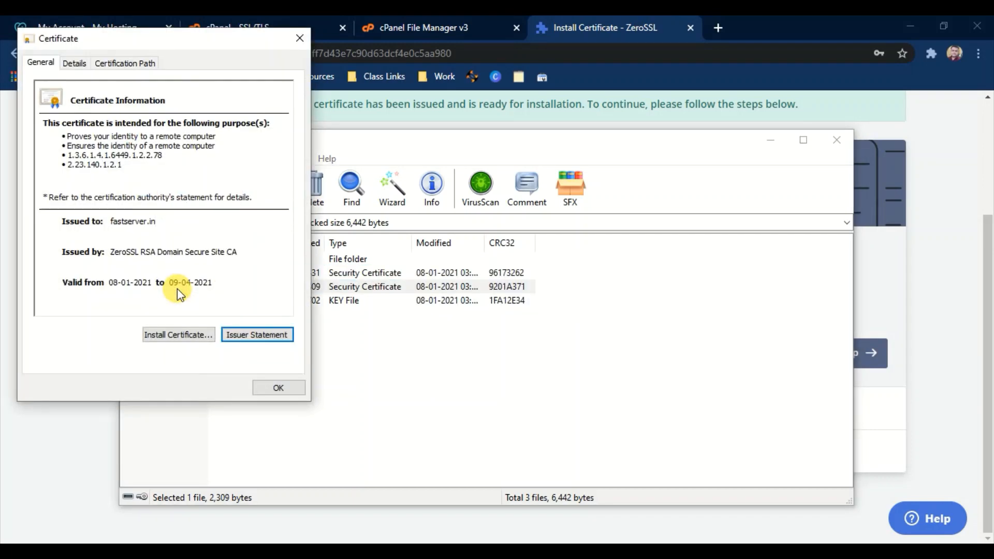
{"action": "left_click", "coordinate": [278, 388]}
{"action": "right_click", "coordinate": [274, 288]}
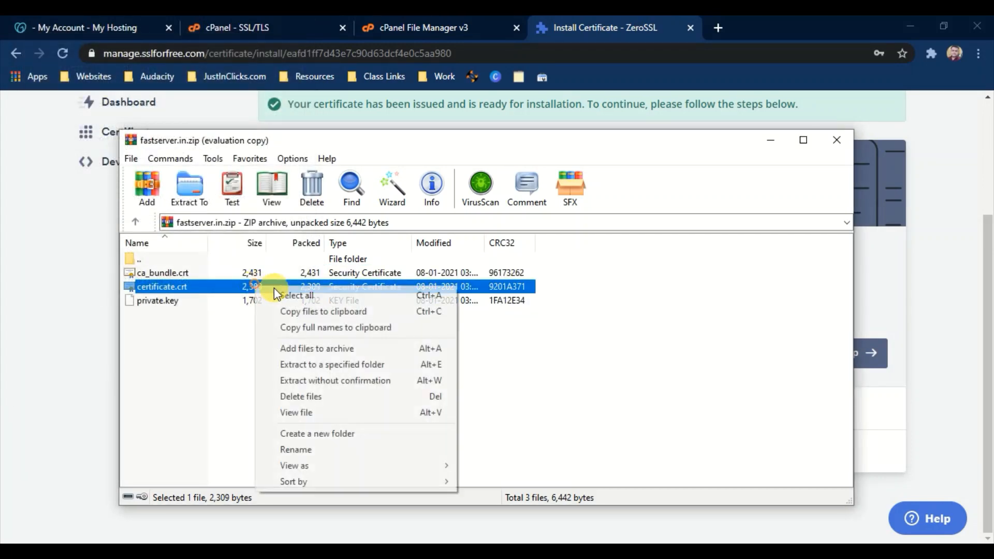
{"action": "left_click", "coordinate": [313, 413]}
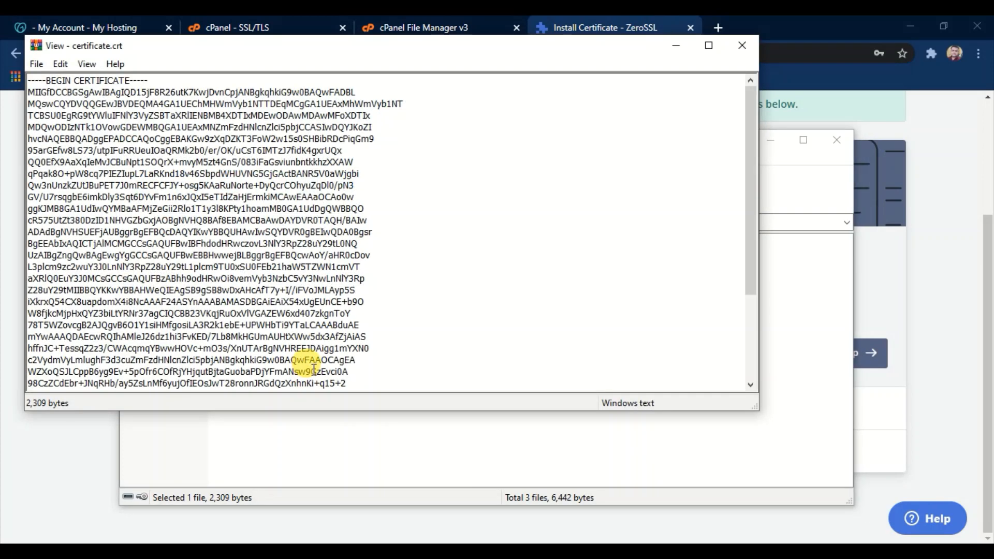
{"action": "key", "text": "ctrl+a"}
{"action": "right_click", "coordinate": [264, 214]}
{"action": "left_click", "coordinate": [296, 224]}
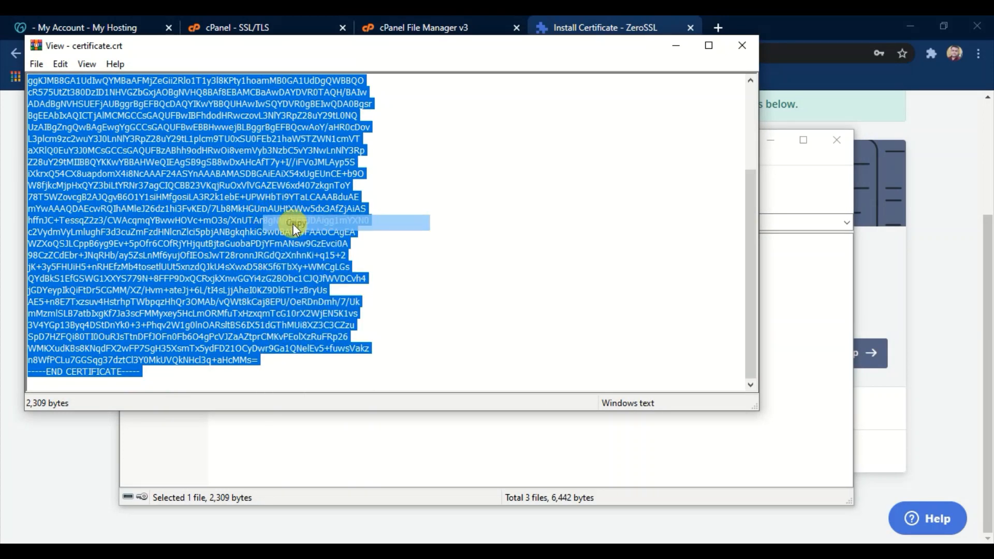
Paste the copied certificate text into the Certificate (CRT) field of cPanel's SSL installation form.
{"action": "left_click", "coordinate": [788, 27]}
{"action": "left_click", "coordinate": [445, 27]}
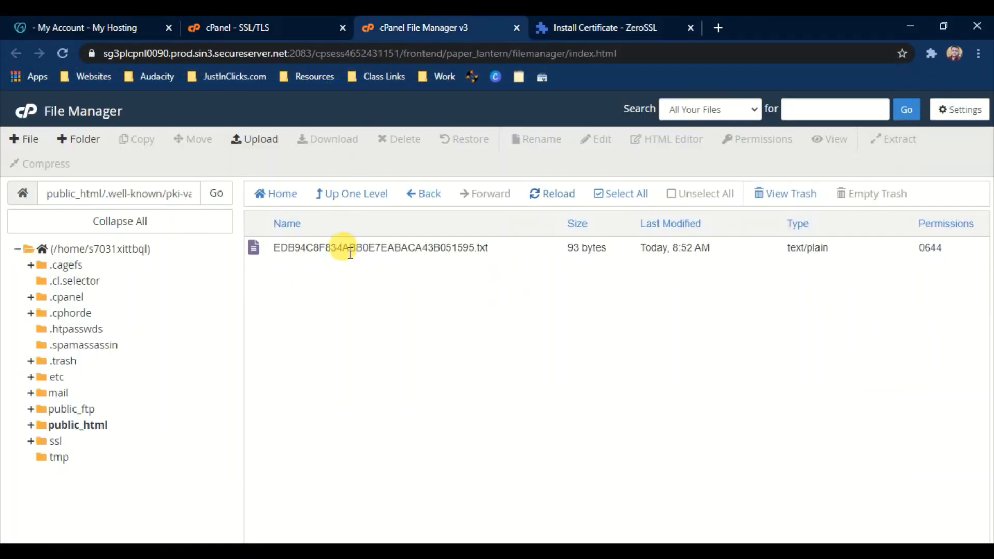
{"action": "left_click", "coordinate": [290, 28]}
{"action": "scroll", "coordinate": [194, 228], "scroll_direction": "up", "scroll_amount": 2}
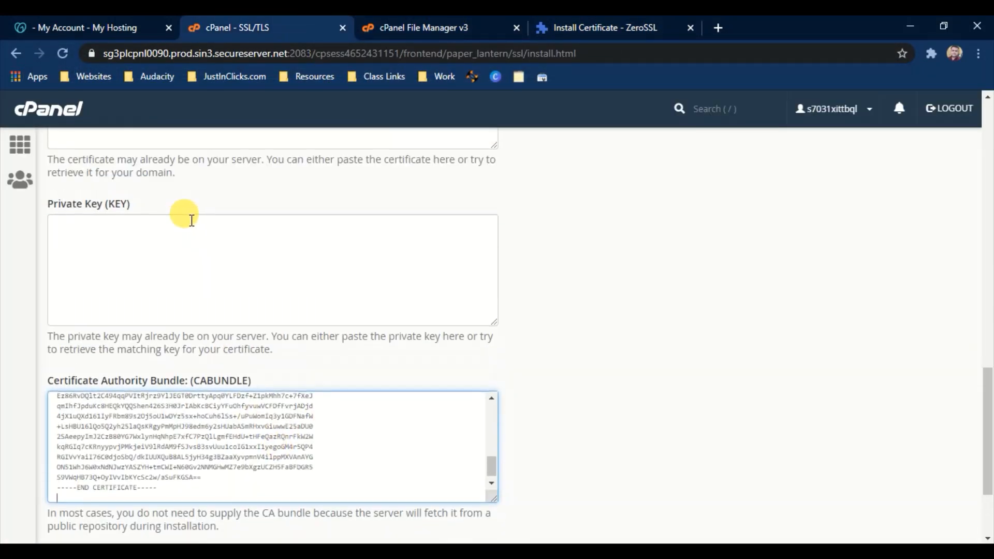
{"action": "scroll", "coordinate": [191, 220], "scroll_direction": "up", "scroll_amount": 4}
{"action": "left_click", "coordinate": [173, 280]}
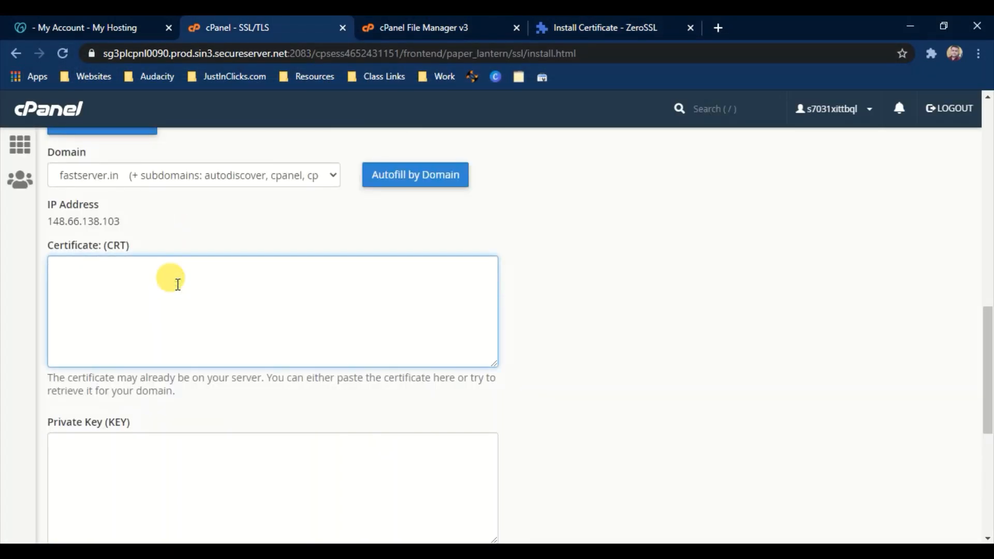
{"action": "key", "text": "ctrl+v"}
Return to the fastserver.in.zip archive, view private.key as text, copy its entire contents and close the viewer.
{"action": "left_click", "coordinate": [589, 18]}
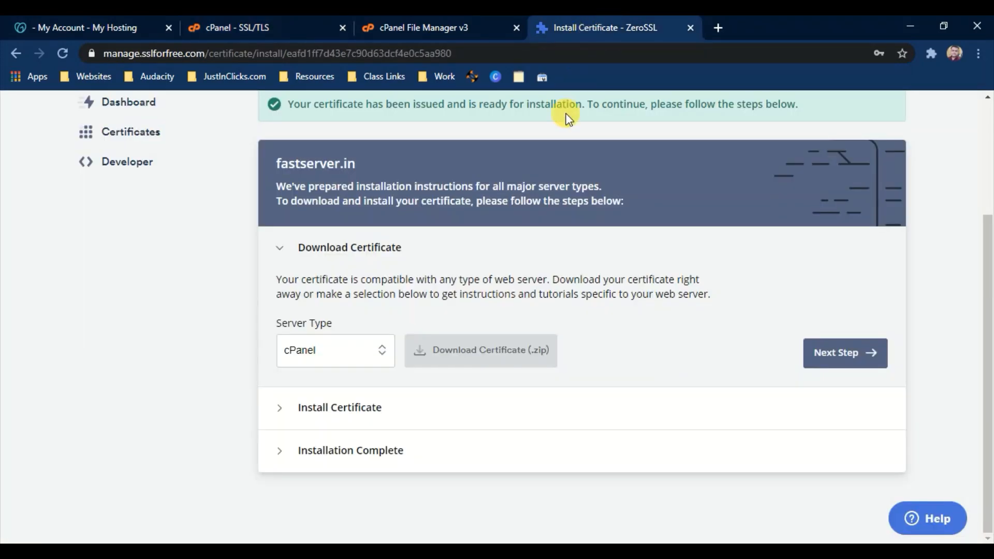
{"action": "left_click", "coordinate": [614, 539]}
{"action": "left_click", "coordinate": [194, 306]}
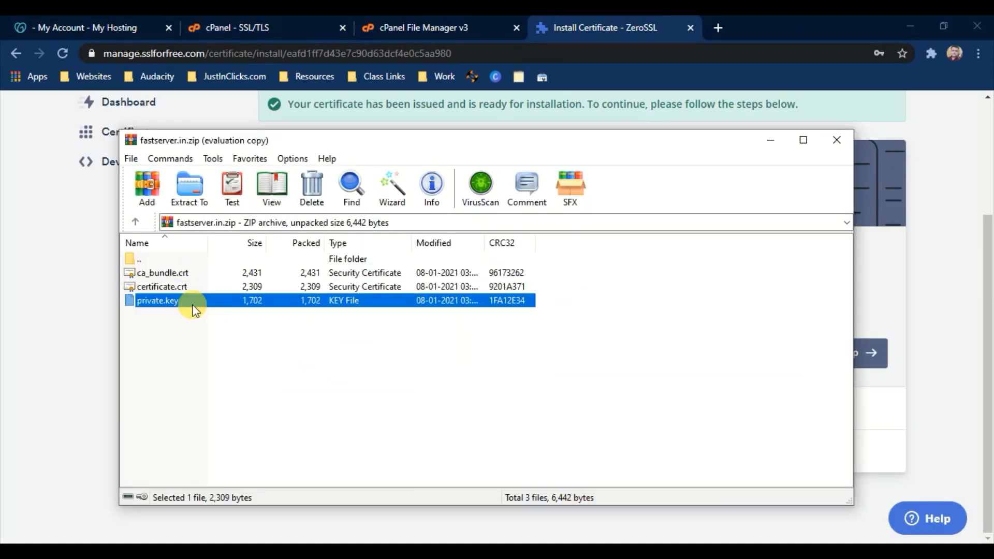
{"action": "right_click", "coordinate": [193, 306]}
{"action": "left_click", "coordinate": [256, 429]}
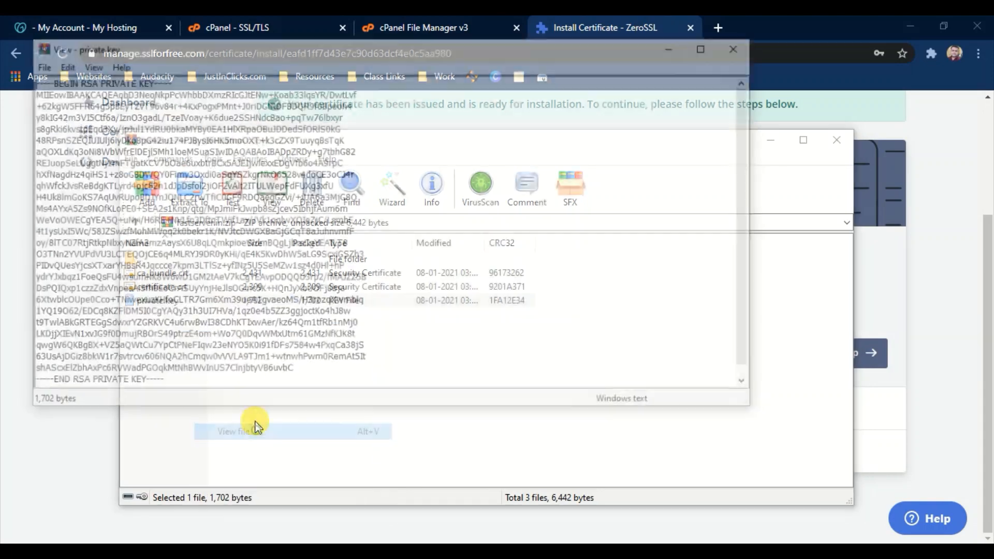
{"action": "key", "text": "ctrl+a"}
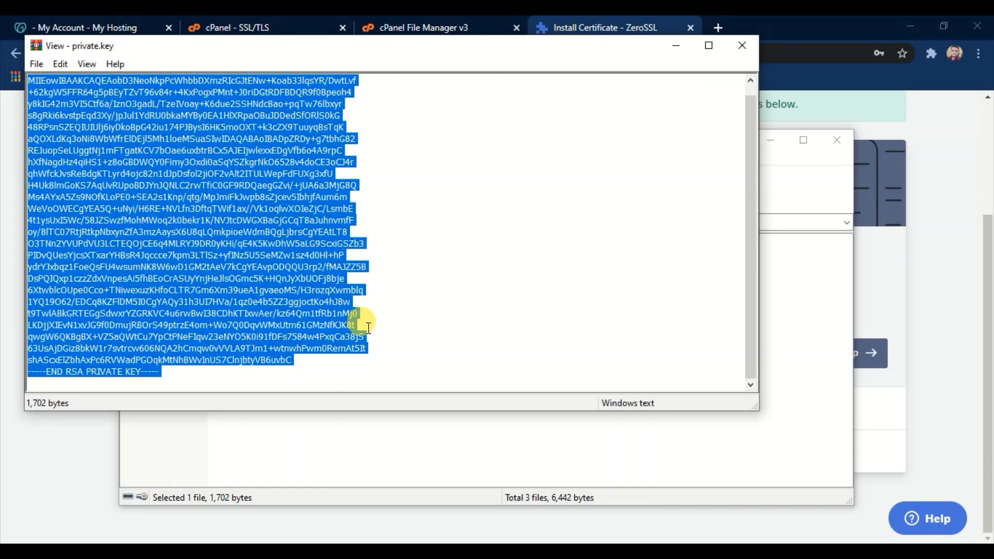
{"action": "left_click", "coordinate": [742, 45]}
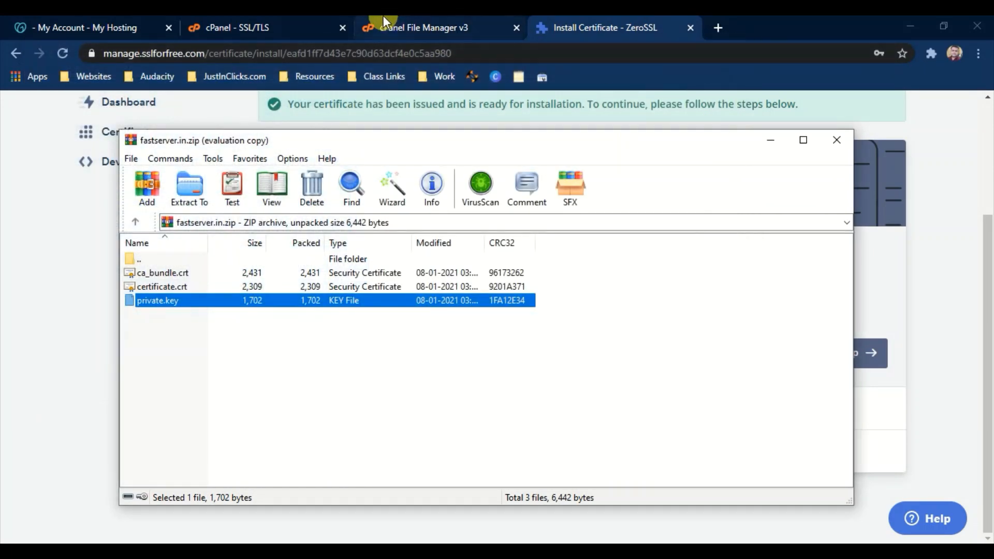
Paste the copied private key into the Private Key (KEY) field of cPanel's SSL installation form.
{"action": "left_click", "coordinate": [383, 18]}
{"action": "left_click", "coordinate": [312, 21]}
{"action": "scroll", "coordinate": [204, 322], "scroll_direction": "down", "scroll_amount": 2}
{"action": "scroll", "coordinate": [195, 451], "scroll_direction": "down", "scroll_amount": 5}
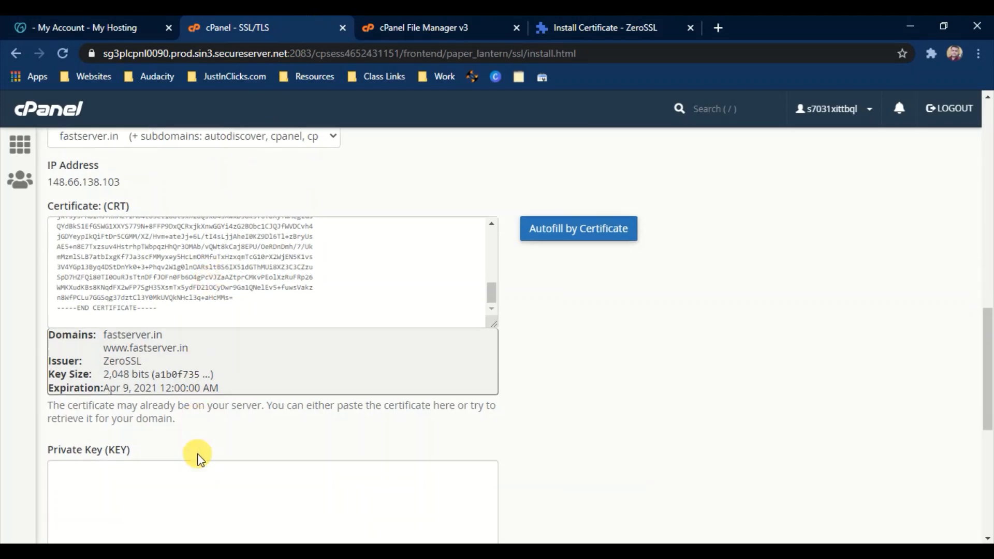
{"action": "scroll", "coordinate": [181, 359], "scroll_direction": "up", "scroll_amount": 4}
{"action": "key", "text": "ctrl+v"}
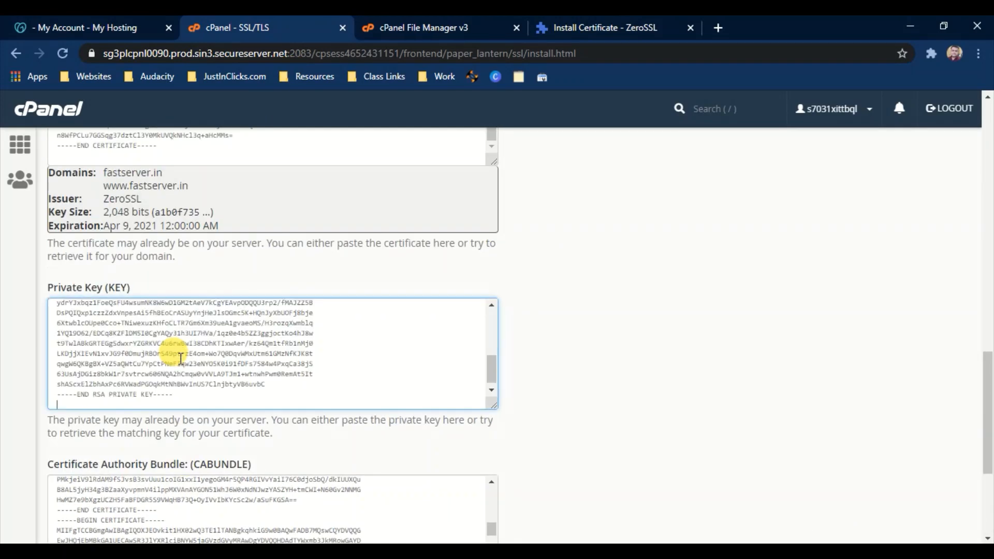
Install the SSL certificate for fastserver.in and dismiss the resulting dialog.
{"action": "scroll", "coordinate": [72, 456], "scroll_direction": "down", "scroll_amount": 3}
{"action": "left_click", "coordinate": [91, 501]}
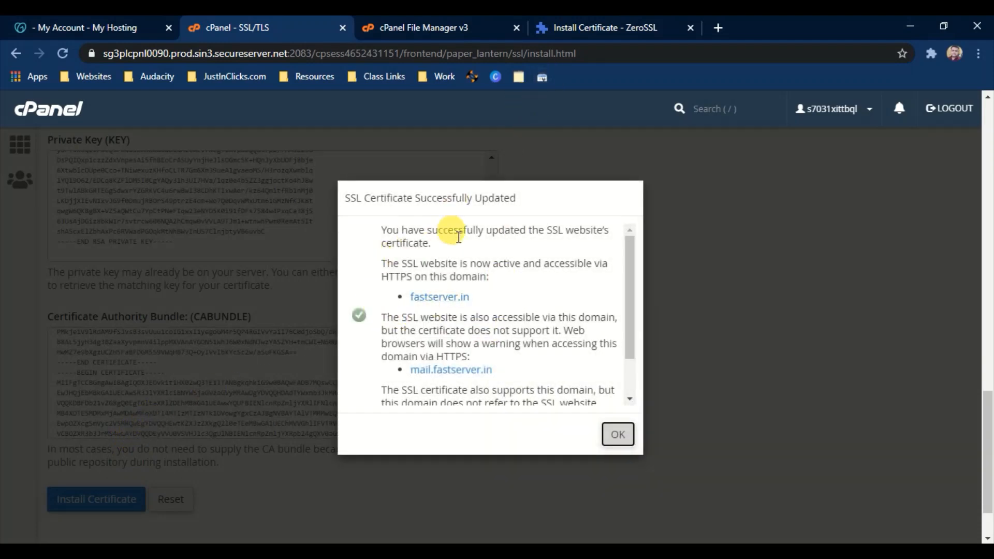
{"action": "left_click_drag", "start_coordinate": [357, 199], "coordinate": [329, 196]}
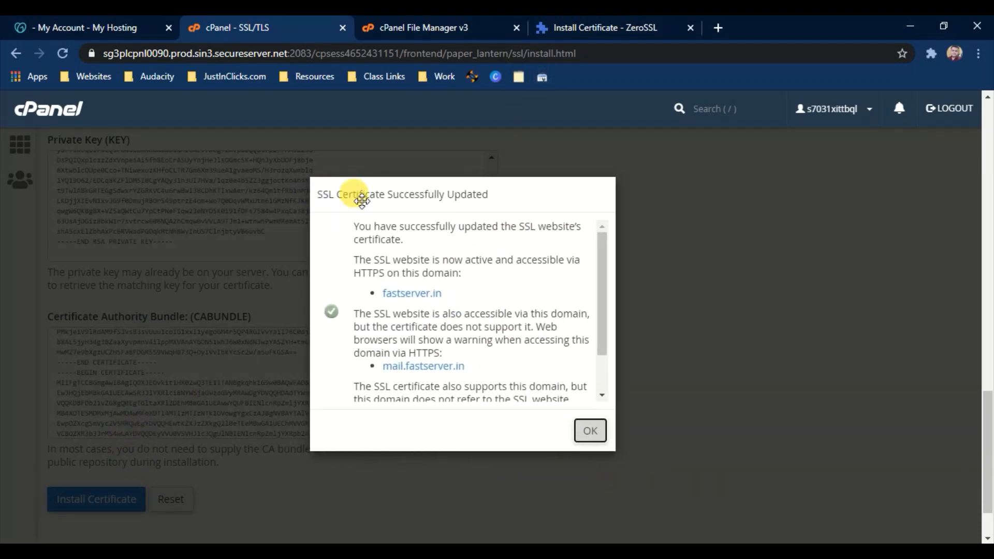
{"action": "left_click", "coordinate": [592, 431]}
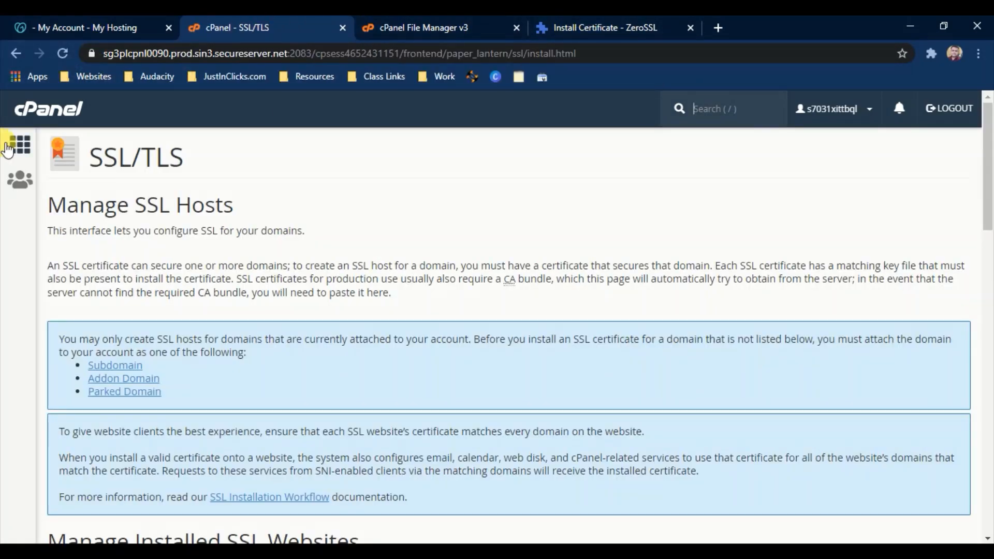
Return to the cPanel home page, search its functions for "insta" and open Installatron Applications Installer.
{"action": "left_click", "coordinate": [12, 150]}
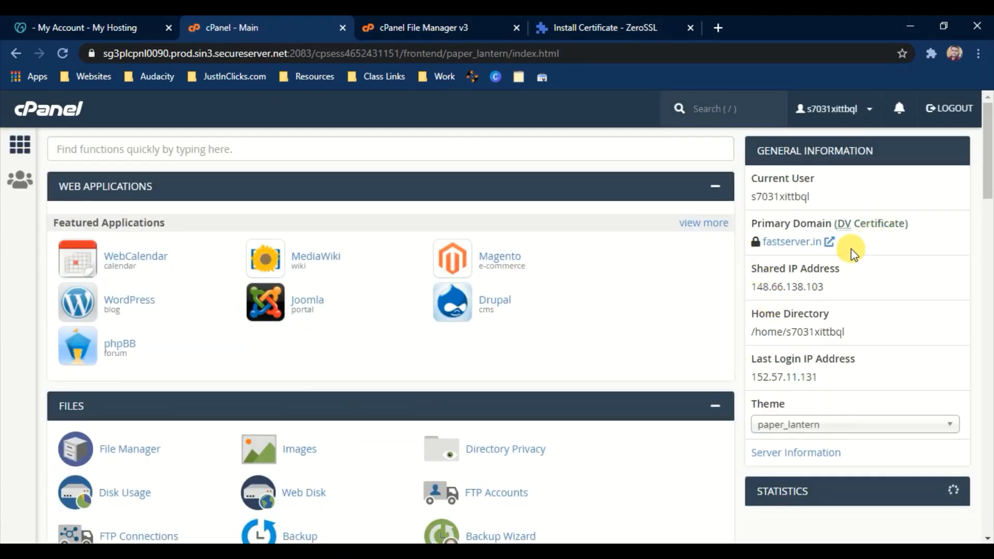
{"action": "left_click", "coordinate": [173, 152]}
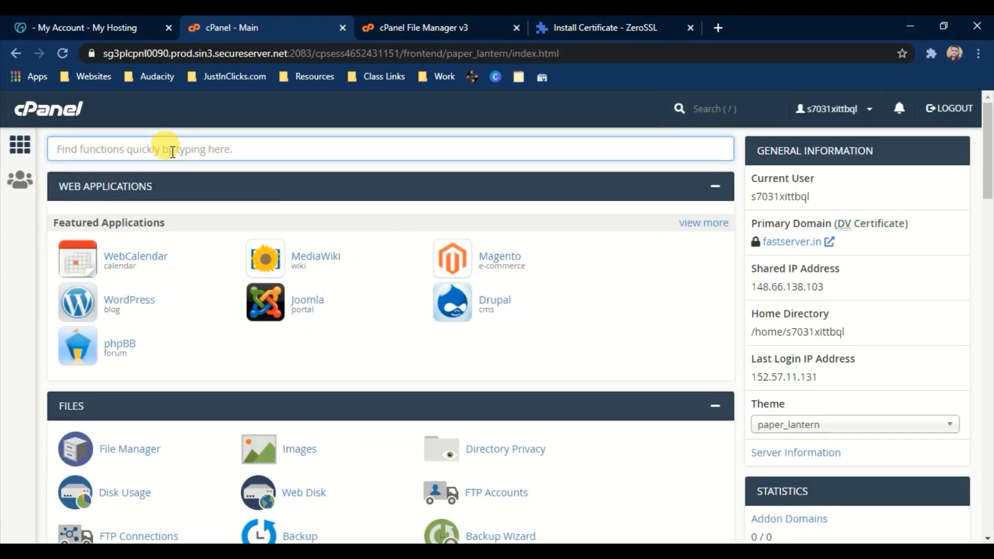
{"action": "type", "text": "insta"}
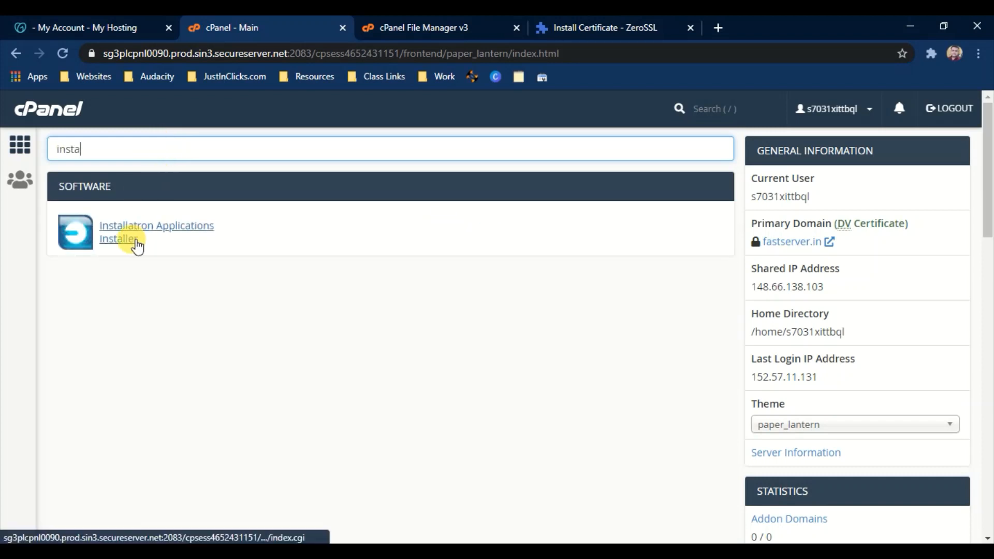
{"action": "left_click", "coordinate": [132, 238]}
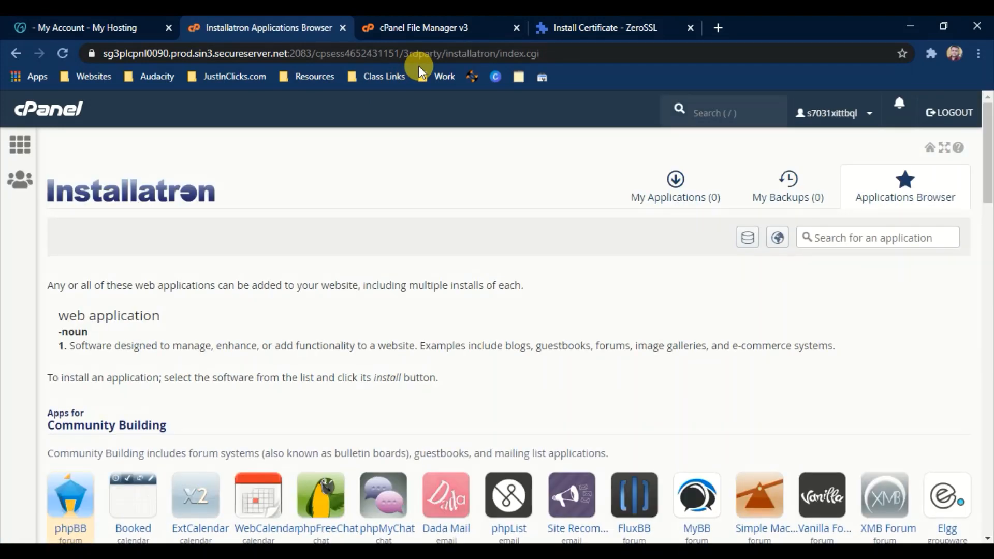
Choose WordPress among Installatron's content management apps and open its installation form.
{"action": "scroll", "coordinate": [83, 384], "scroll_direction": "down", "scroll_amount": 8}
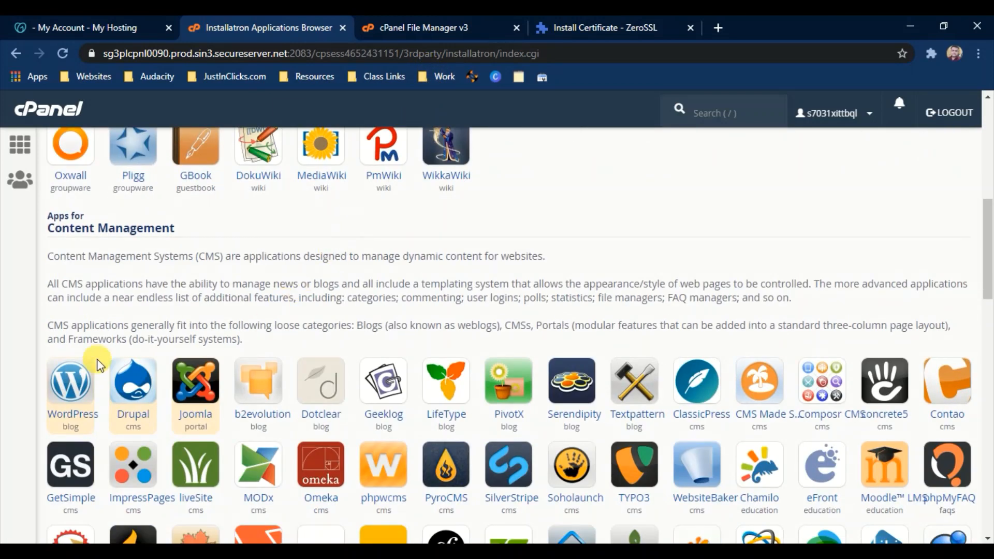
{"action": "left_click", "coordinate": [84, 395]}
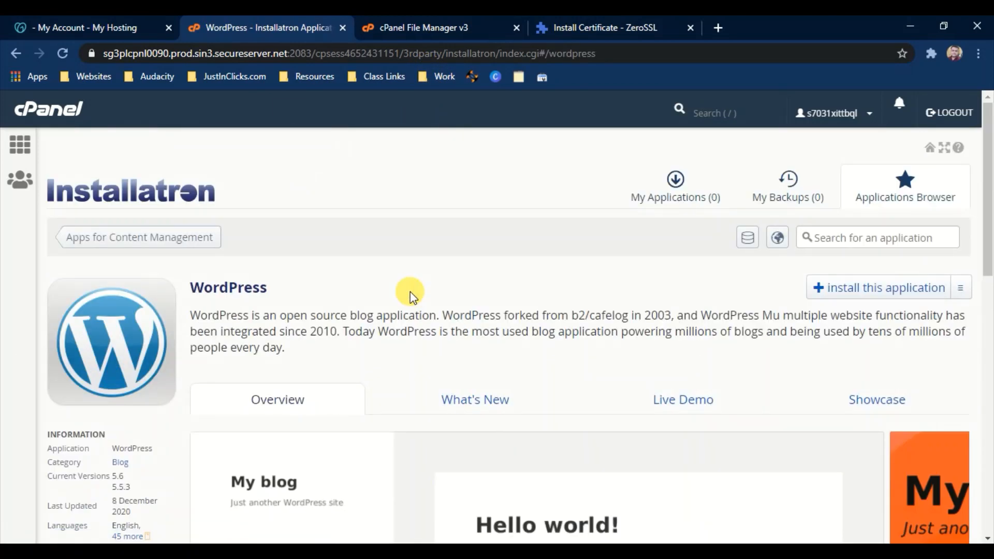
{"action": "left_click", "coordinate": [862, 293]}
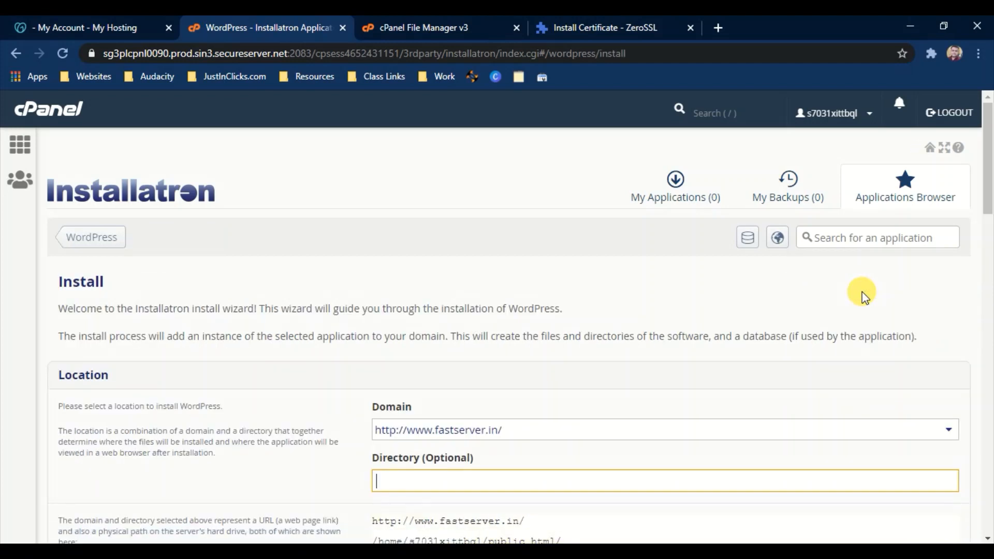
{"action": "left_click", "coordinate": [524, 434]}
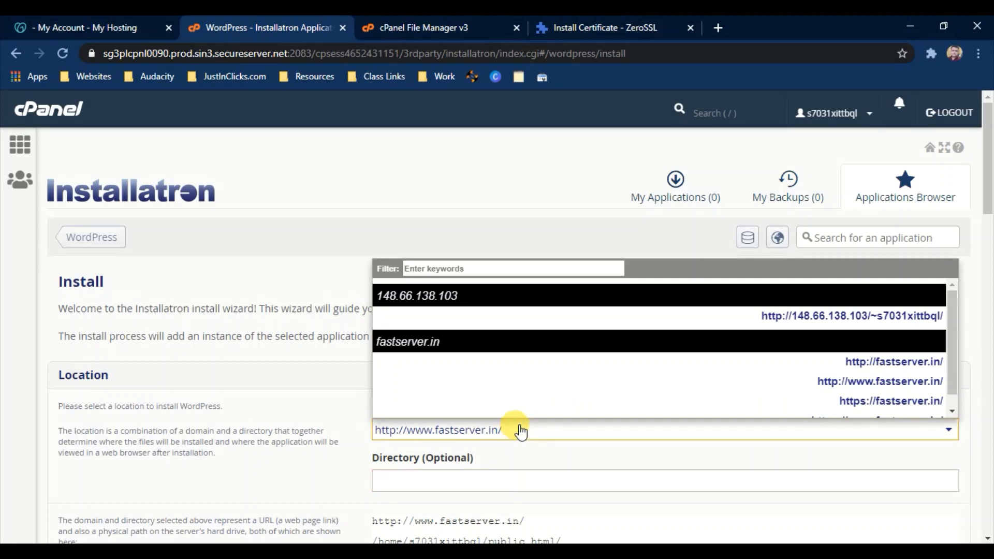
{"action": "scroll", "coordinate": [591, 346], "scroll_direction": "down", "scroll_amount": 1}
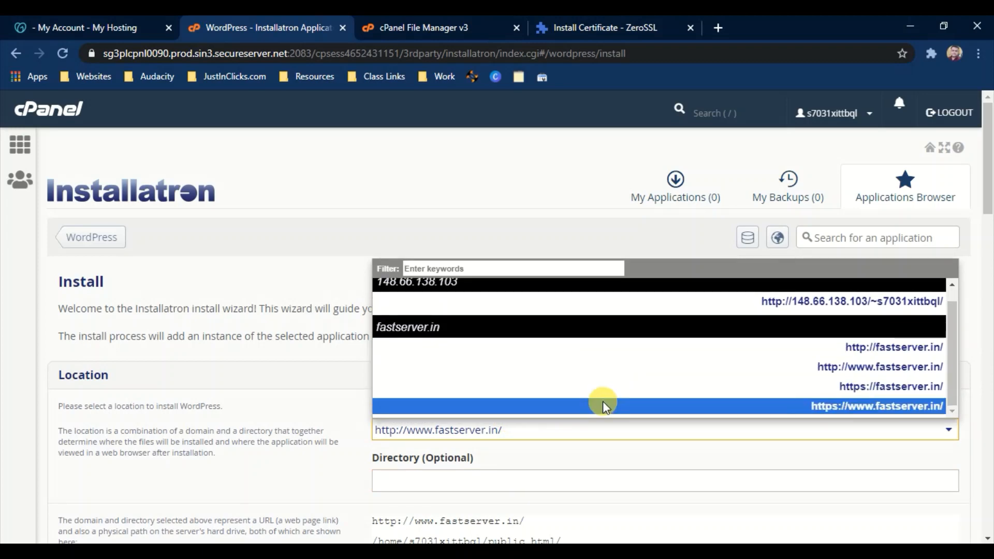
{"action": "left_click", "coordinate": [603, 407]}
{"action": "scroll", "coordinate": [423, 398], "scroll_direction": "down", "scroll_amount": 7}
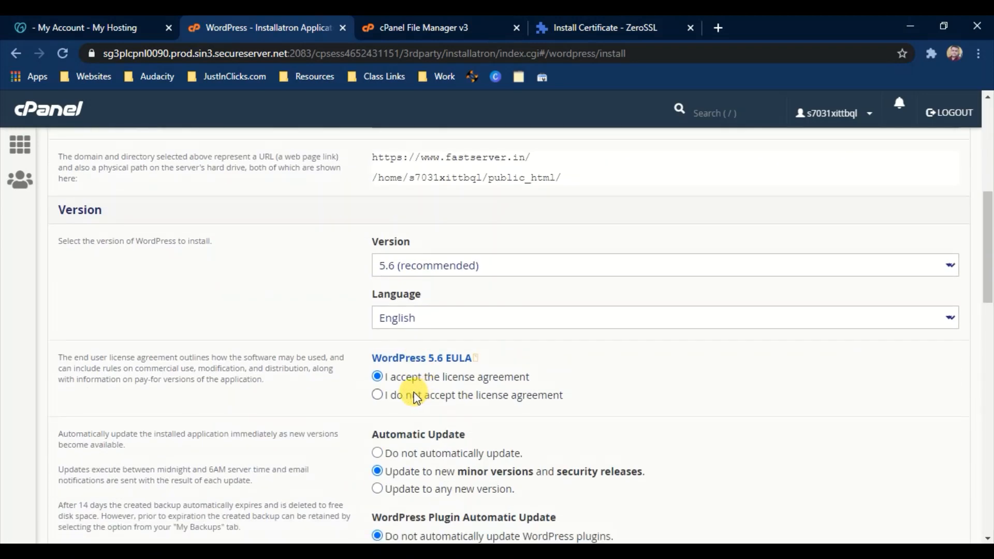
Edit the administrator username, set the website title to Site Name and the tagline to Site tag line, and install WordPress.
{"action": "scroll", "coordinate": [415, 398], "scroll_direction": "down", "scroll_amount": 10}
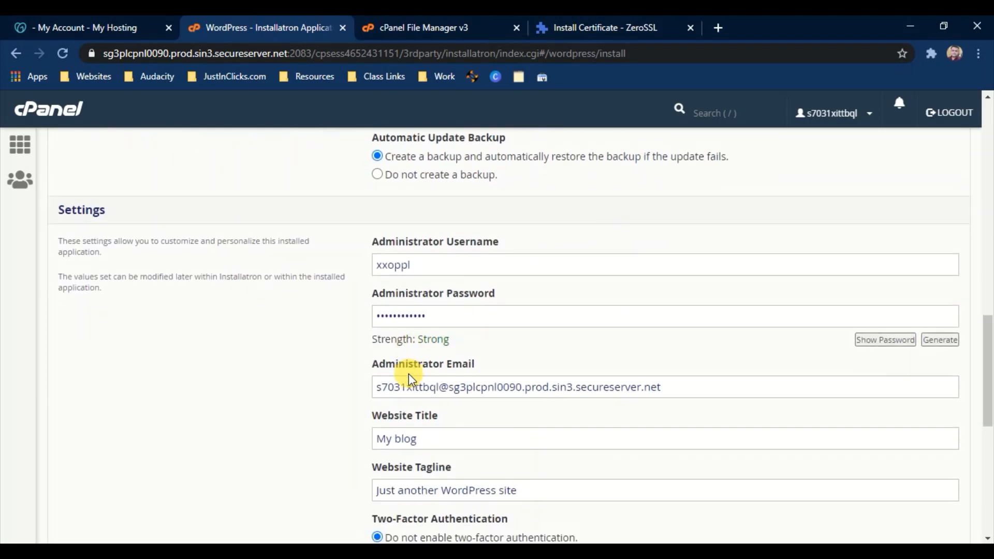
{"action": "double_click", "coordinate": [397, 265]}
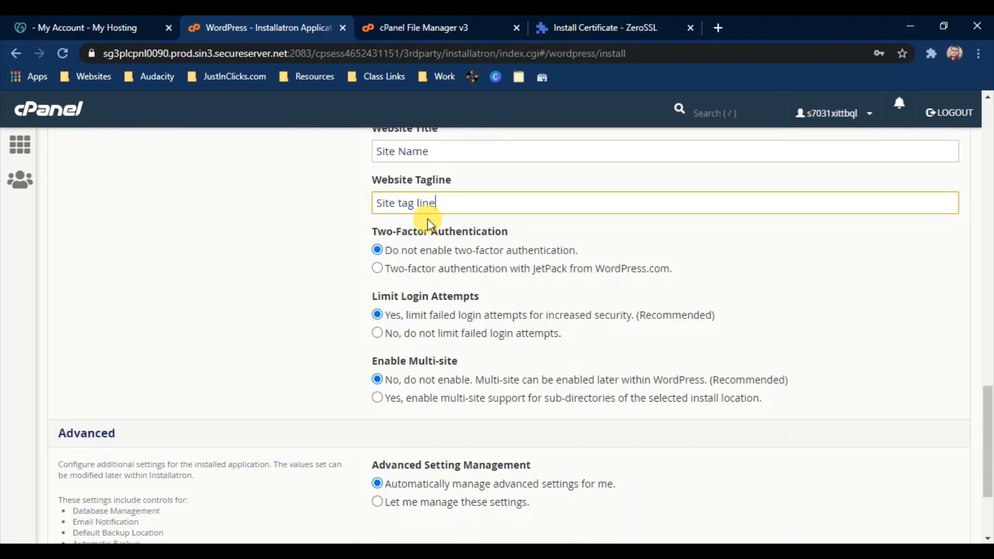
{"action": "scroll", "coordinate": [428, 223], "scroll_direction": "down", "scroll_amount": 3}
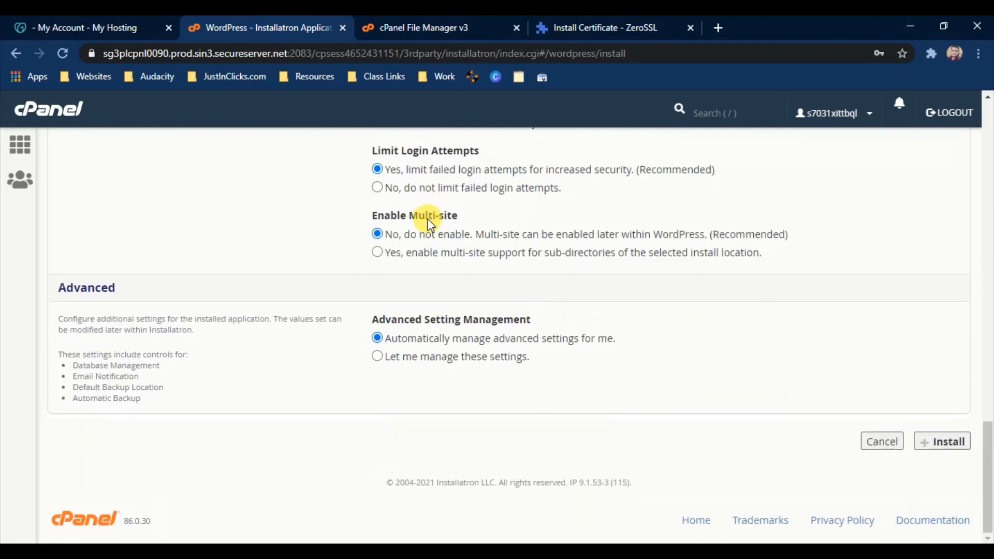
{"action": "left_click", "coordinate": [963, 443]}
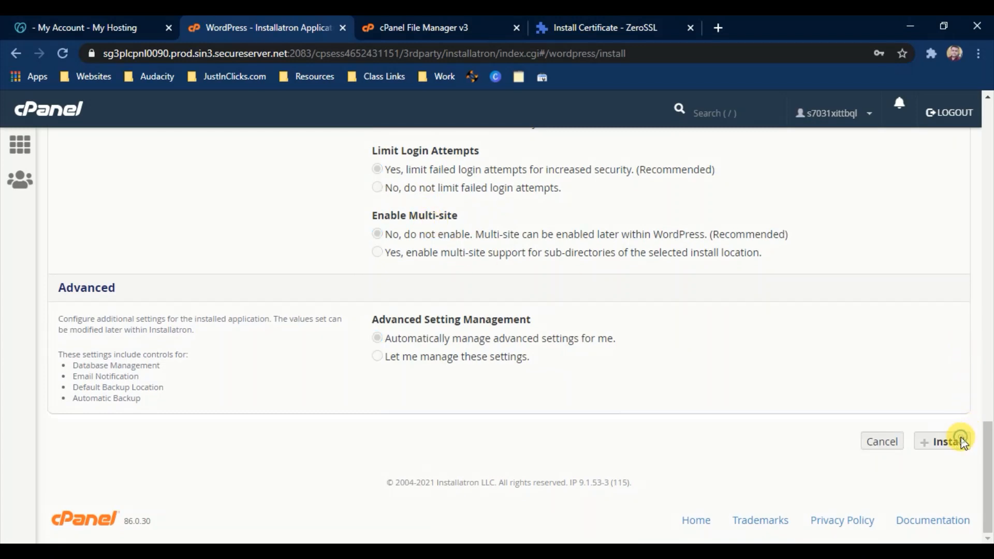
{"action": "left_click", "coordinate": [879, 283]}
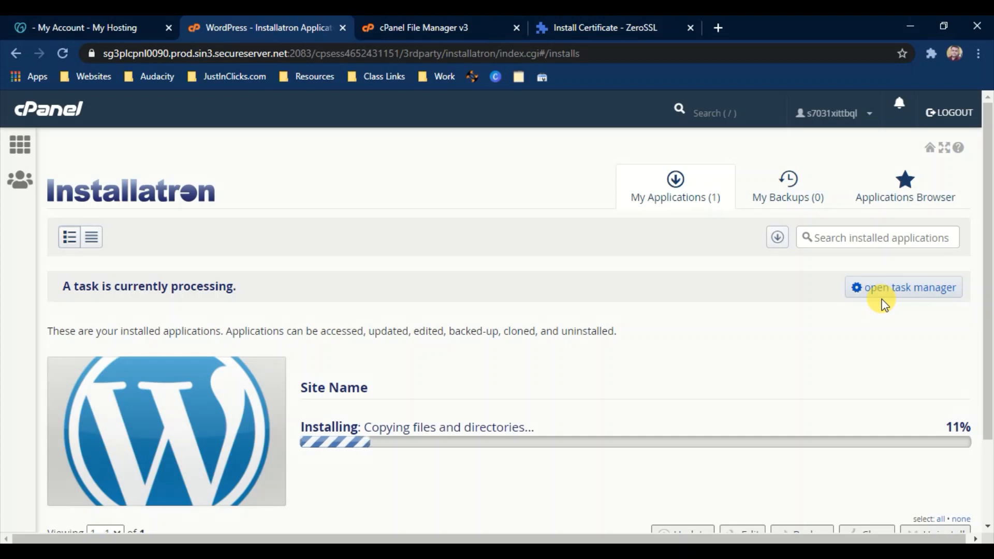
{"action": "scroll", "coordinate": [885, 305], "scroll_direction": "down", "scroll_amount": 2}
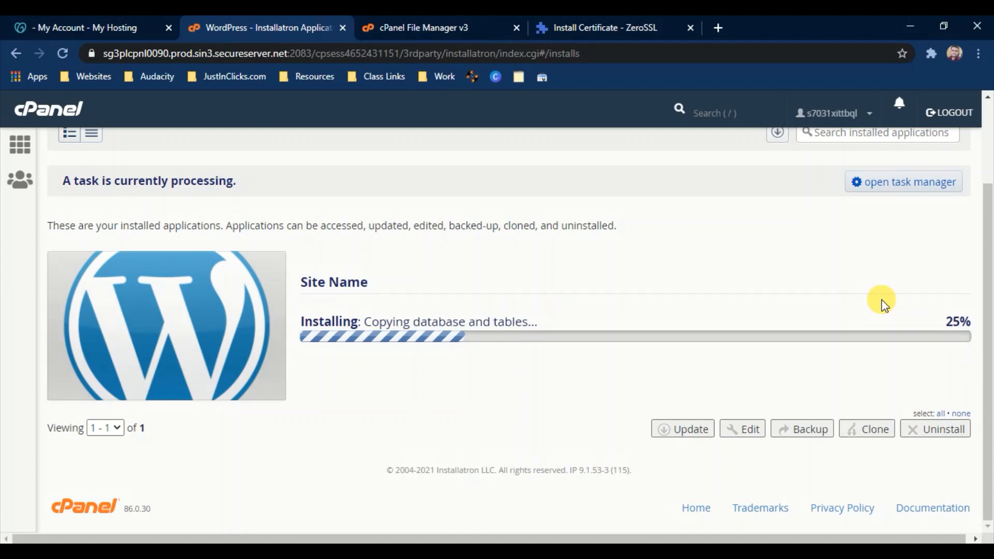
Switch to ZeroSSL, advance to the Install Certificate stage and run the installation check for fastserver.in.
{"action": "left_click", "coordinate": [624, 20]}
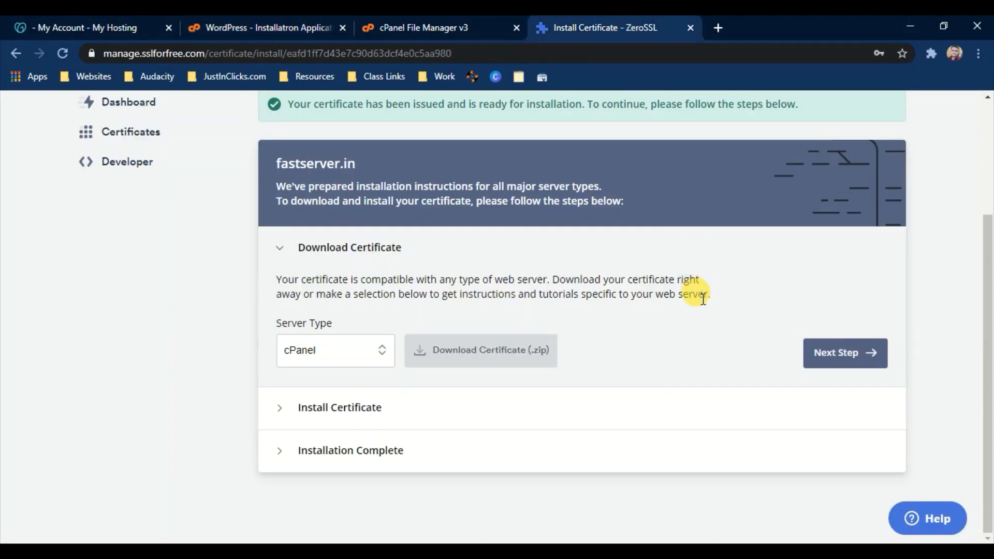
{"action": "left_click", "coordinate": [838, 369]}
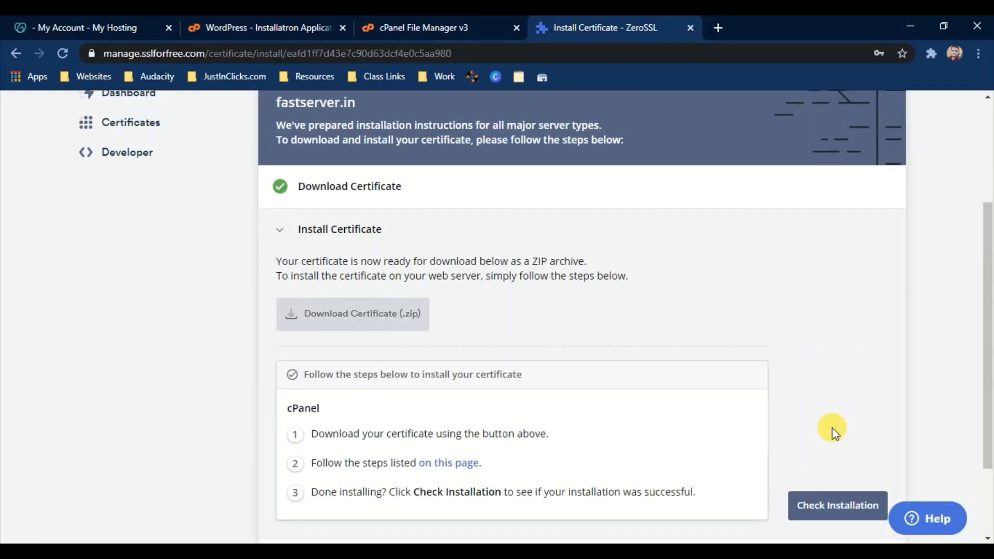
{"action": "scroll", "coordinate": [832, 427], "scroll_direction": "down", "scroll_amount": 2}
{"action": "left_click", "coordinate": [831, 405]}
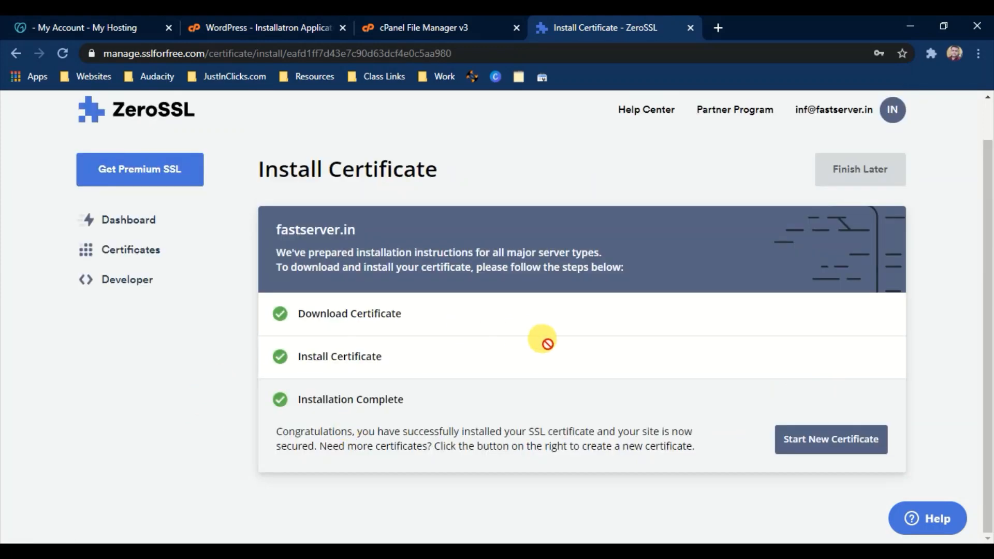
{"action": "left_click", "coordinate": [691, 28]}
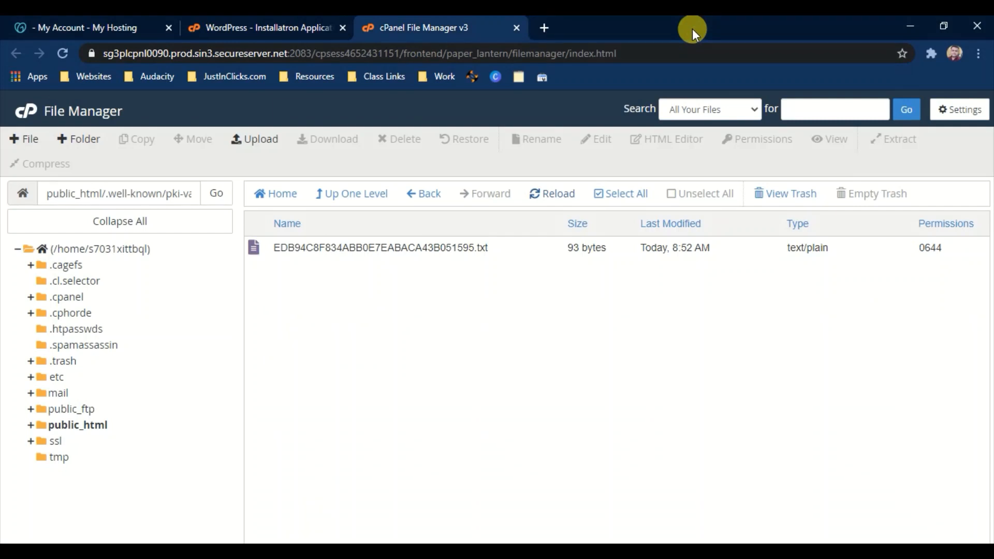
{"action": "left_click", "coordinate": [517, 28]}
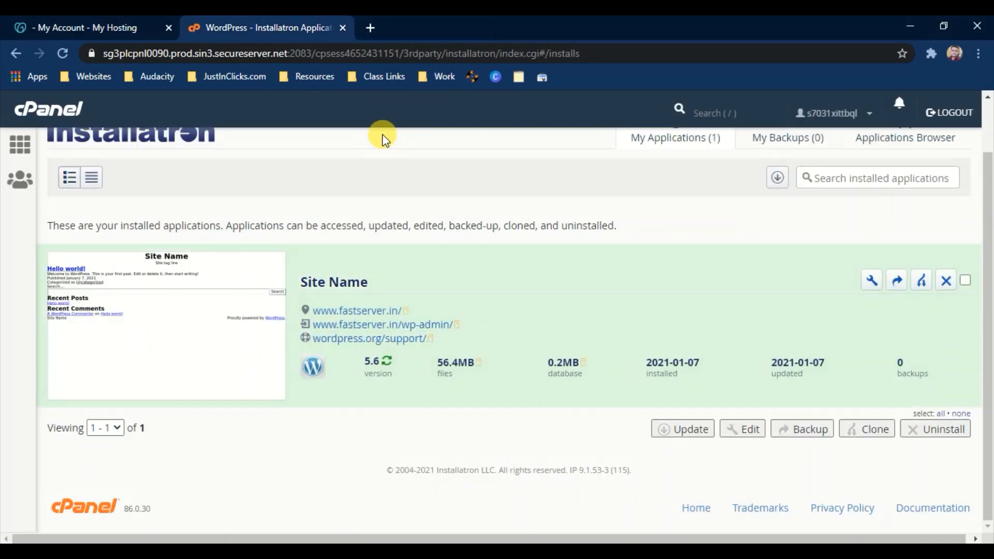
{"action": "left_click", "coordinate": [363, 328]}
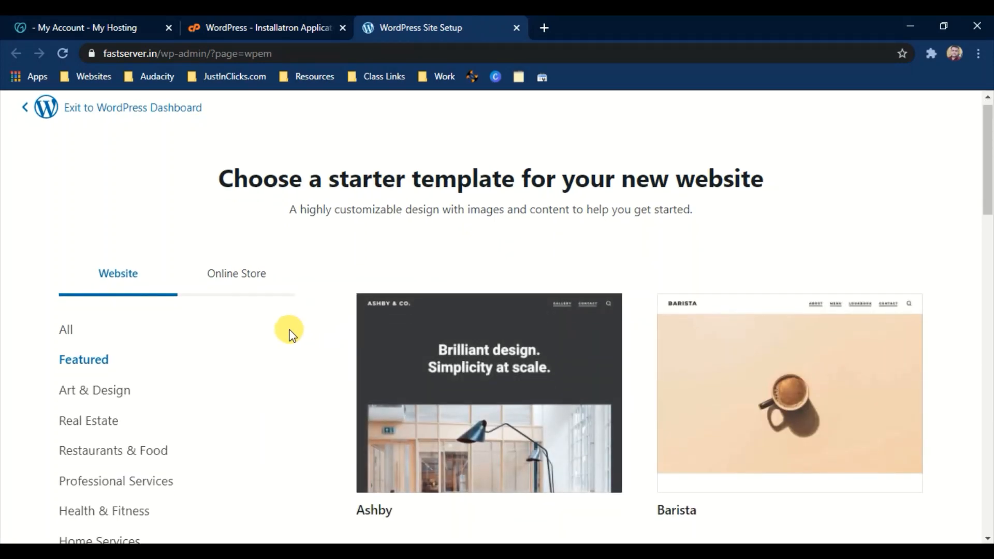
Skip the starter templates in favour of default WordPress, giving the page builder plan as the reason, and exit to the dashboard.
{"action": "scroll", "coordinate": [288, 328], "scroll_direction": "down", "scroll_amount": 15}
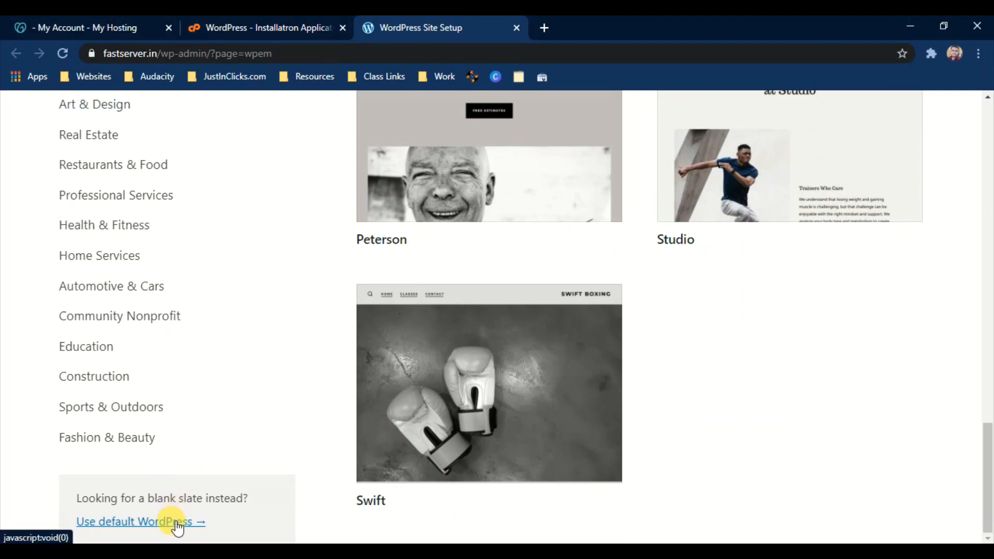
{"action": "left_click", "coordinate": [175, 521]}
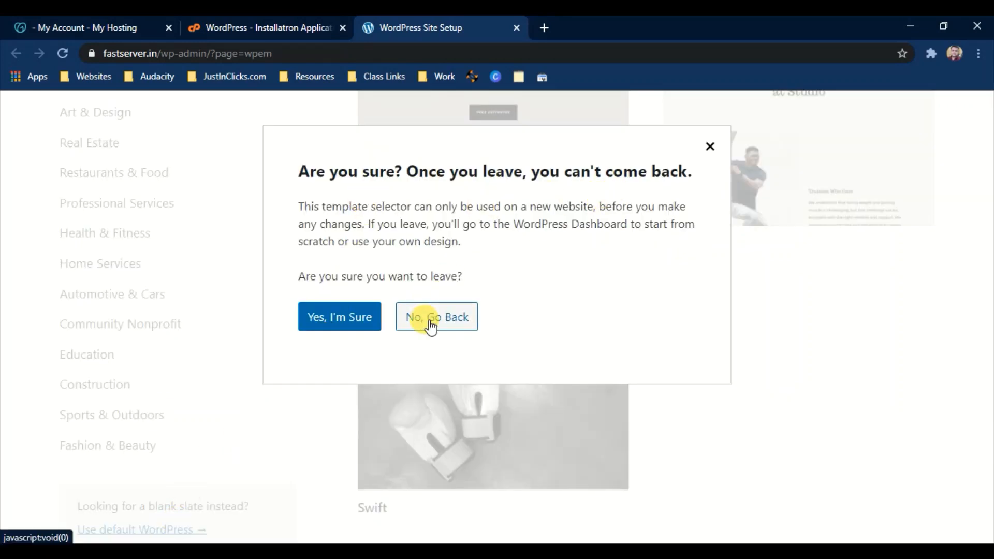
{"action": "left_click", "coordinate": [355, 325]}
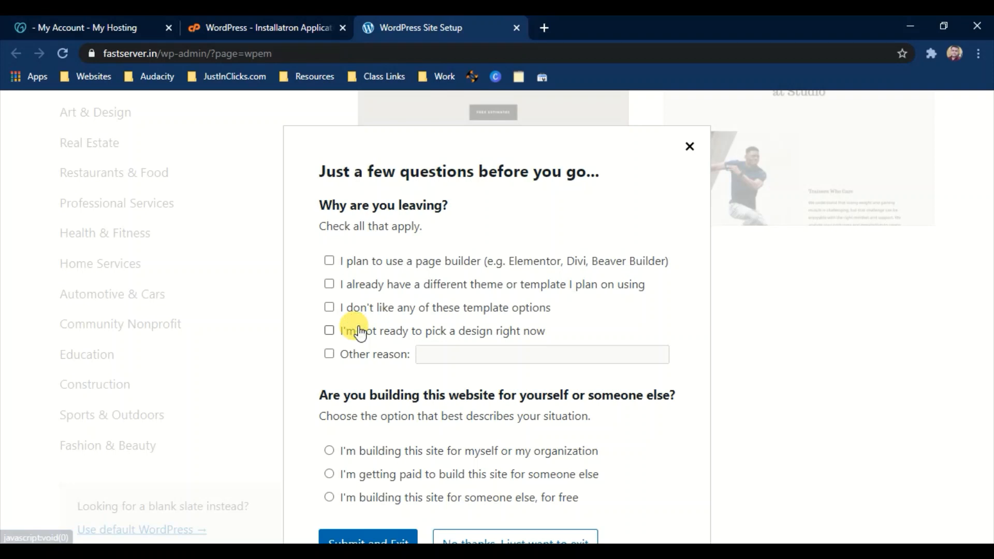
{"action": "left_click", "coordinate": [381, 268]}
{"action": "left_click", "coordinate": [373, 535]}
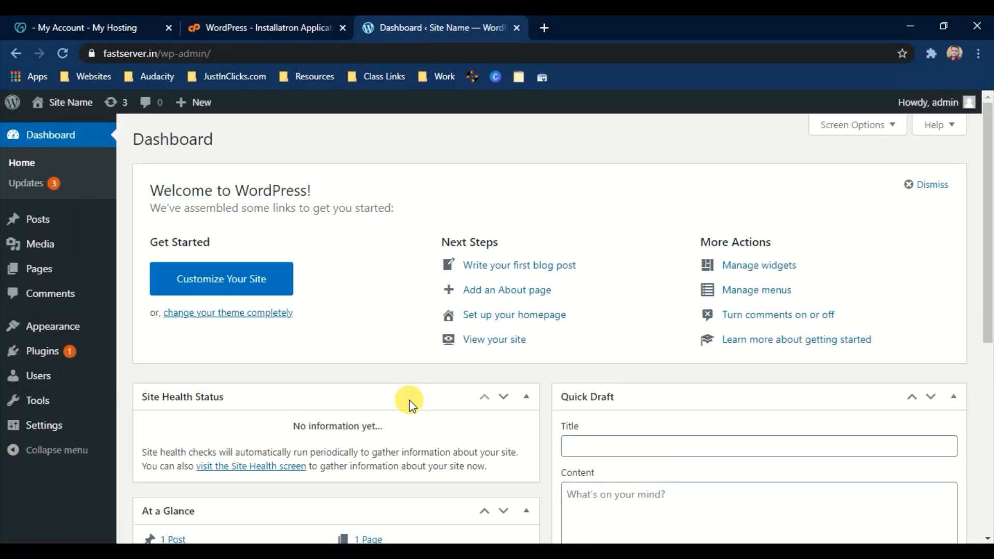
Deactivate all installed plugins in one bulk action.
{"action": "mouse_move", "coordinate": [15, 348]}
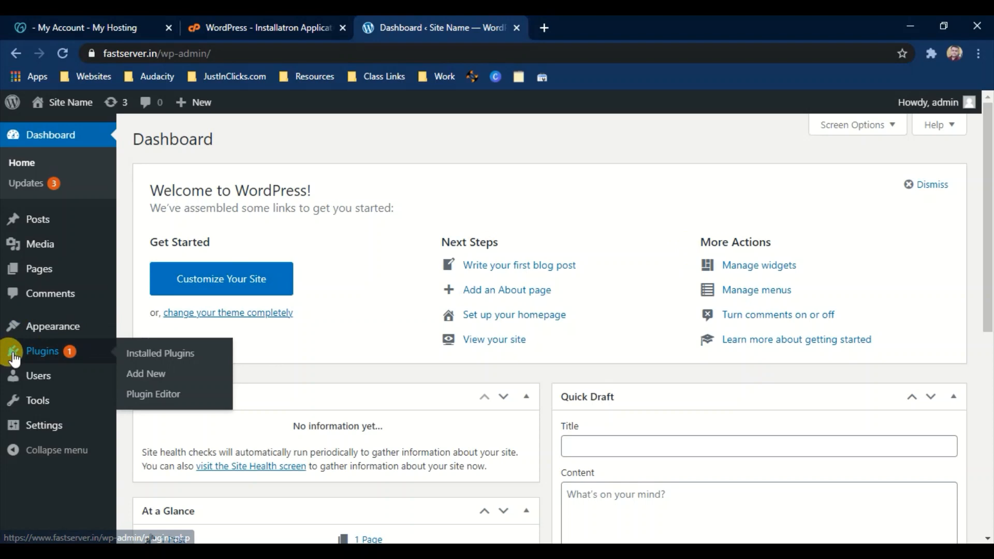
{"action": "left_click", "coordinate": [195, 365]}
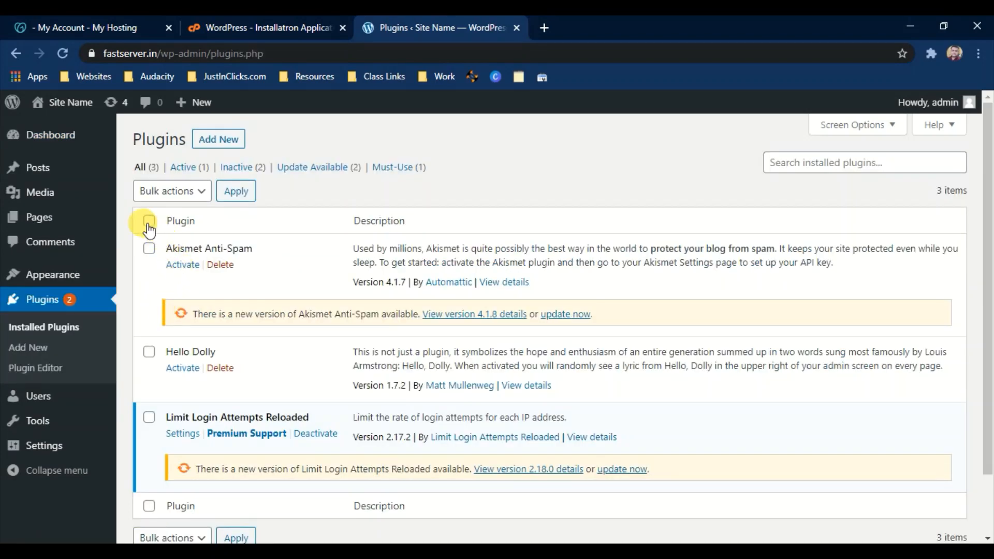
{"action": "left_click", "coordinate": [149, 221]}
{"action": "left_click", "coordinate": [166, 193]}
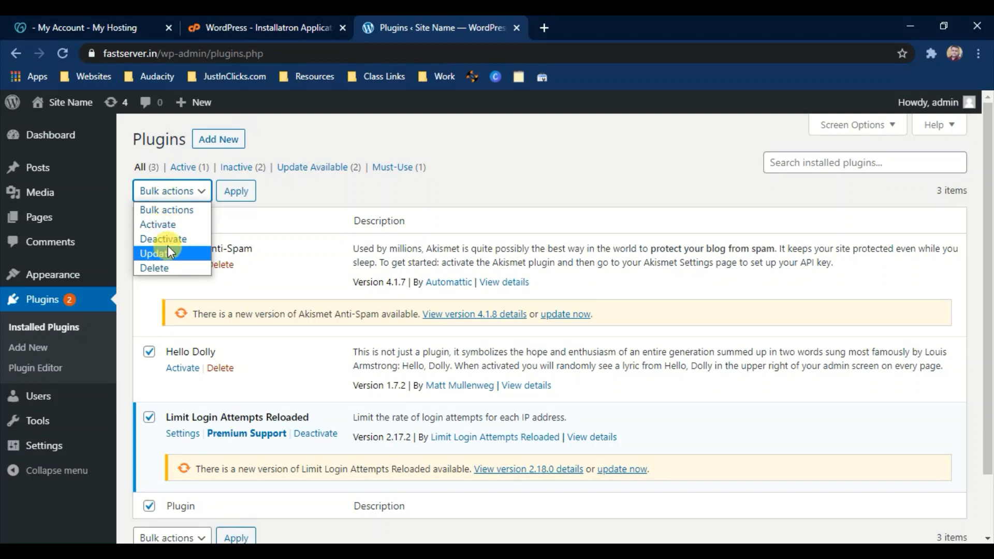
{"action": "left_click", "coordinate": [164, 239]}
{"action": "left_click", "coordinate": [231, 195]}
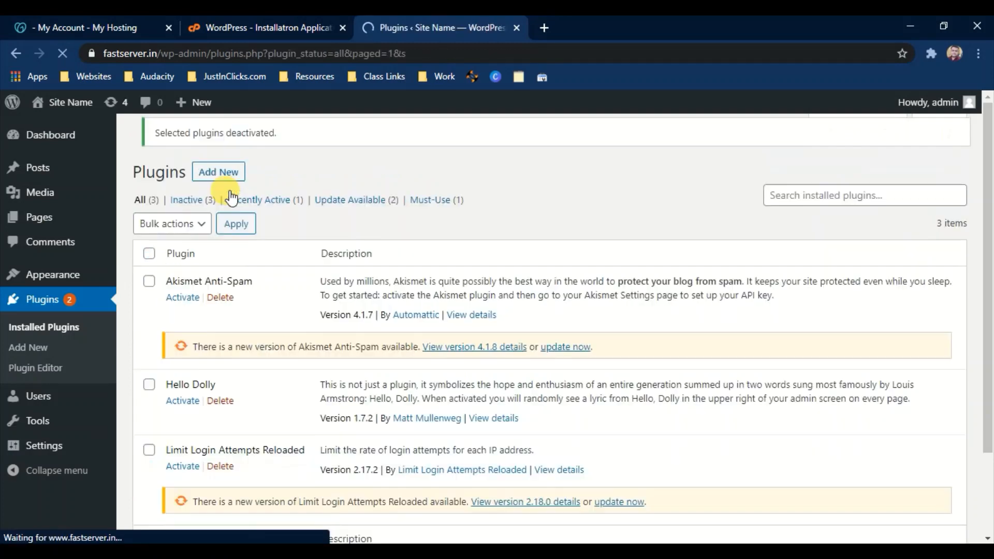
Bulk-delete the Akismet Anti-Spam, Hello Dolly and Limit Login Attempts Reloaded plugins.
{"action": "left_click", "coordinate": [149, 264]}
{"action": "left_click", "coordinate": [157, 235]}
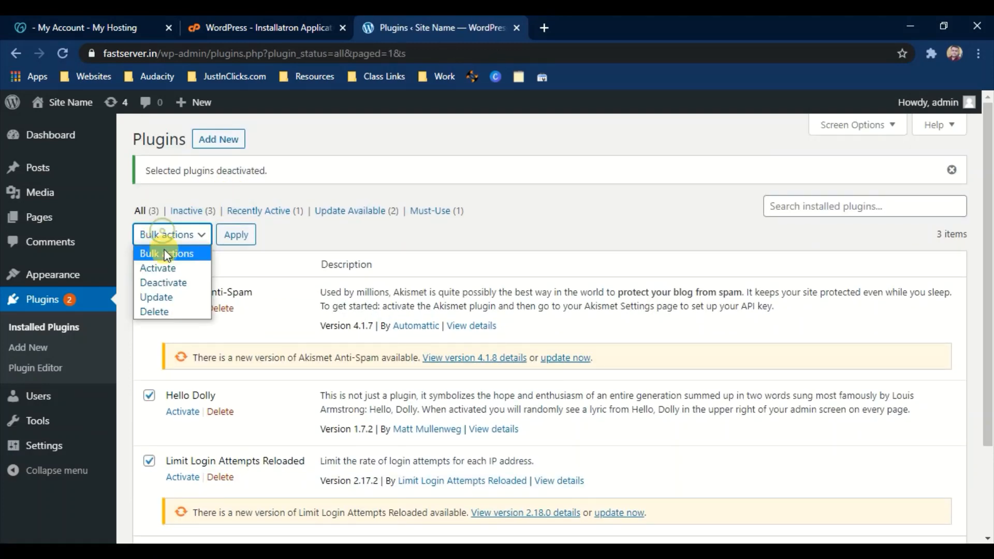
{"action": "left_click", "coordinate": [159, 311]}
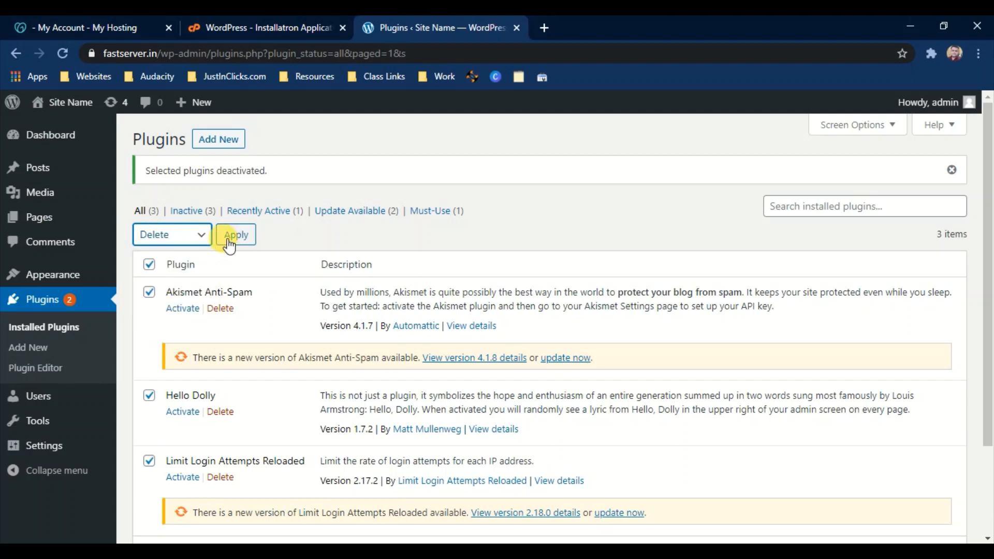
{"action": "left_click", "coordinate": [233, 236]}
{"action": "left_click", "coordinate": [569, 153]}
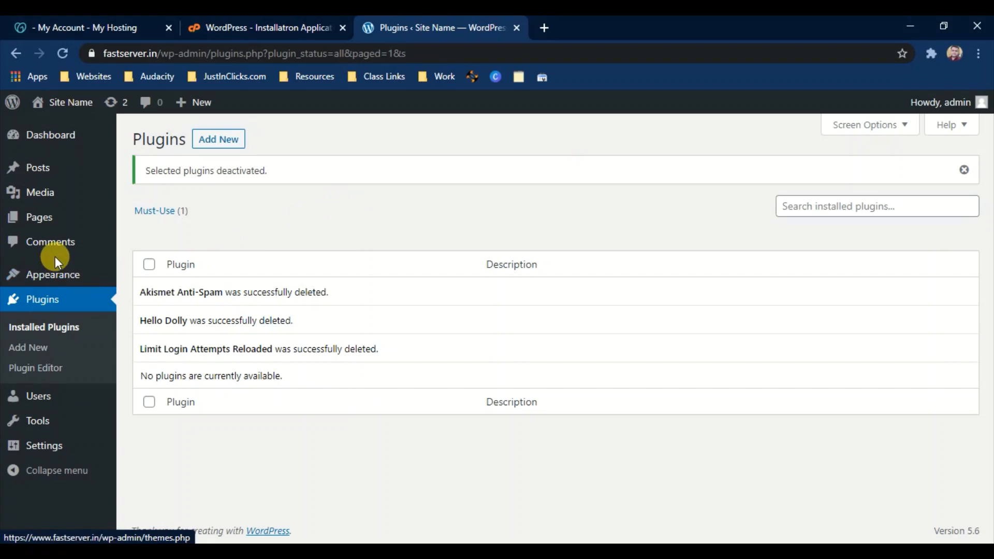
Move the Hello world! post to the trash and delete it permanently.
{"action": "mouse_move", "coordinate": [76, 177]}
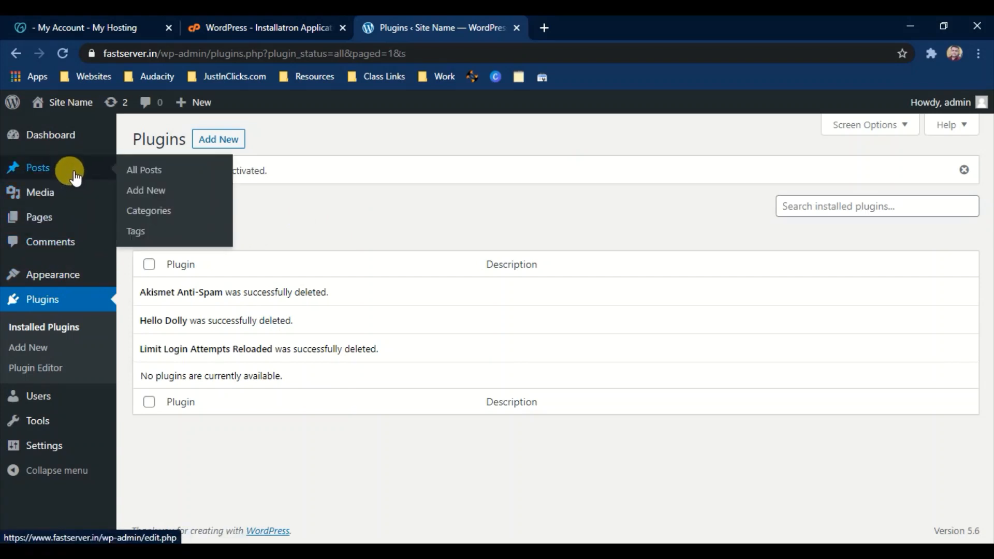
{"action": "left_click", "coordinate": [158, 178]}
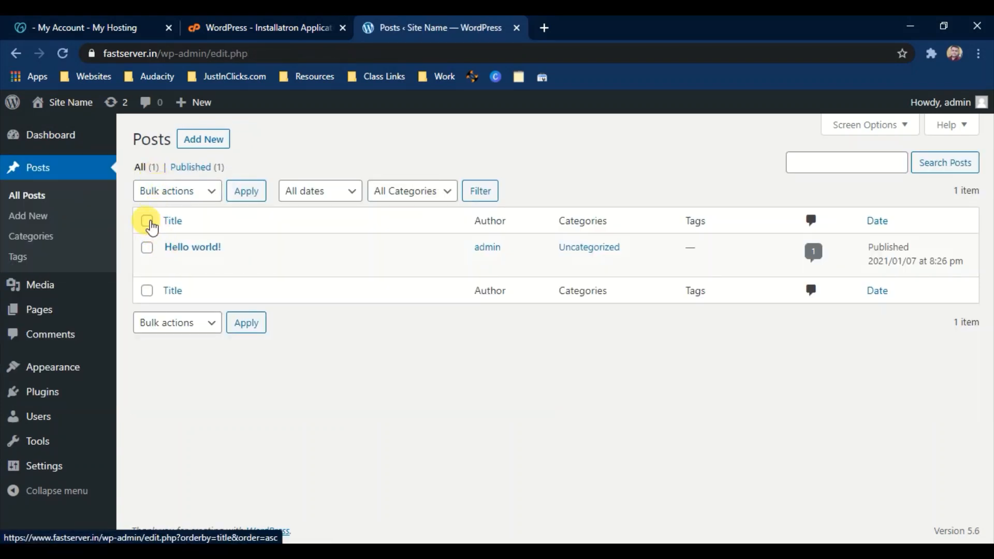
{"action": "left_click", "coordinate": [148, 222]}
{"action": "left_click", "coordinate": [171, 192]}
{"action": "left_click", "coordinate": [173, 240]}
{"action": "left_click", "coordinate": [244, 201]}
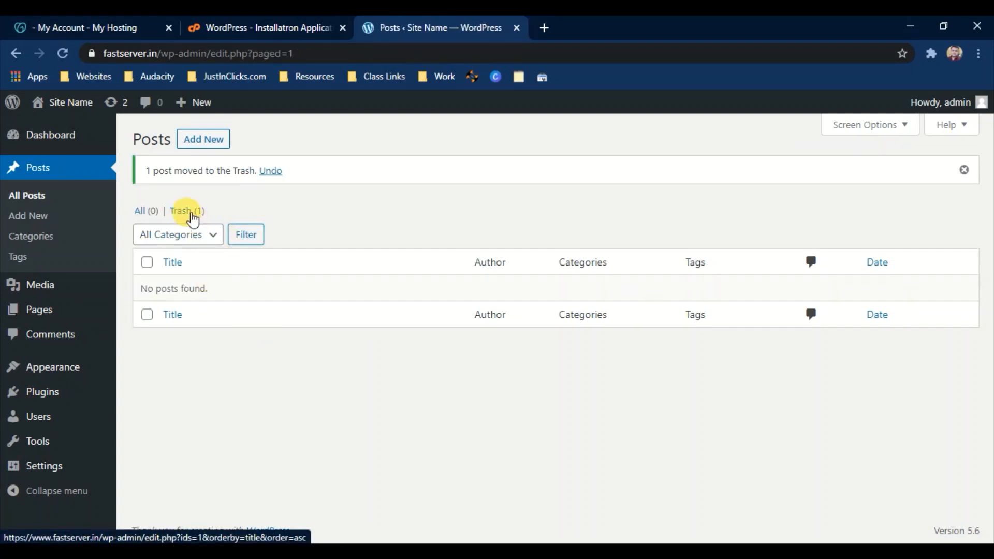
{"action": "left_click", "coordinate": [188, 211]}
{"action": "left_click", "coordinate": [226, 266]}
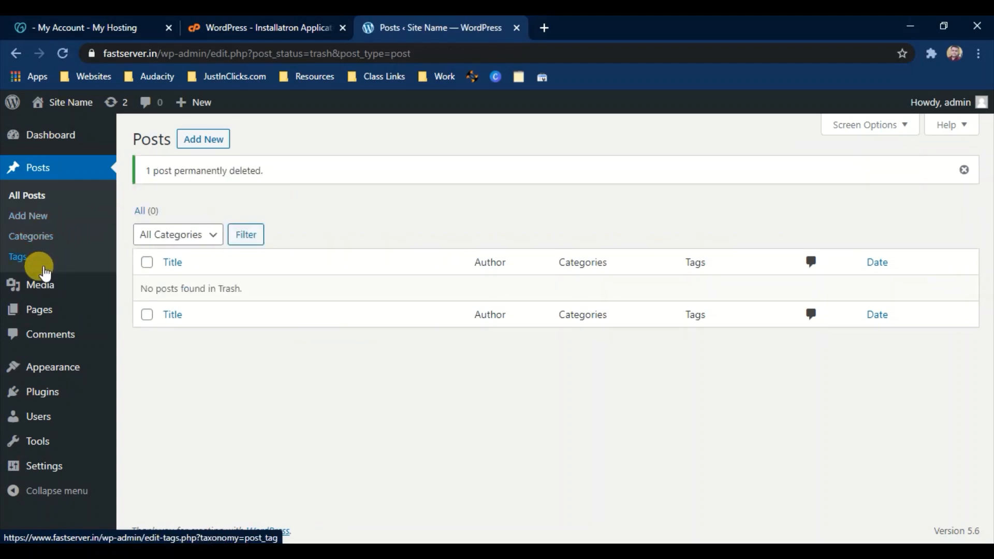
Move the Privacy Policy and Sample Page pages to the trash in one bulk action.
{"action": "left_click", "coordinate": [50, 312]}
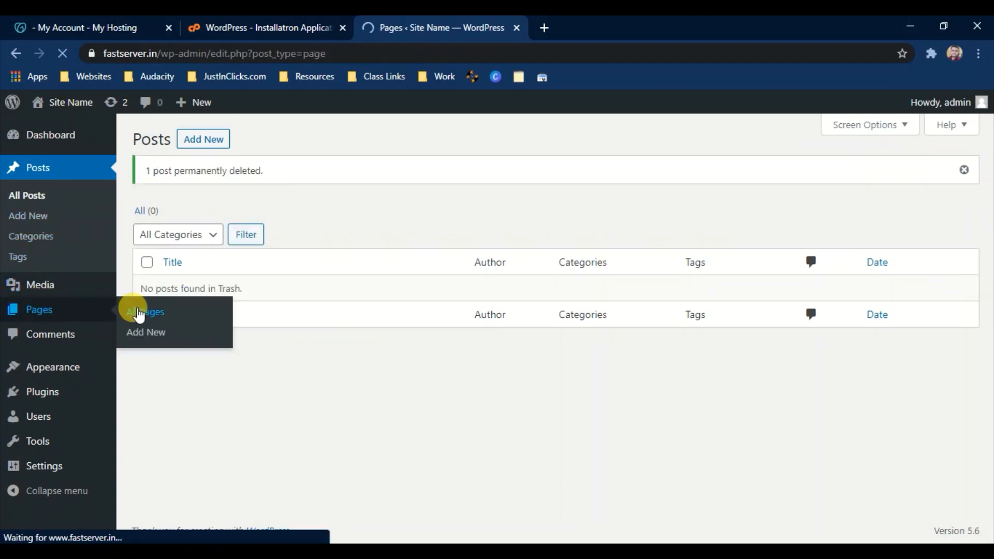
{"action": "left_click", "coordinate": [147, 220]}
{"action": "left_click", "coordinate": [168, 191]}
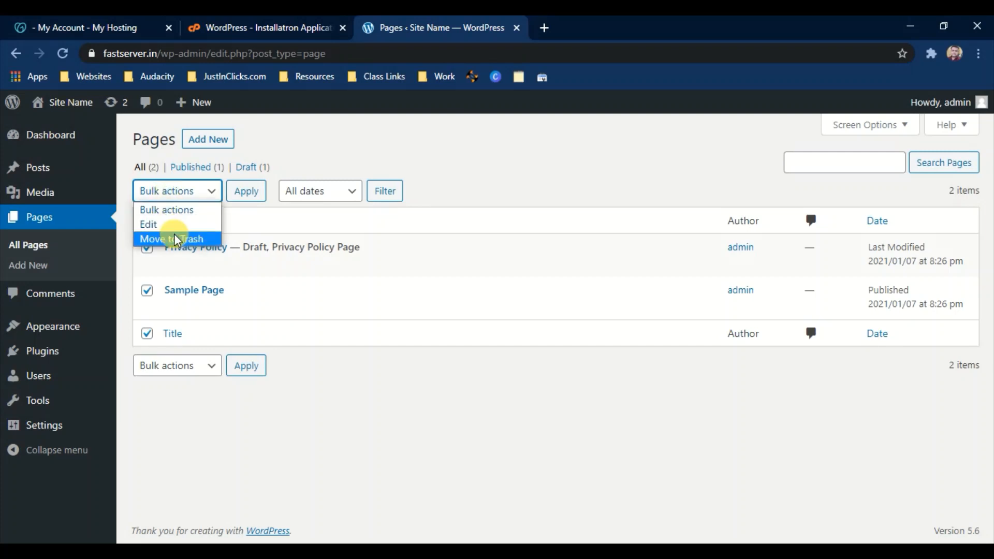
{"action": "left_click", "coordinate": [174, 236]}
{"action": "left_click", "coordinate": [236, 205]}
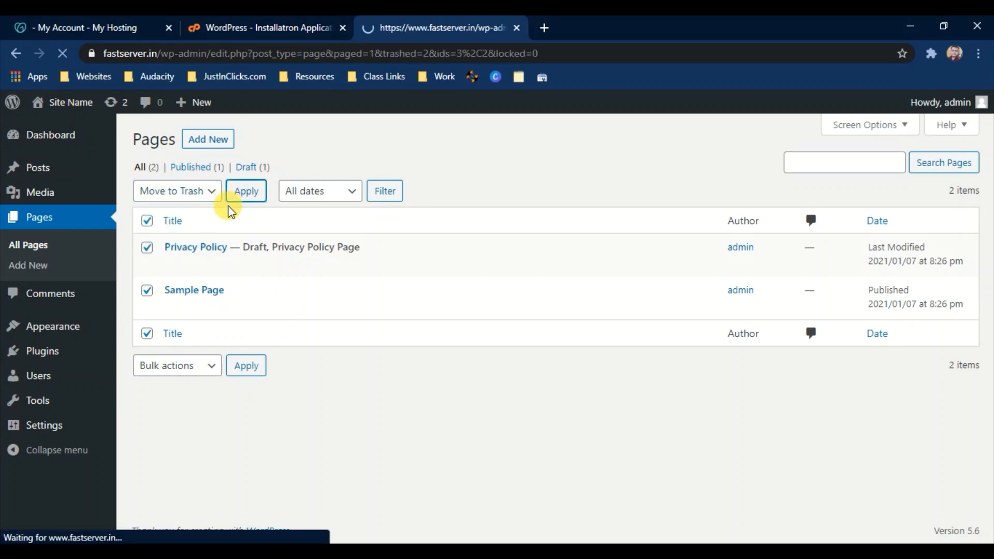
Permanently delete both trashed pages, Privacy Policy and Sample Page.
{"action": "left_click", "coordinate": [173, 214]}
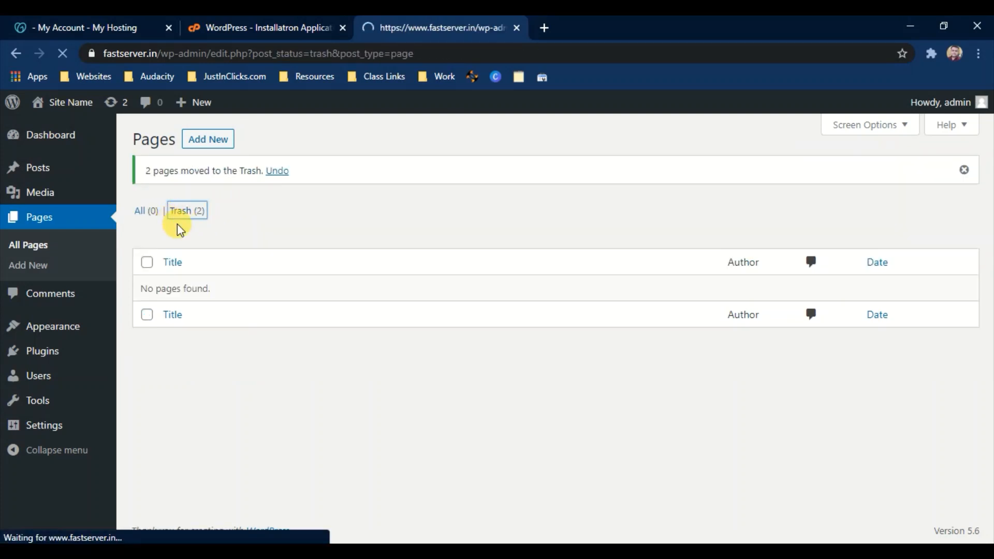
{"action": "left_click", "coordinate": [147, 221]}
{"action": "left_click", "coordinate": [177, 197]}
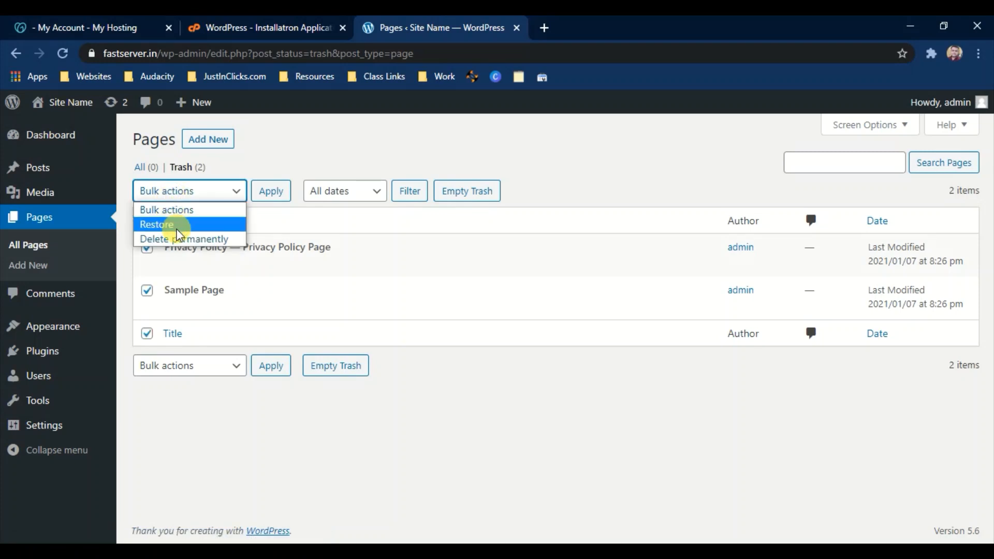
{"action": "left_click", "coordinate": [172, 238]}
{"action": "left_click", "coordinate": [274, 196]}
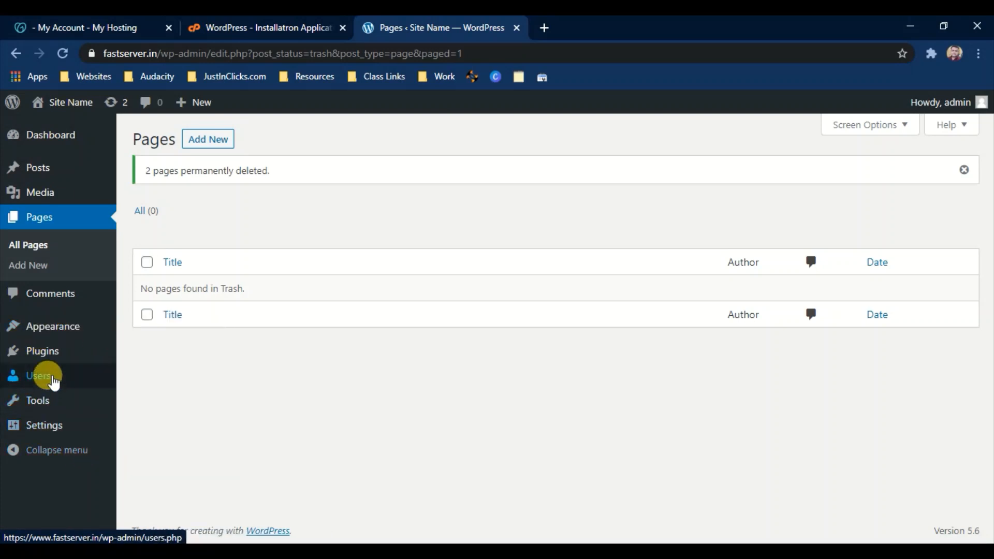
Delete the Twenty Nineteen theme from the installed themes.
{"action": "mouse_move", "coordinate": [64, 331]}
{"action": "left_click", "coordinate": [160, 327]}
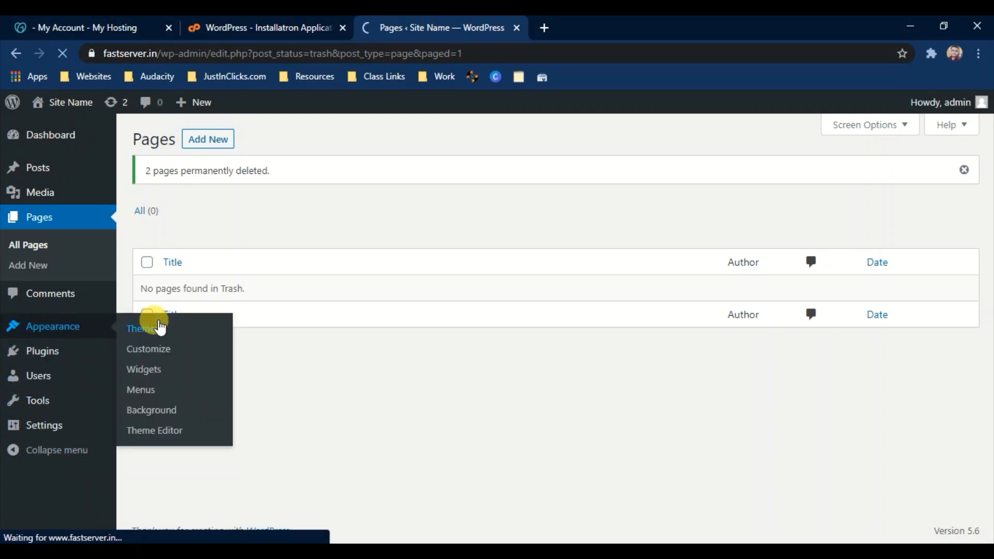
{"action": "left_click", "coordinate": [488, 272]}
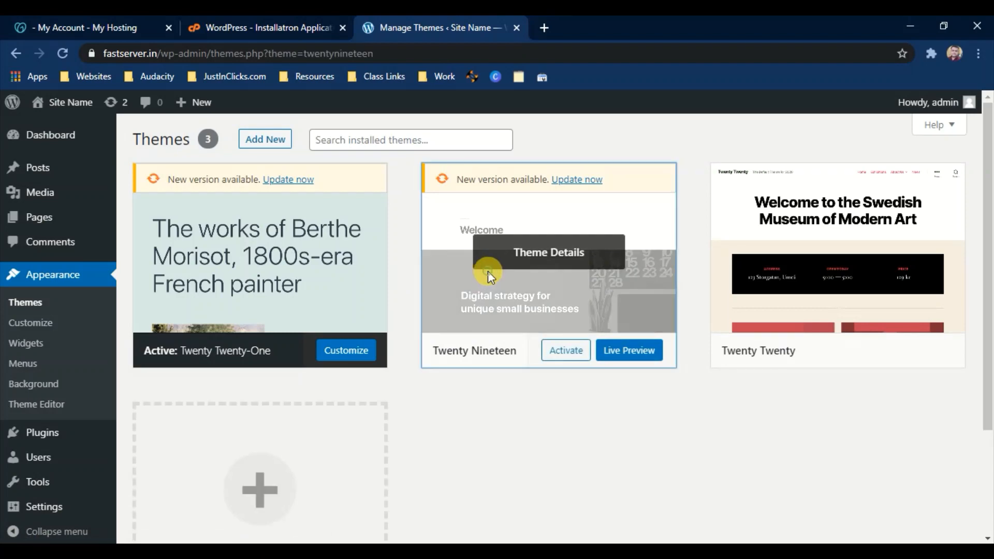
{"action": "left_click", "coordinate": [940, 513]}
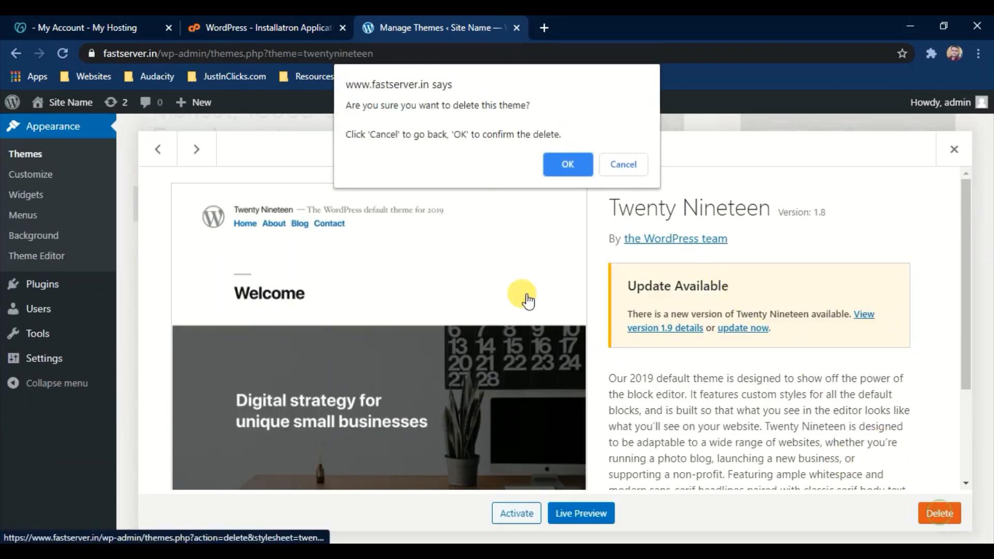
{"action": "left_click", "coordinate": [564, 165]}
Delete the Twenty Twenty theme, leaving only the active theme installed.
{"action": "left_click", "coordinate": [567, 206]}
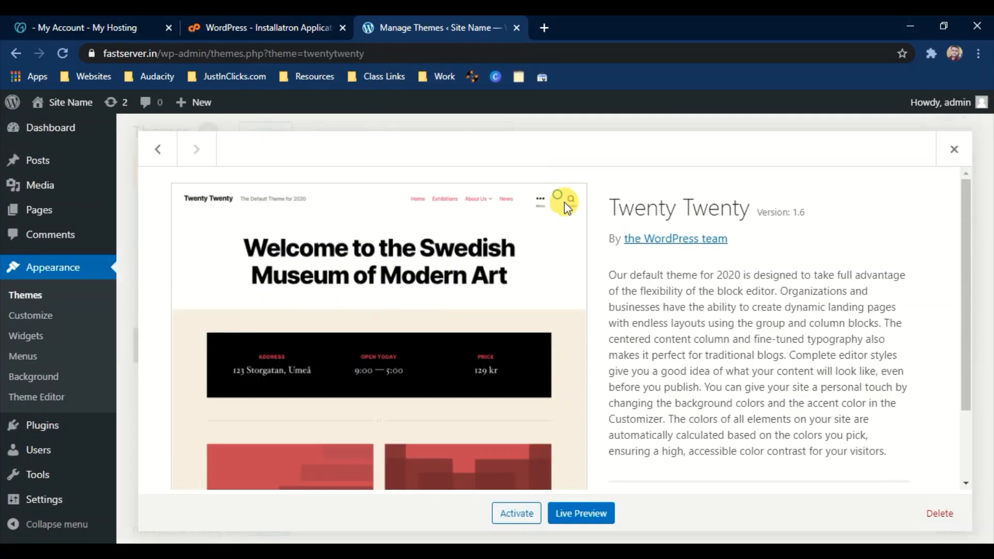
{"action": "left_click", "coordinate": [940, 513]}
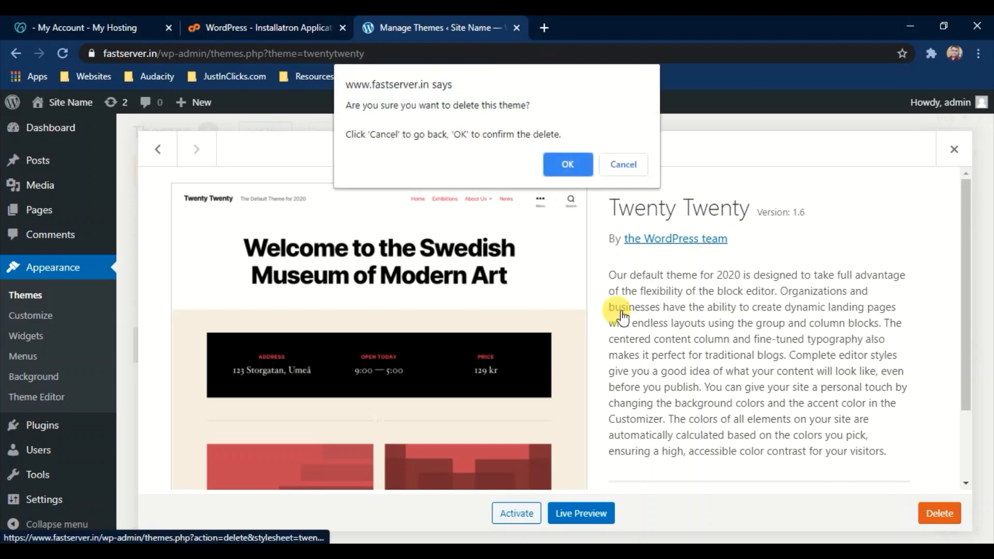
{"action": "left_click", "coordinate": [569, 167]}
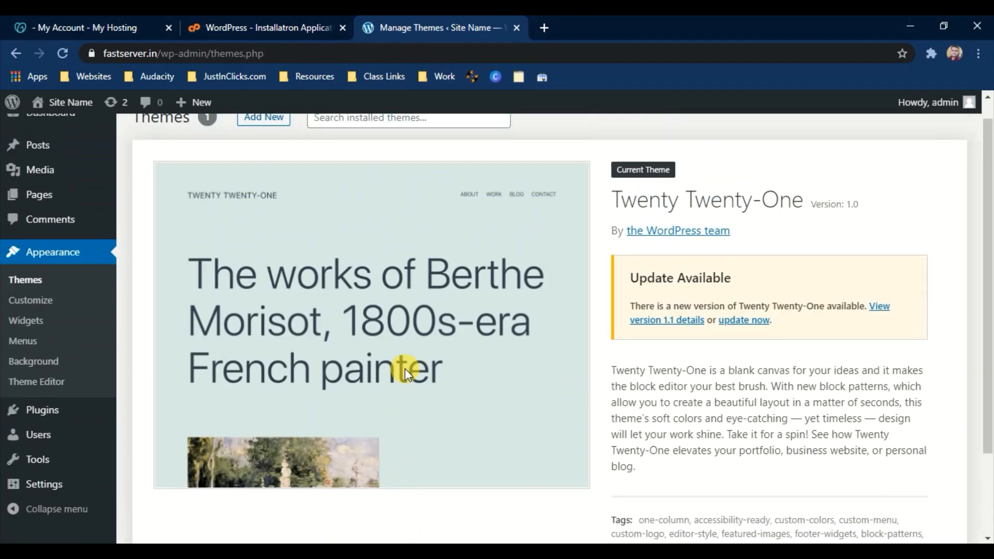
Search the theme directory for generatepress, then install and activate the GeneratePress theme.
{"action": "scroll", "coordinate": [405, 369], "scroll_direction": "up", "scroll_amount": 1}
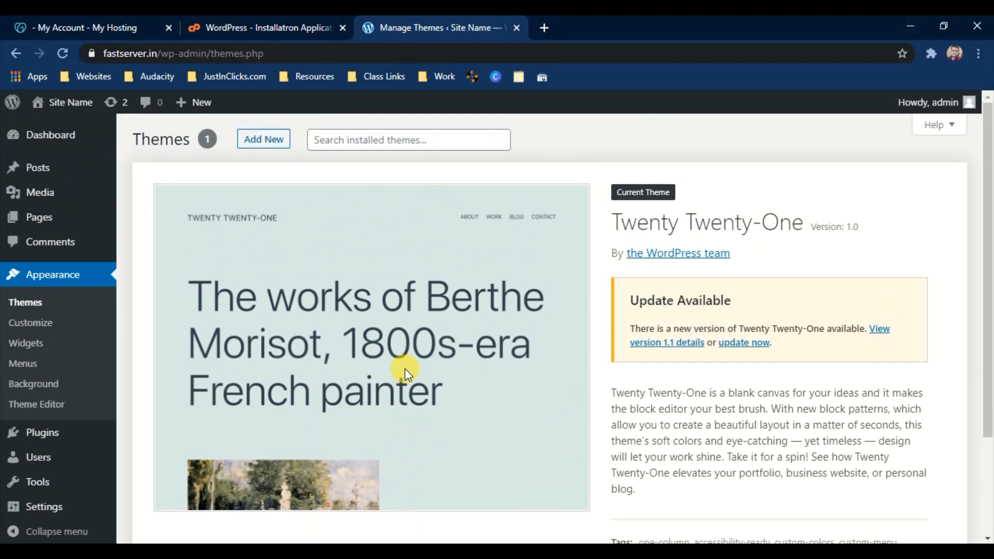
{"action": "left_click", "coordinate": [257, 139]}
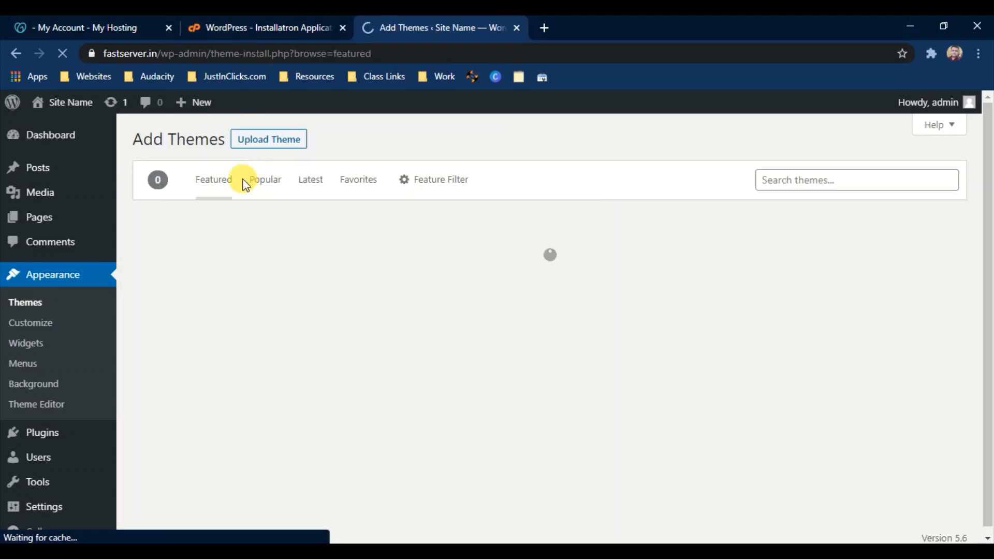
{"action": "left_click", "coordinate": [782, 177]}
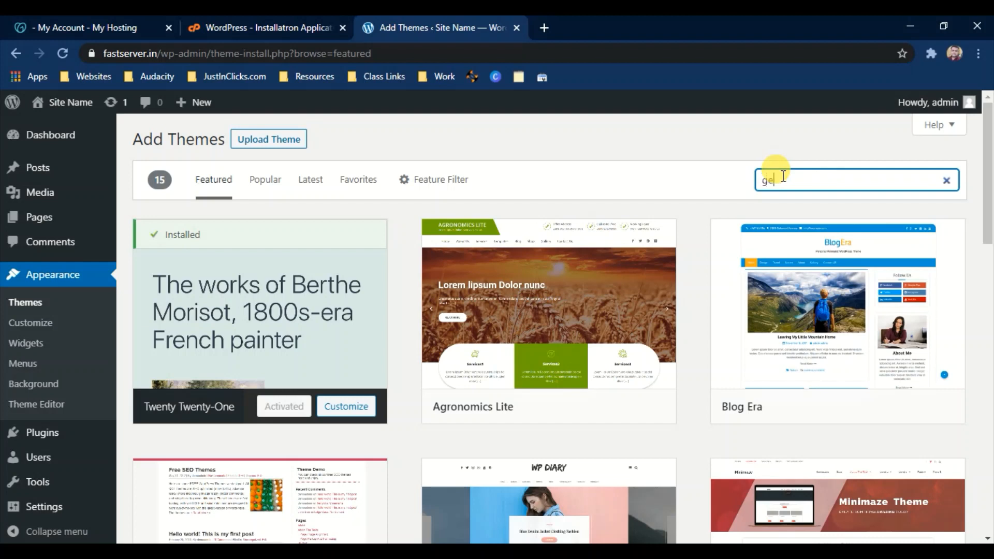
{"action": "type", "text": "generate"}
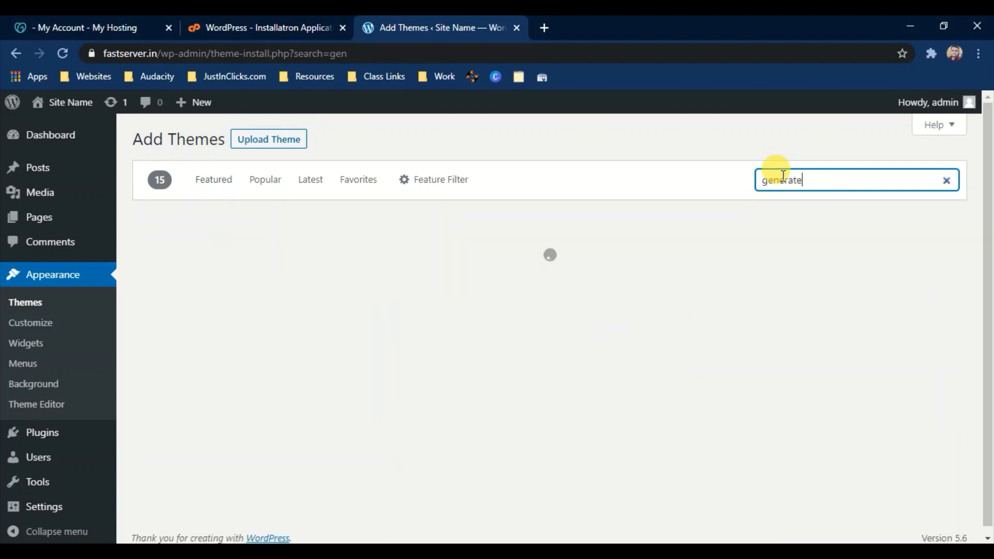
{"action": "type", "text": "press"}
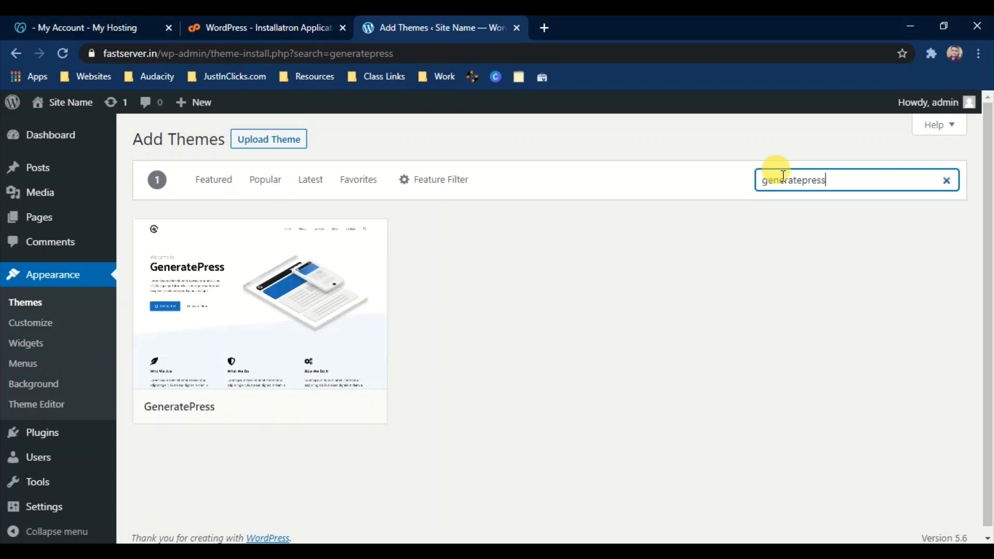
{"action": "mouse_move", "coordinate": [318, 346]}
{"action": "left_click", "coordinate": [301, 407]}
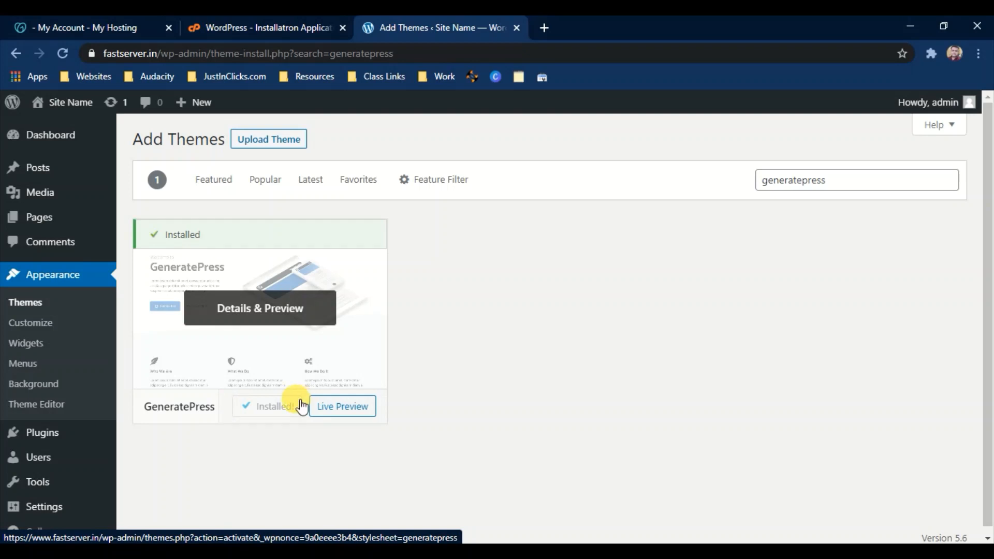
{"action": "left_click", "coordinate": [296, 413]}
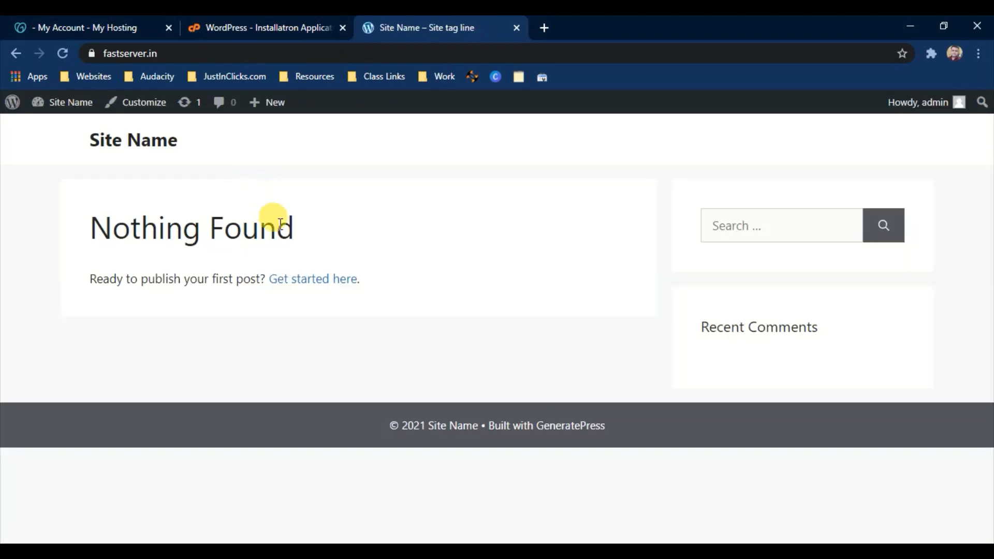
{"action": "mouse_move", "coordinate": [69, 111]}
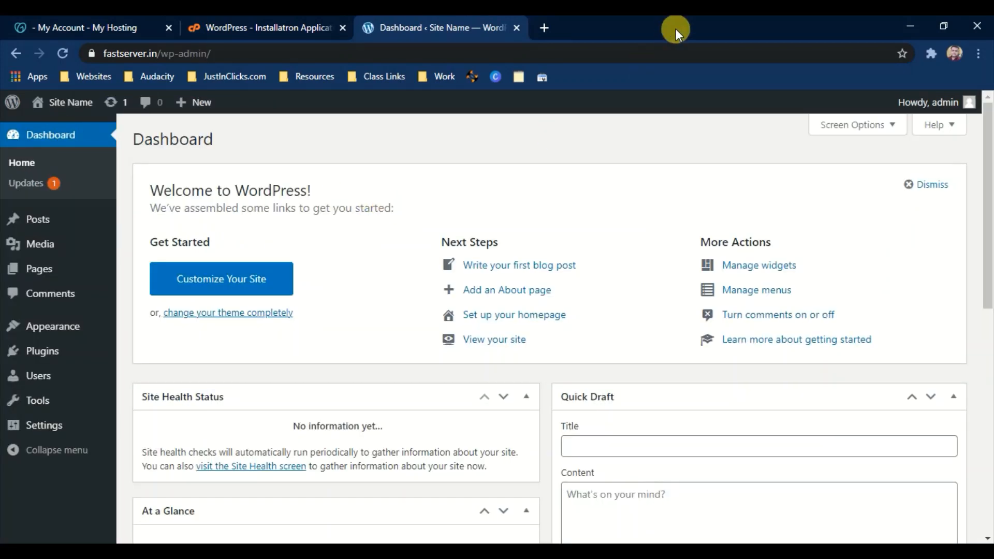
Open generatepress.com/premium in a new tab and review the premium modules and the Yearly and Lifetime plans.
{"action": "left_click", "coordinate": [539, 29]}
{"action": "type", "text": "gen"}
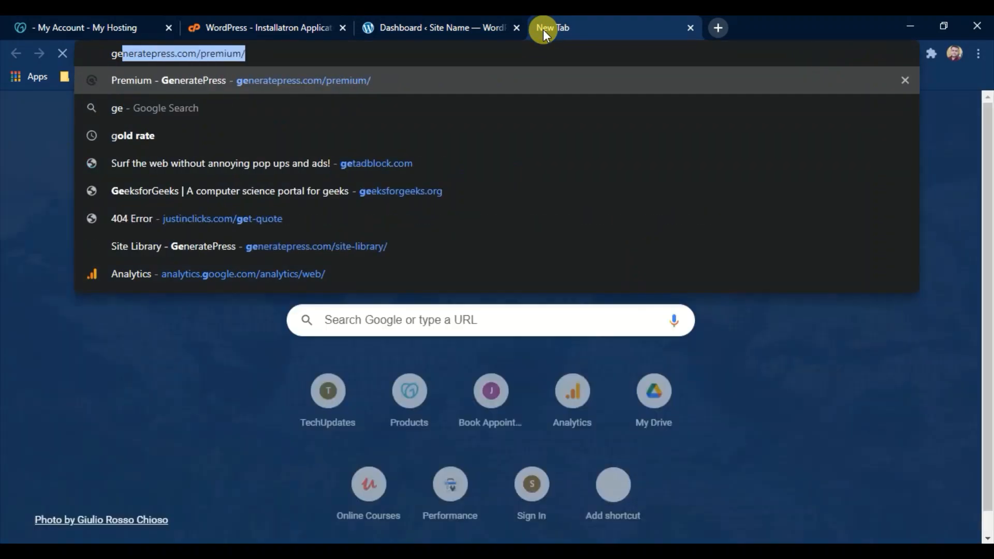
{"action": "type", "text": "era"}
{"action": "key", "text": "Return"}
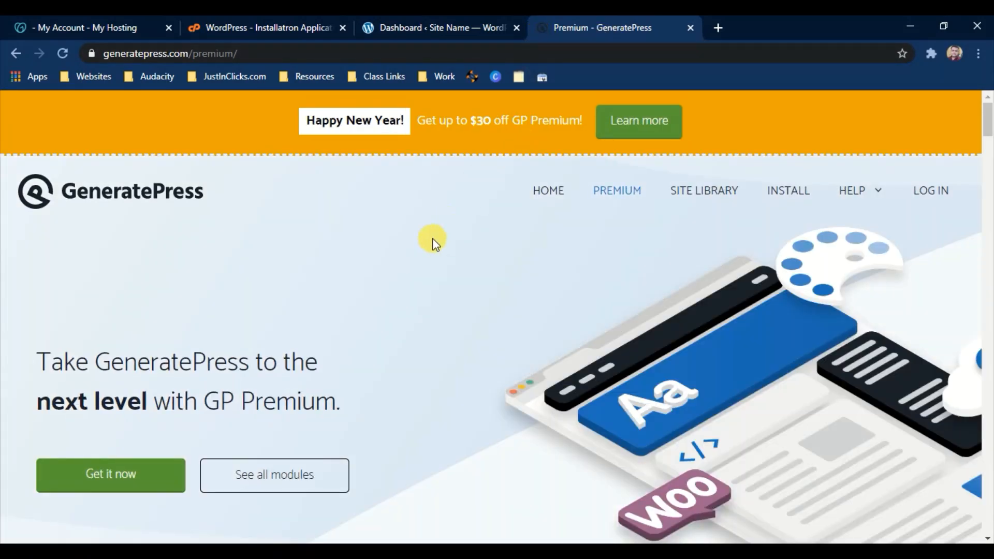
{"action": "scroll", "coordinate": [433, 238], "scroll_direction": "down", "scroll_amount": 10}
{"action": "scroll", "coordinate": [391, 268], "scroll_direction": "down", "scroll_amount": 6}
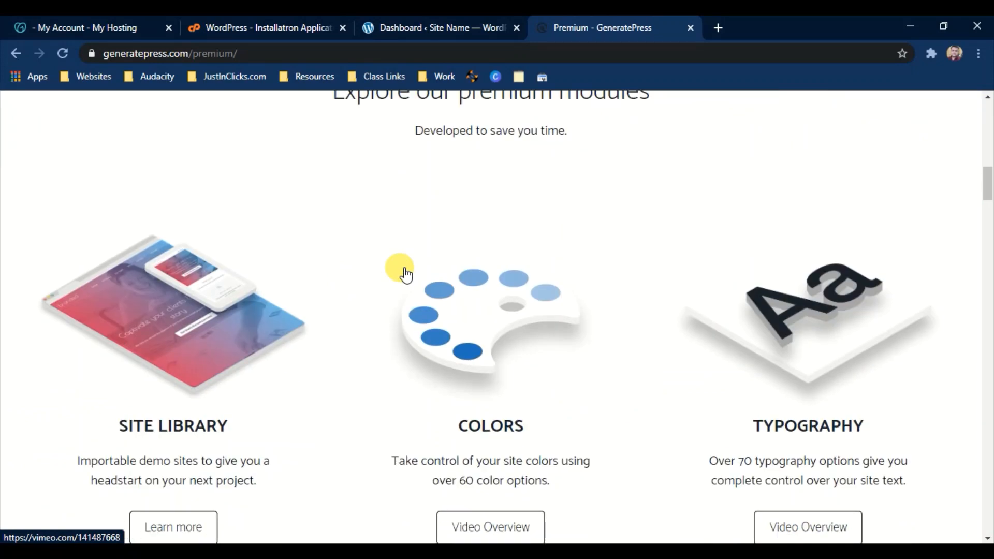
{"action": "scroll", "coordinate": [406, 273], "scroll_direction": "down", "scroll_amount": 15}
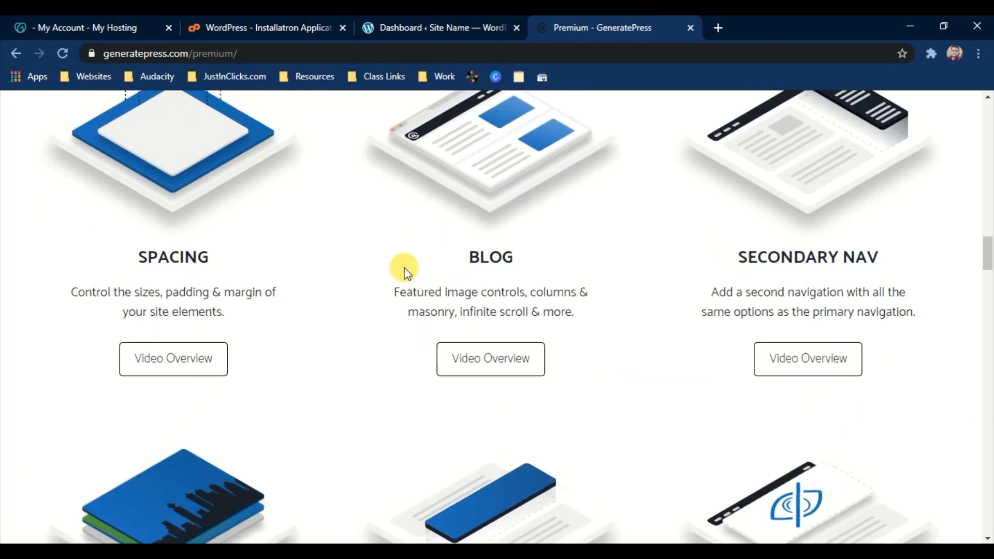
{"action": "scroll", "coordinate": [406, 273], "scroll_direction": "down", "scroll_amount": 15}
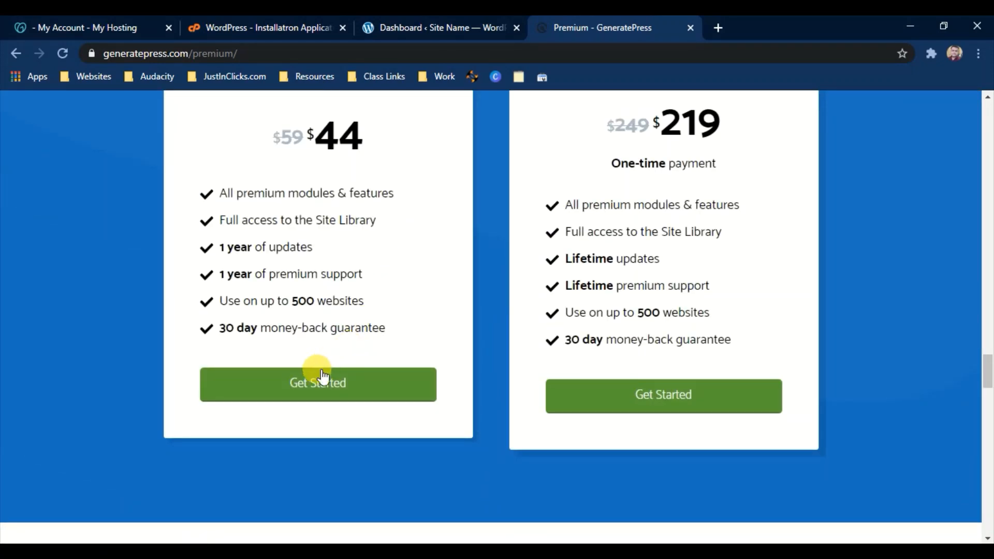
{"action": "scroll", "coordinate": [316, 308], "scroll_direction": "up", "scroll_amount": 8}
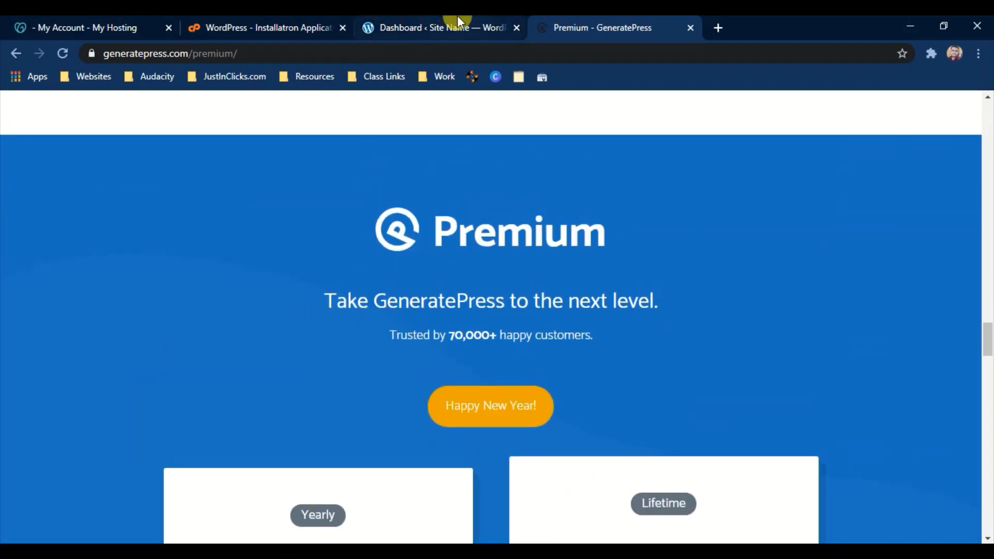
Return to the WordPress dashboard and update the Twenty Twenty-One theme from the available updates.
{"action": "left_click", "coordinate": [459, 17]}
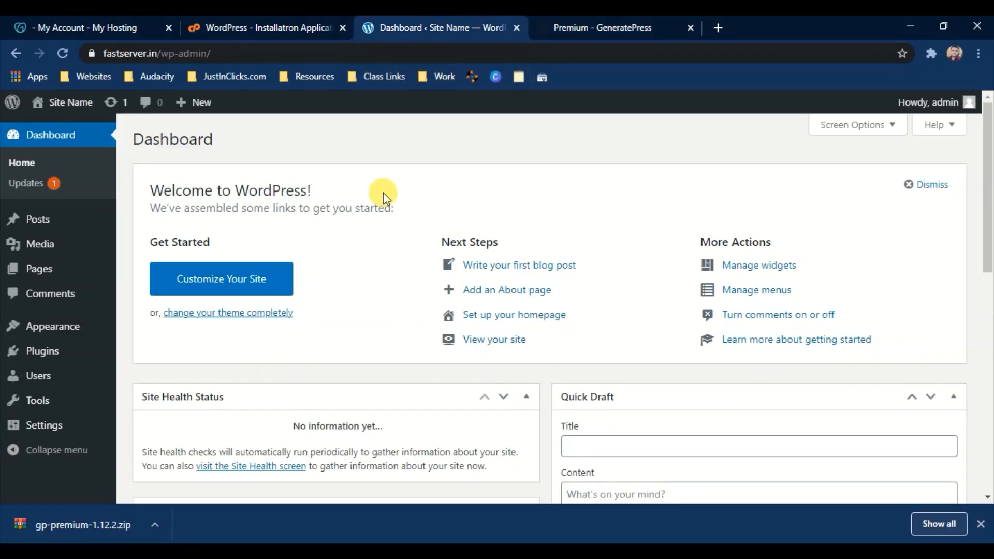
{"action": "left_click", "coordinate": [32, 184]}
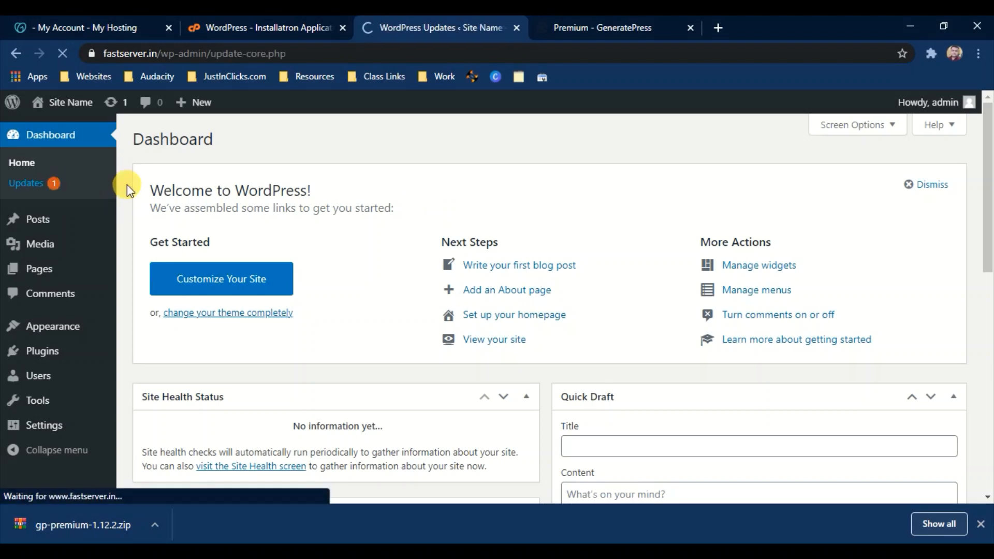
{"action": "scroll", "coordinate": [133, 231], "scroll_direction": "down", "scroll_amount": 1}
{"action": "scroll", "coordinate": [148, 251], "scroll_direction": "down", "scroll_amount": 7}
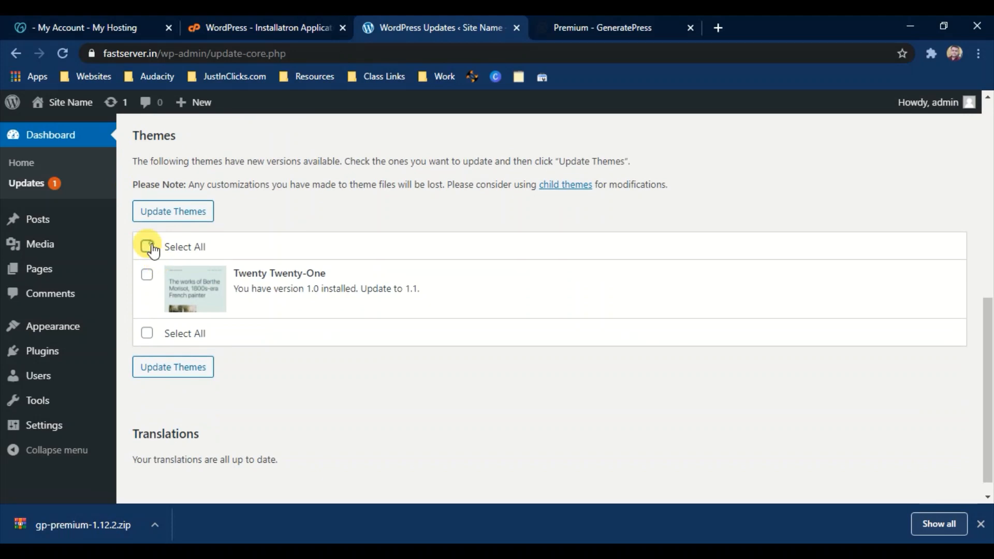
{"action": "left_click", "coordinate": [147, 247]}
{"action": "left_click", "coordinate": [174, 215]}
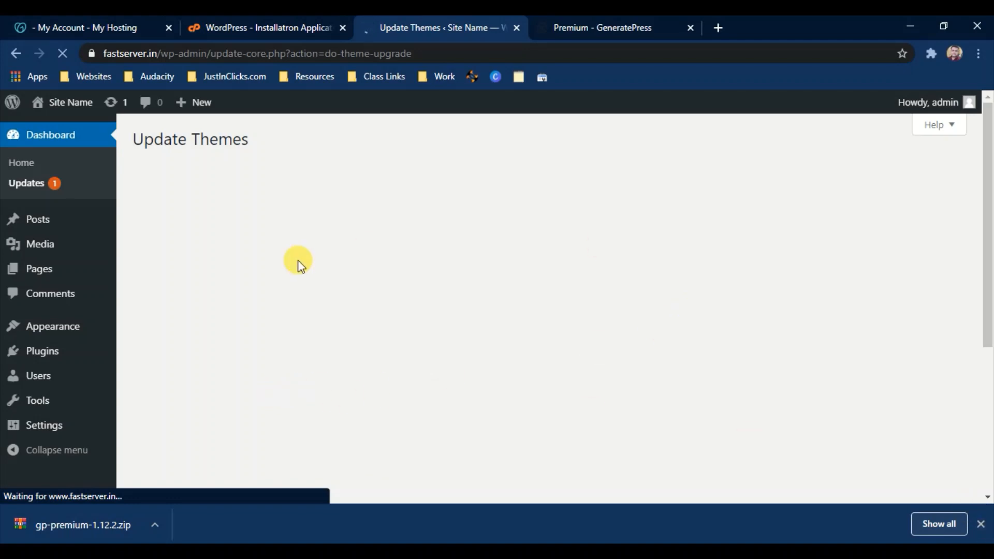
Upload gp-premium-1.12.2.zip from Downloads as a new plugin, then install and activate it.
{"action": "mouse_move", "coordinate": [41, 273]}
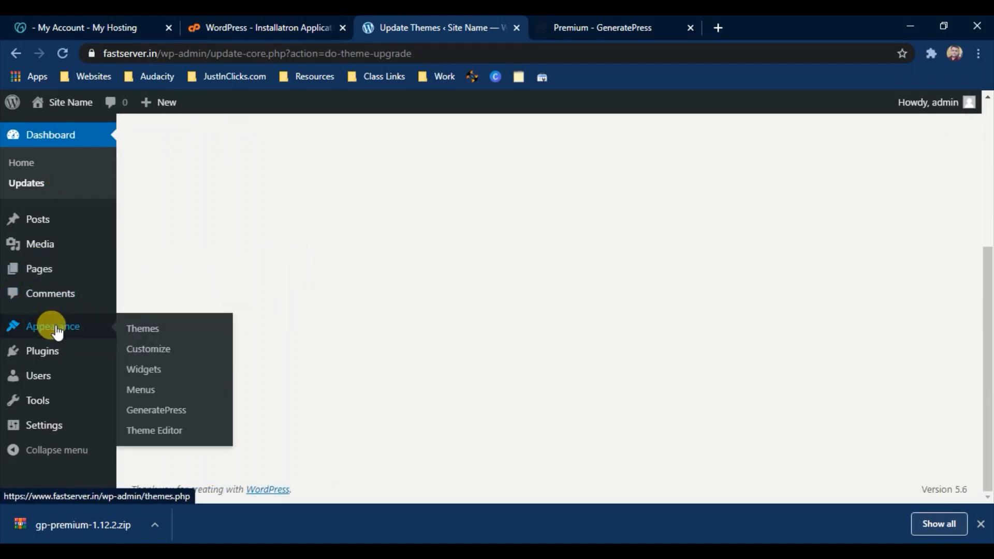
{"action": "mouse_move", "coordinate": [68, 247]}
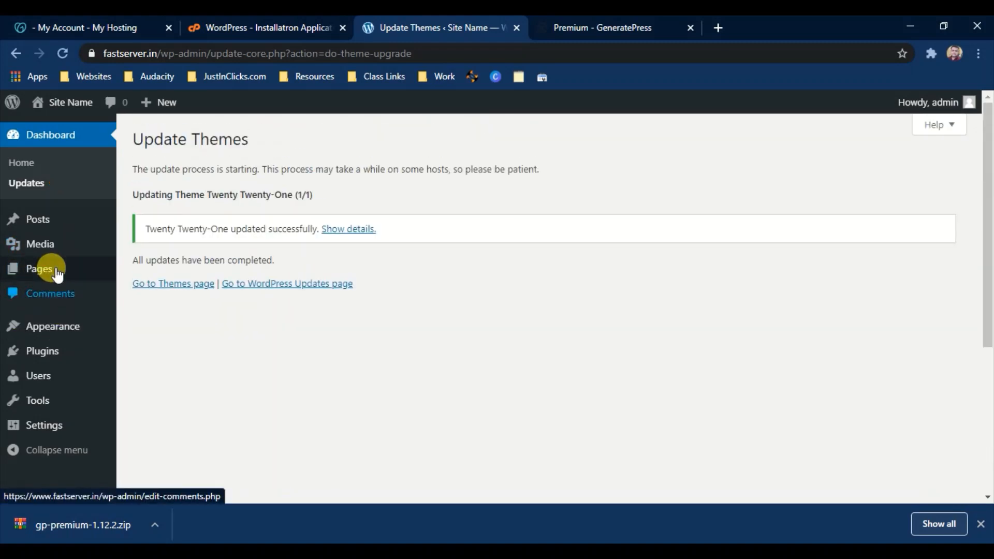
{"action": "mouse_move", "coordinate": [49, 349]}
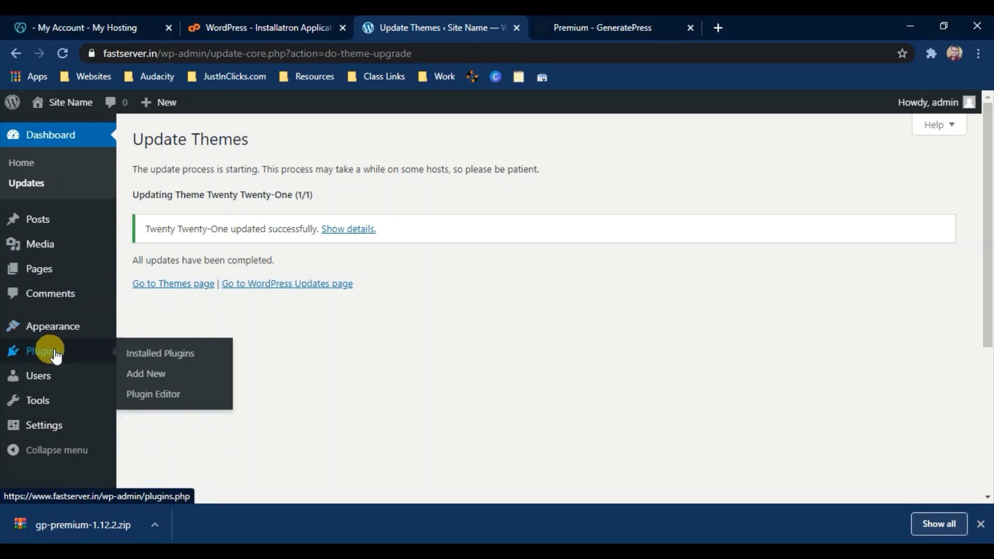
{"action": "left_click", "coordinate": [145, 373]}
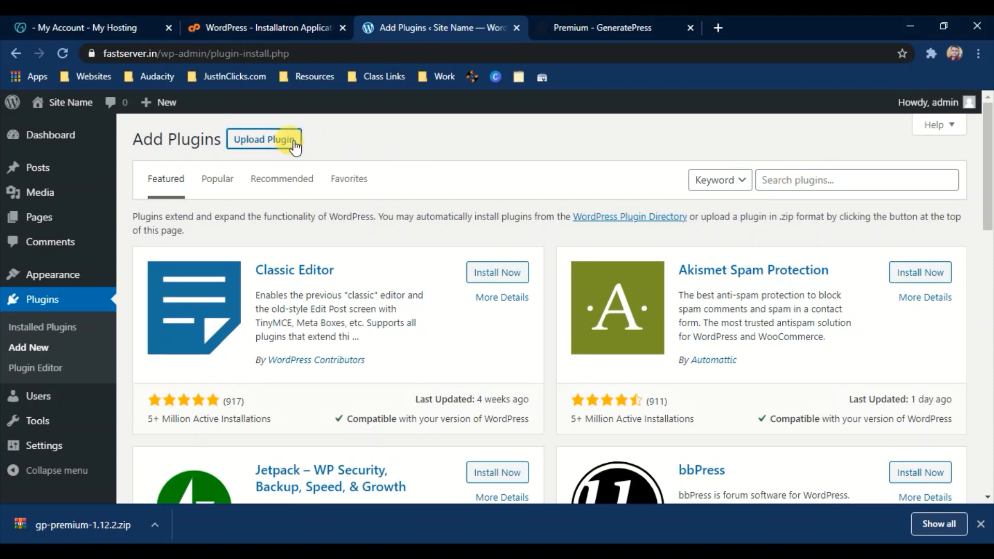
{"action": "left_click", "coordinate": [254, 139]}
{"action": "left_click", "coordinate": [443, 270]}
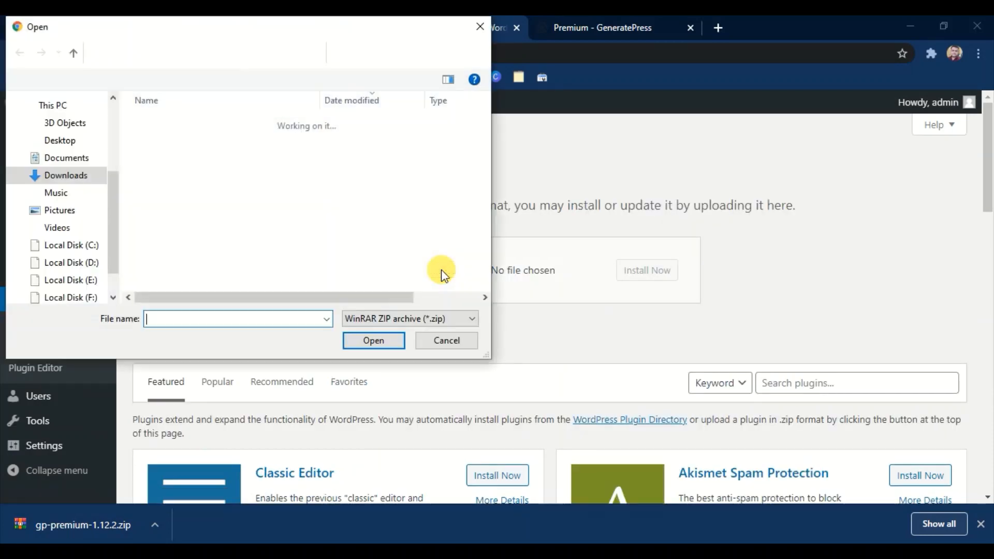
{"action": "left_click", "coordinate": [208, 144]}
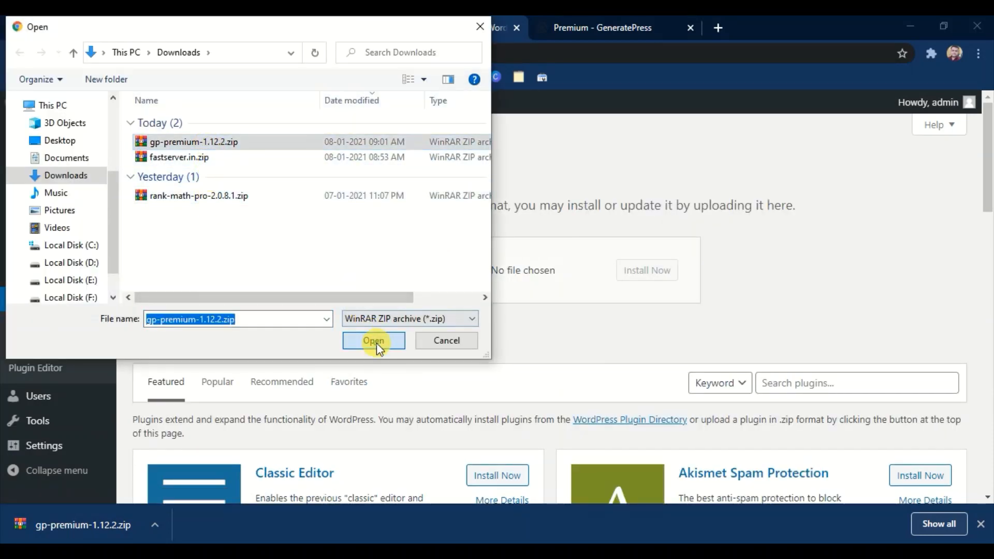
{"action": "left_click", "coordinate": [376, 342]}
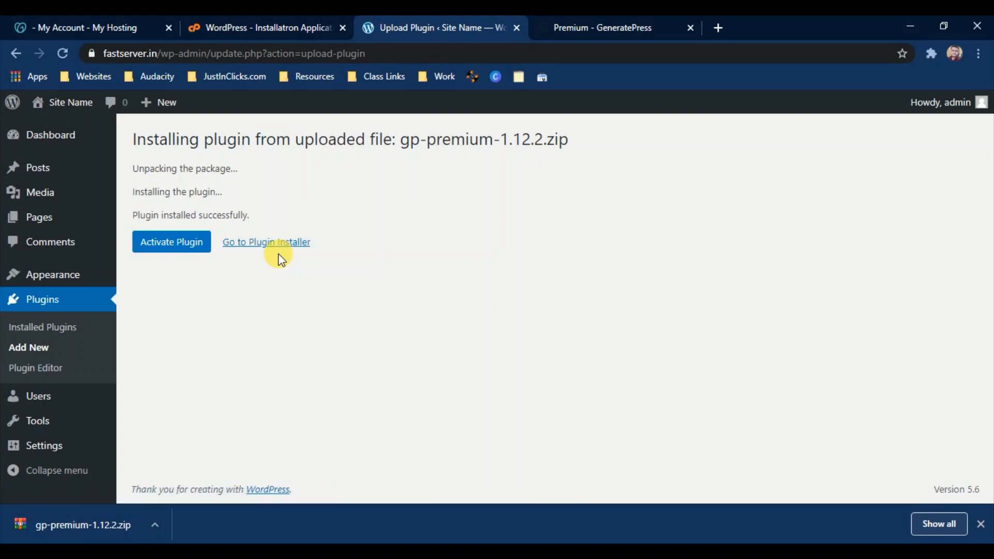
{"action": "left_click", "coordinate": [182, 243]}
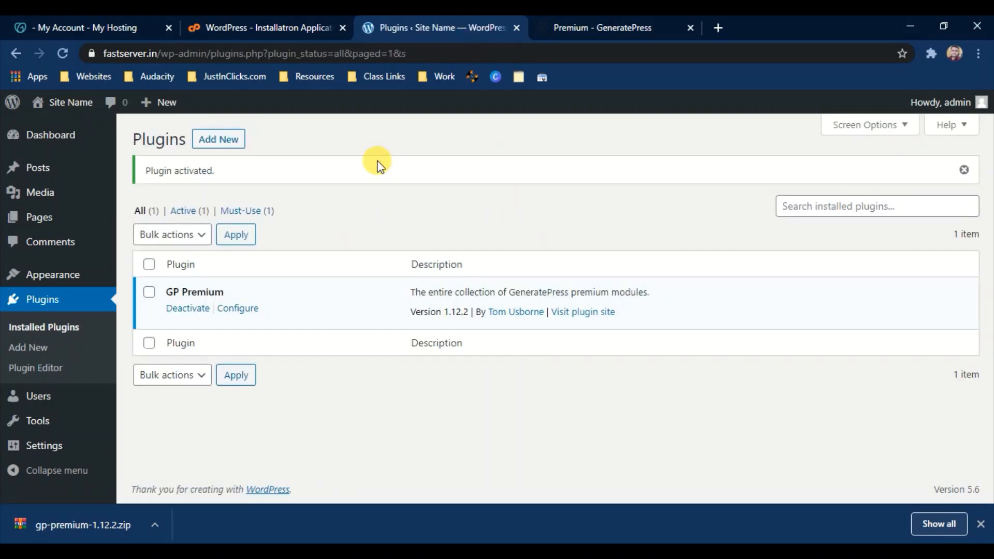
Open the GP Premium configuration, paste the license key into the Updates section and save it.
{"action": "left_click", "coordinate": [243, 308]}
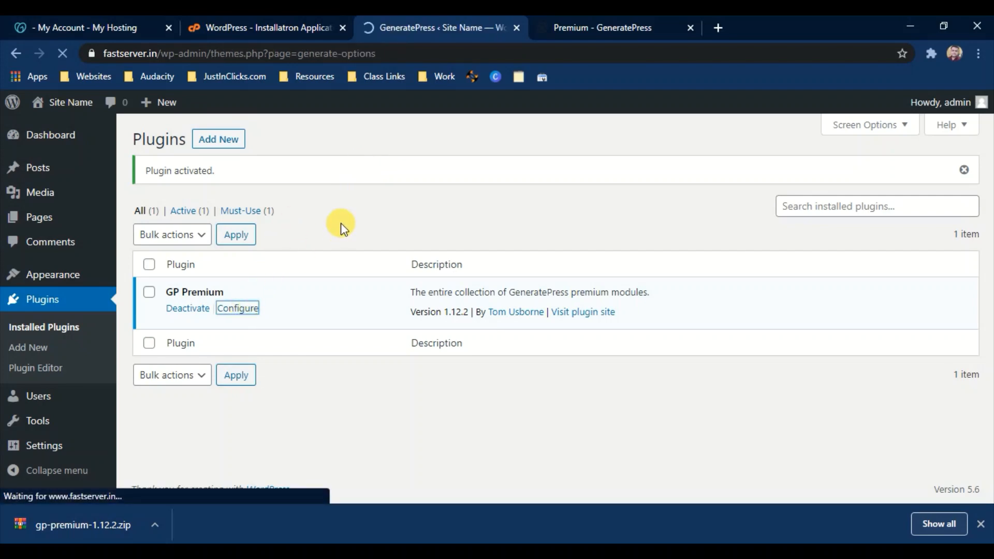
{"action": "scroll", "coordinate": [346, 203], "scroll_direction": "down", "scroll_amount": 8}
{"action": "scroll", "coordinate": [346, 204], "scroll_direction": "up", "scroll_amount": 3}
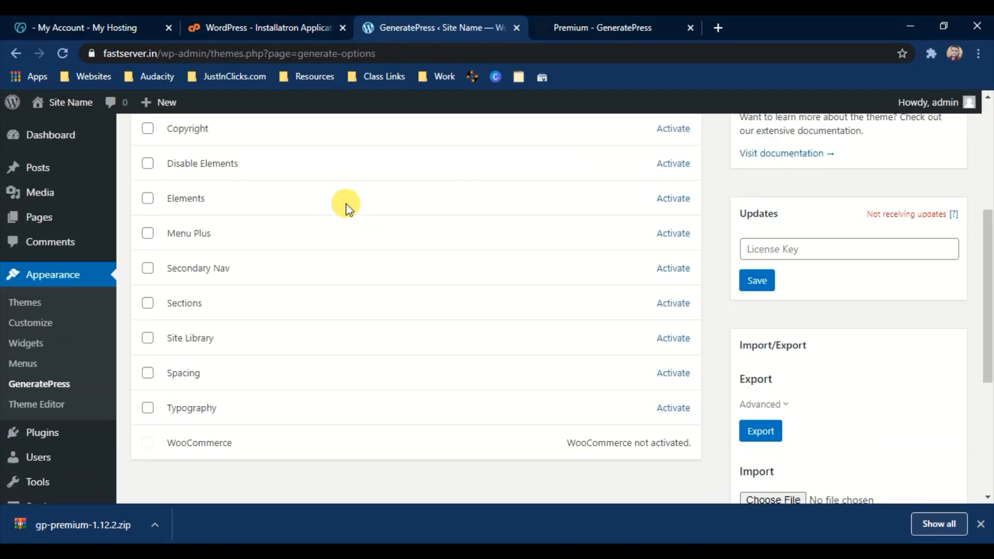
{"action": "scroll", "coordinate": [346, 204], "scroll_direction": "down", "scroll_amount": 2}
{"action": "left_click", "coordinate": [773, 213]}
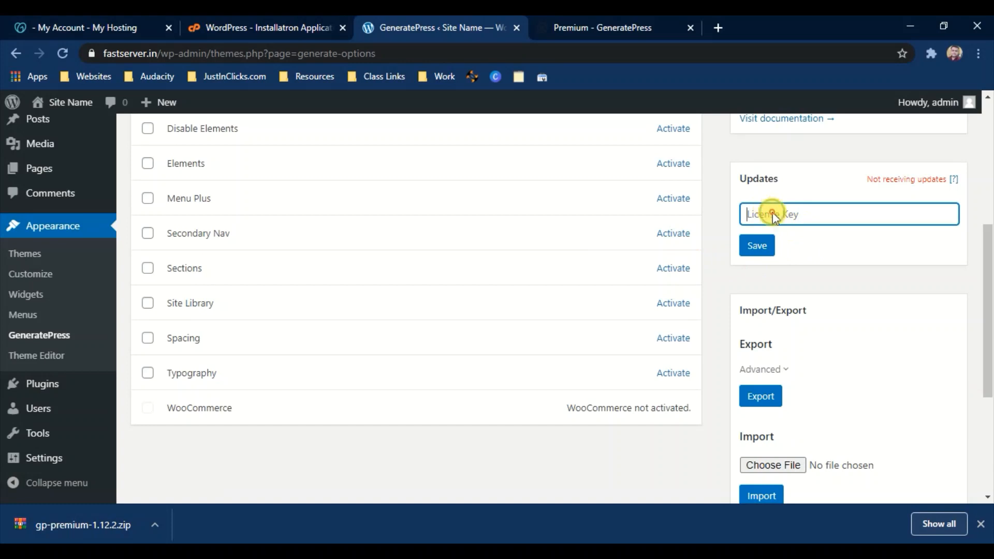
{"action": "right_click", "coordinate": [774, 213]}
{"action": "left_click", "coordinate": [818, 365]}
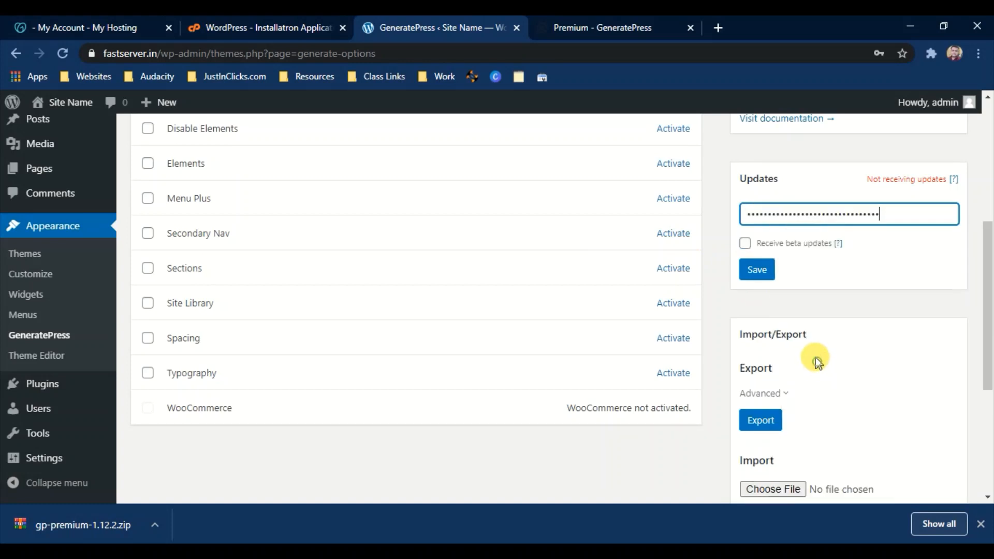
{"action": "left_click", "coordinate": [757, 271]}
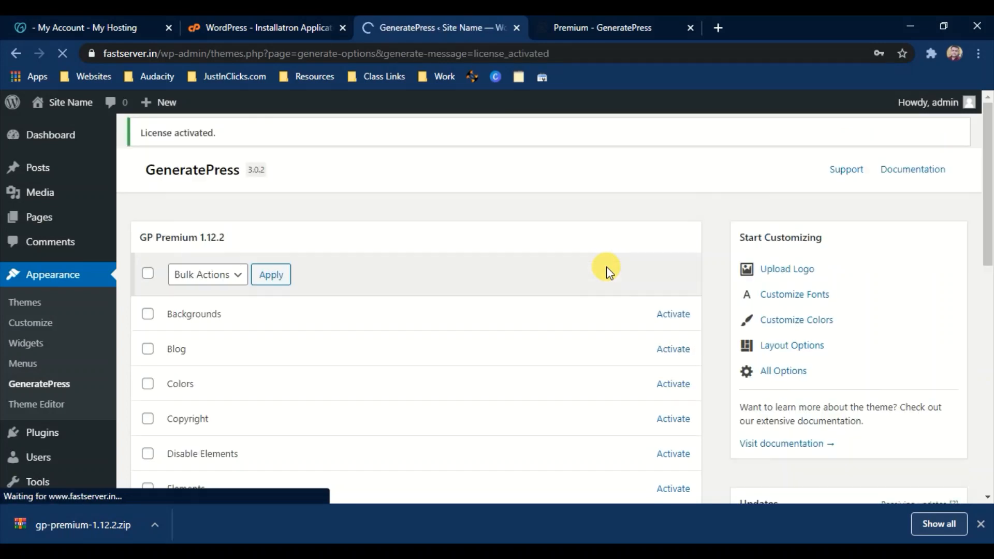
Select all GP Premium modules and activate them together with a bulk action.
{"action": "scroll", "coordinate": [607, 270], "scroll_direction": "down", "scroll_amount": 5}
{"action": "scroll", "coordinate": [607, 270], "scroll_direction": "up", "scroll_amount": 5}
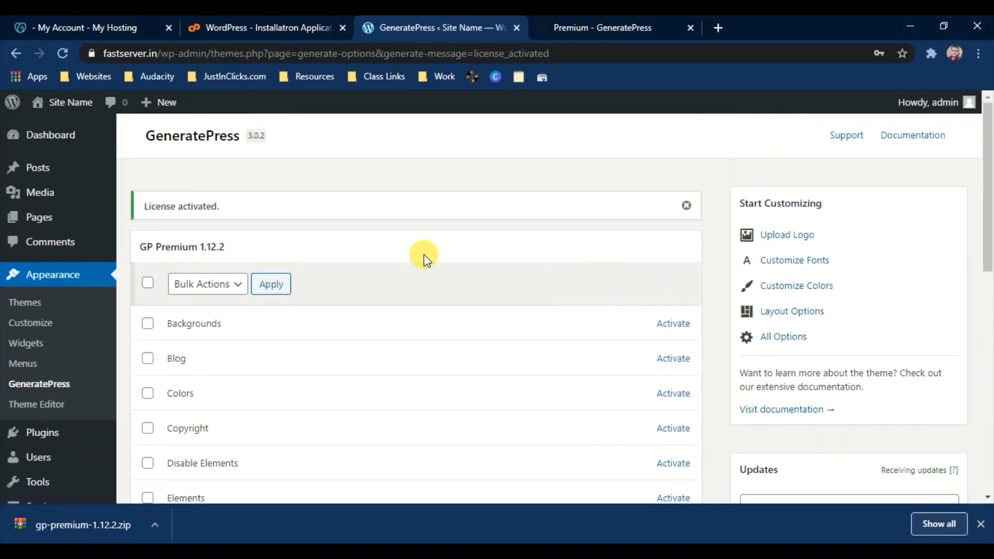
{"action": "left_click", "coordinate": [149, 286]}
{"action": "left_click", "coordinate": [215, 284]}
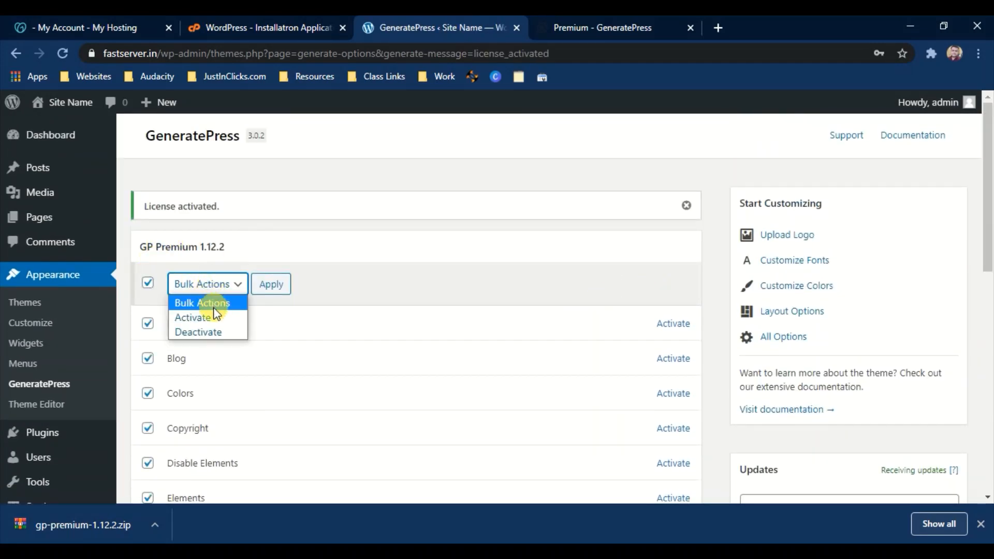
{"action": "left_click", "coordinate": [201, 317]}
{"action": "left_click", "coordinate": [270, 293]}
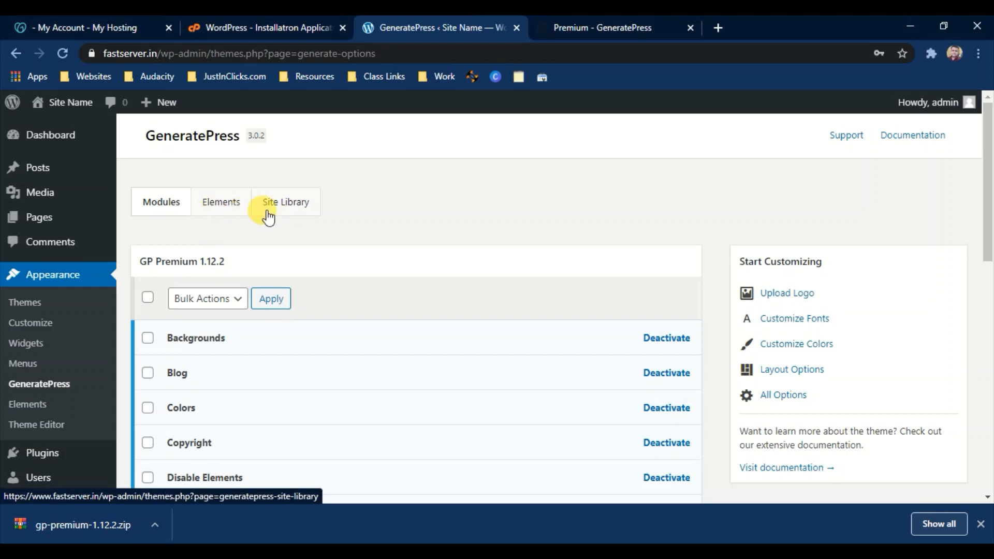
Open the GeneratePress Site Library and browse its full range of starter sites.
{"action": "left_click", "coordinate": [283, 213]}
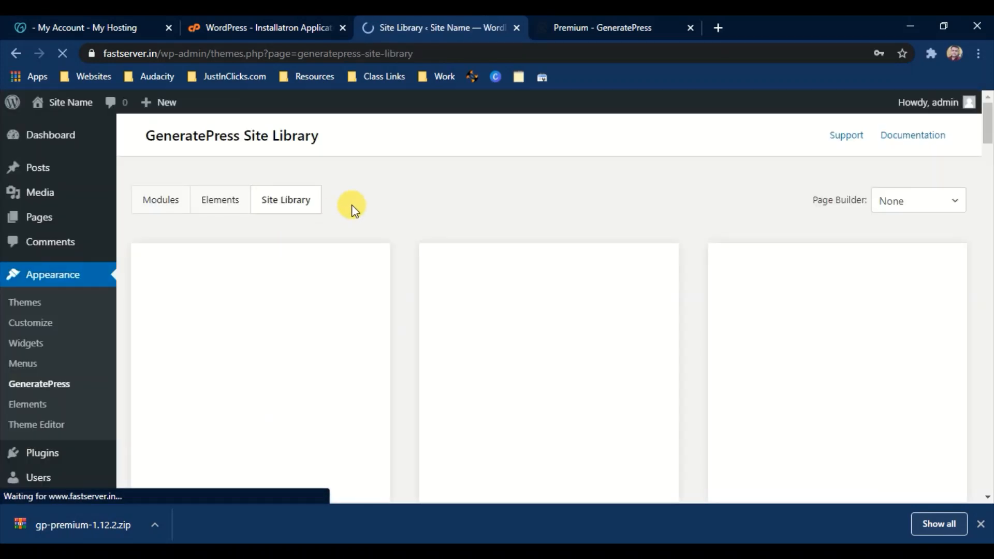
{"action": "scroll", "coordinate": [353, 204], "scroll_direction": "down", "scroll_amount": 3}
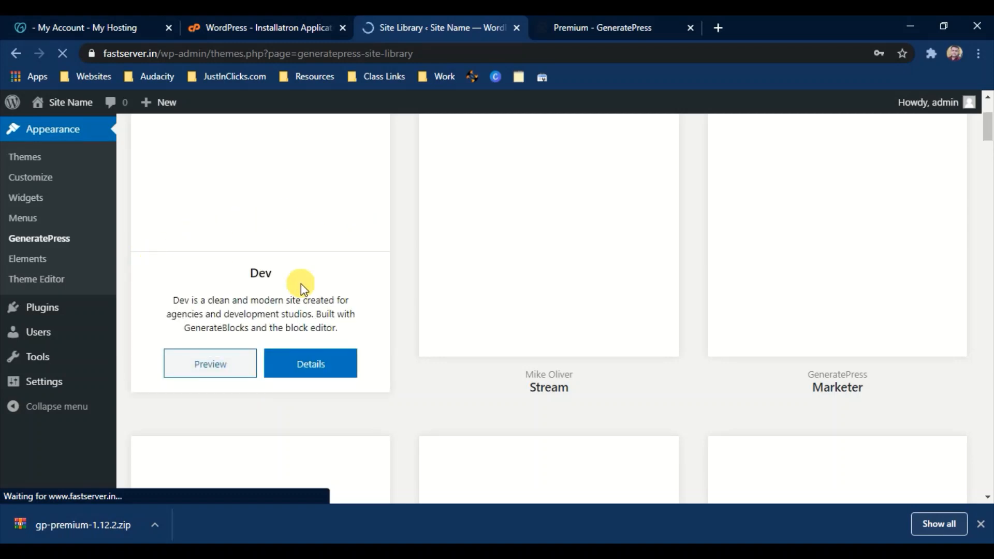
{"action": "scroll", "coordinate": [462, 284], "scroll_direction": "down", "scroll_amount": 6}
{"action": "scroll", "coordinate": [466, 284], "scroll_direction": "up", "scroll_amount": 9}
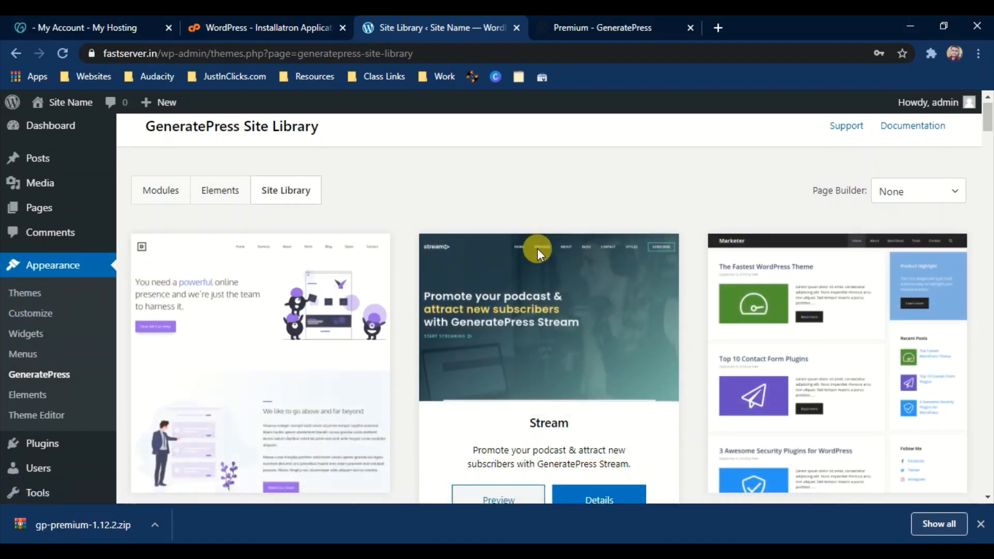
{"action": "scroll", "coordinate": [538, 248], "scroll_direction": "down", "scroll_amount": 1}
{"action": "scroll", "coordinate": [533, 248], "scroll_direction": "up", "scroll_amount": 1}
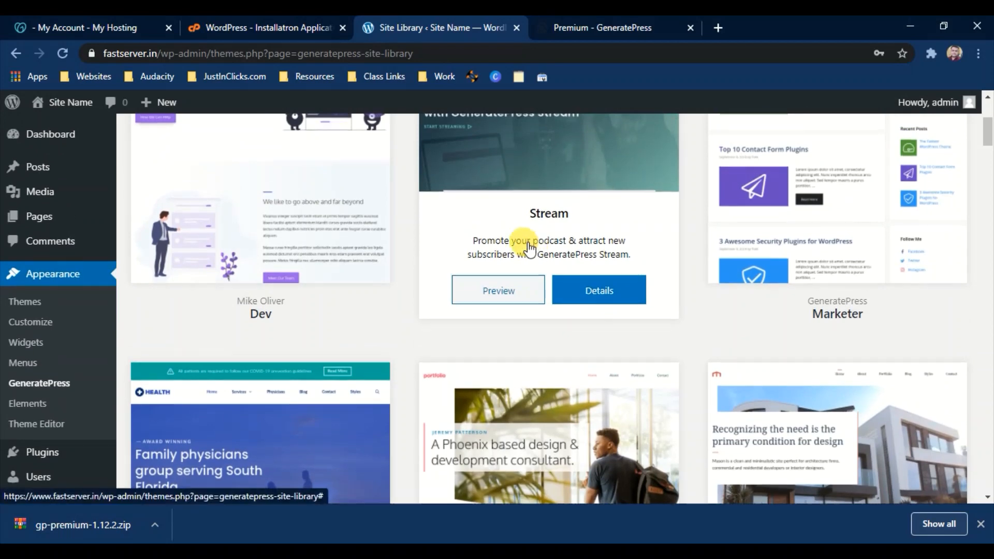
{"action": "scroll", "coordinate": [528, 244], "scroll_direction": "down", "scroll_amount": 8}
{"action": "scroll", "coordinate": [529, 244], "scroll_direction": "down", "scroll_amount": 4}
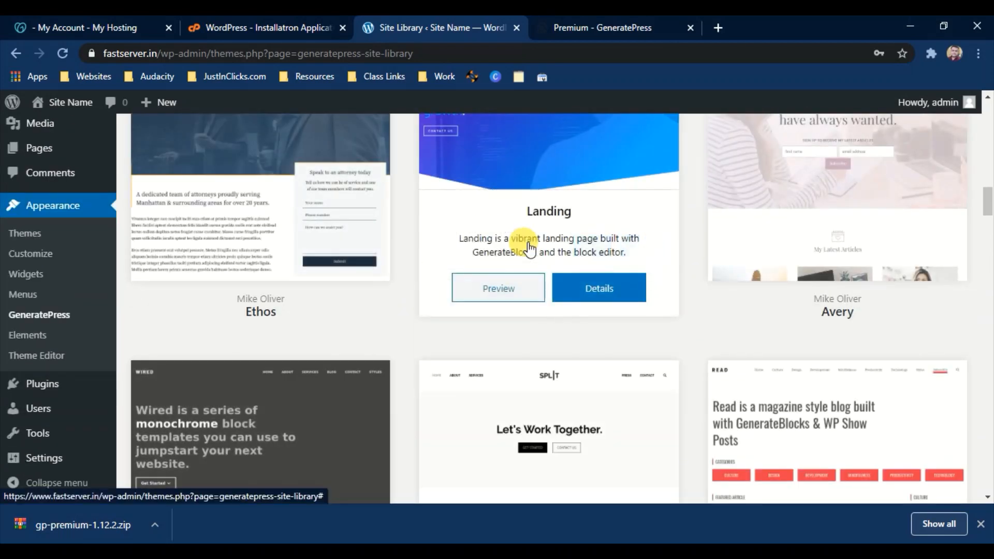
{"action": "scroll", "coordinate": [528, 244], "scroll_direction": "up", "scroll_amount": 5}
{"action": "scroll", "coordinate": [733, 253], "scroll_direction": "down", "scroll_amount": 12}
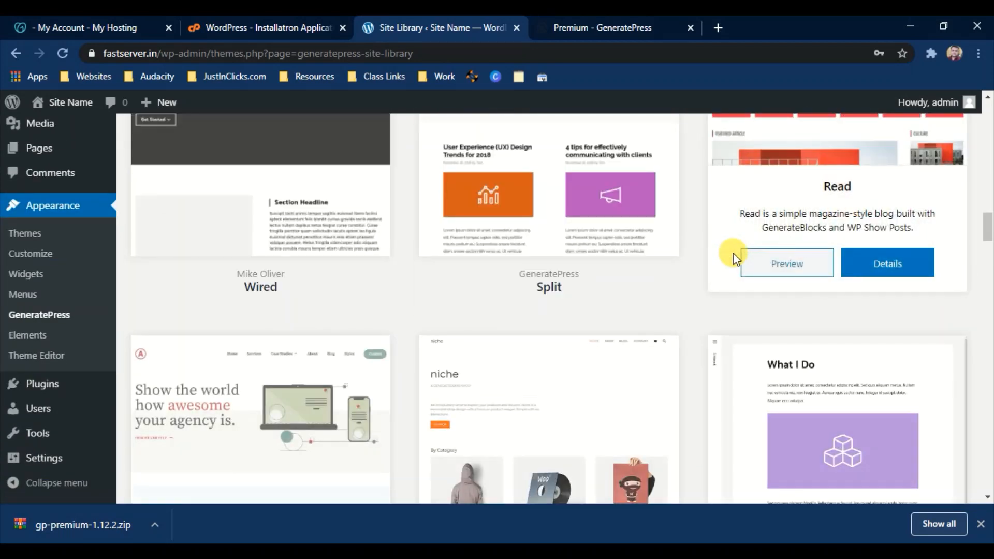
{"action": "scroll", "coordinate": [734, 253], "scroll_direction": "down", "scroll_amount": 12}
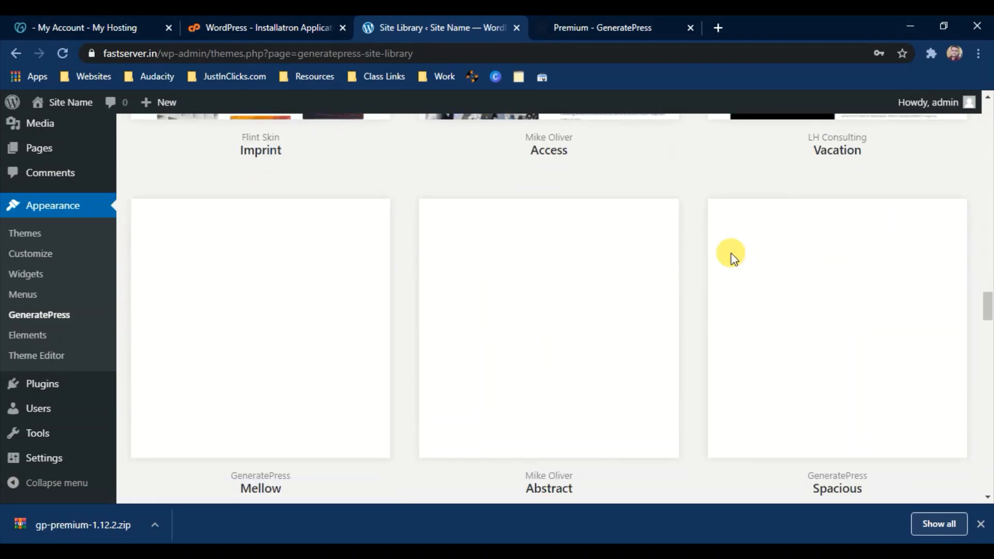
{"action": "scroll", "coordinate": [733, 255], "scroll_direction": "down", "scroll_amount": 5}
{"action": "scroll", "coordinate": [732, 253], "scroll_direction": "down", "scroll_amount": 4}
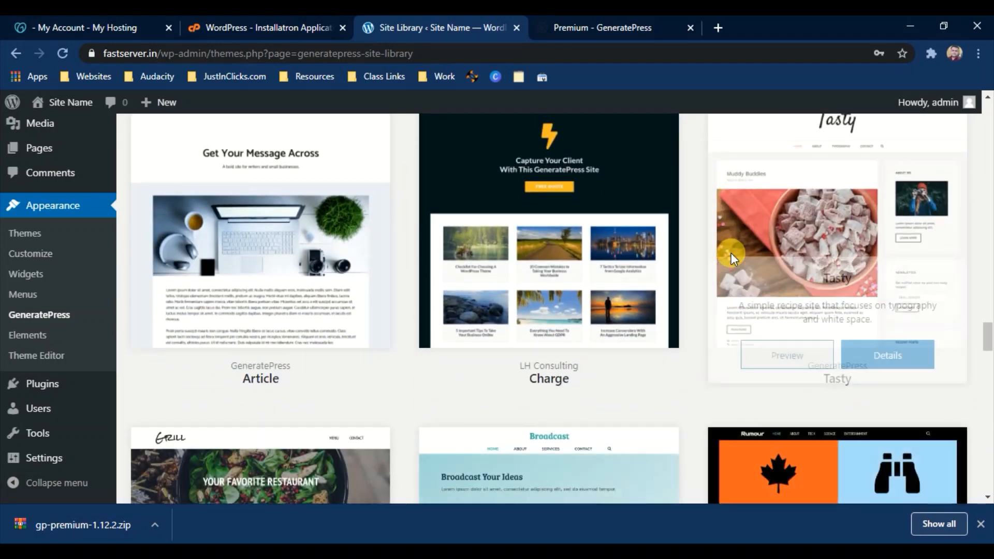
{"action": "scroll", "coordinate": [731, 254], "scroll_direction": "down", "scroll_amount": 9}
{"action": "scroll", "coordinate": [731, 254], "scroll_direction": "down", "scroll_amount": 12}
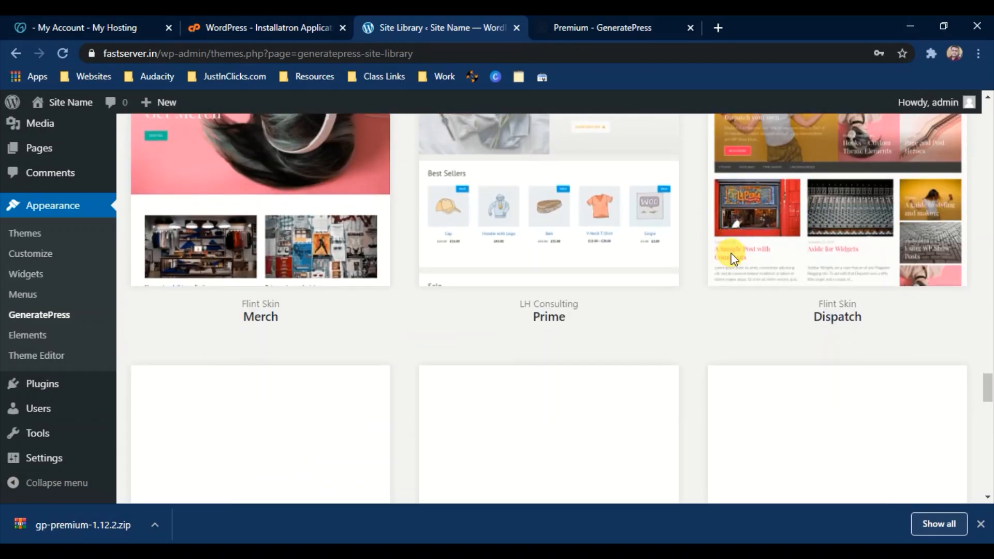
{"action": "scroll", "coordinate": [729, 252], "scroll_direction": "down", "scroll_amount": 13}
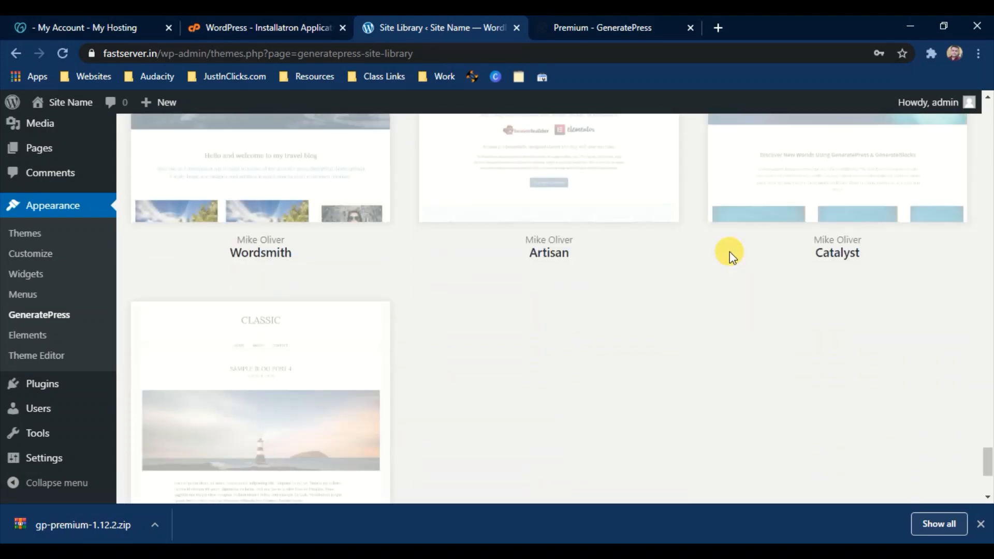
{"action": "scroll", "coordinate": [729, 252], "scroll_direction": "up", "scroll_amount": 4}
{"action": "scroll", "coordinate": [730, 252], "scroll_direction": "up", "scroll_amount": 4}
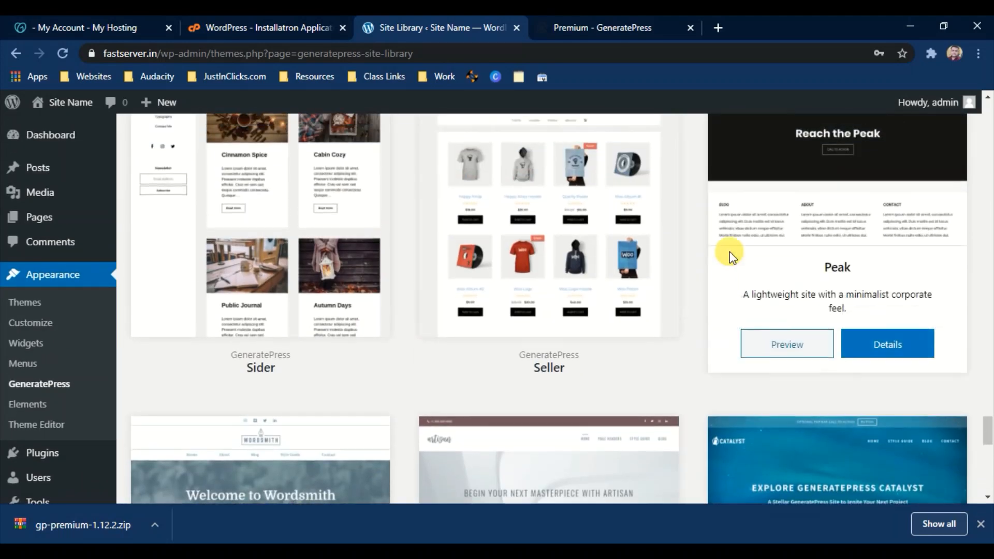
{"action": "scroll", "coordinate": [730, 252], "scroll_direction": "up", "scroll_amount": 4}
{"action": "scroll", "coordinate": [729, 252], "scroll_direction": "up", "scroll_amount": 20}
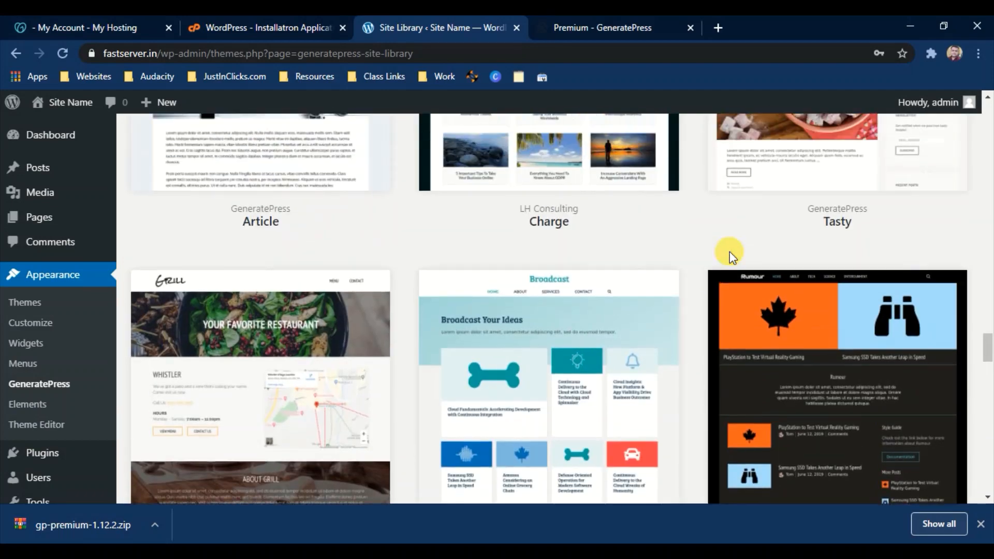
{"action": "scroll", "coordinate": [729, 252], "scroll_direction": "up", "scroll_amount": 18}
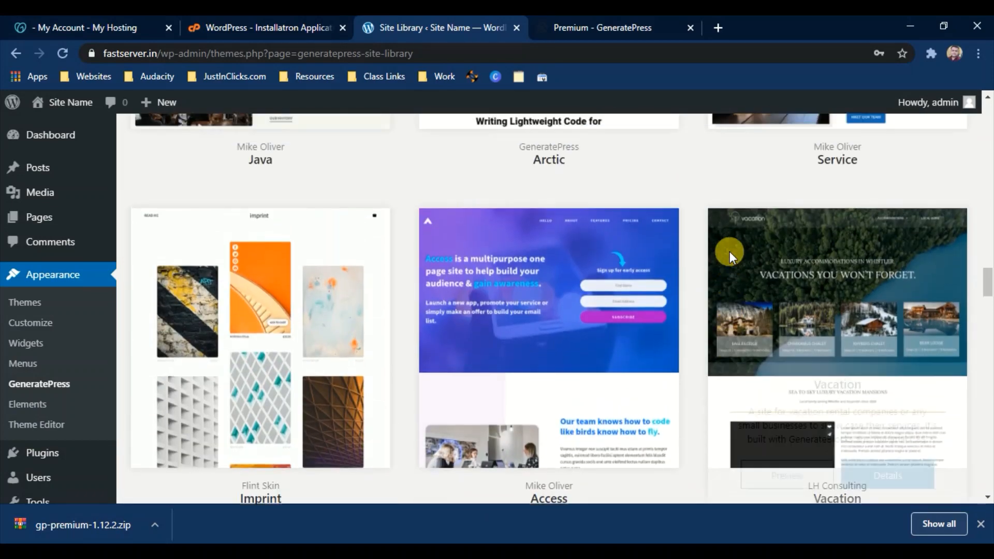
{"action": "scroll", "coordinate": [731, 254], "scroll_direction": "up", "scroll_amount": 20}
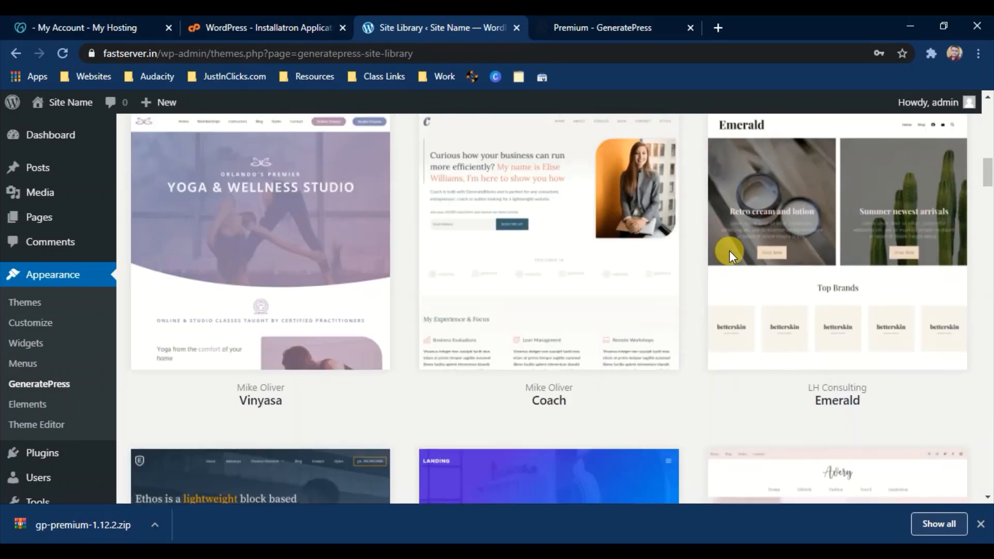
{"action": "scroll", "coordinate": [744, 251], "scroll_direction": "up", "scroll_amount": 4}
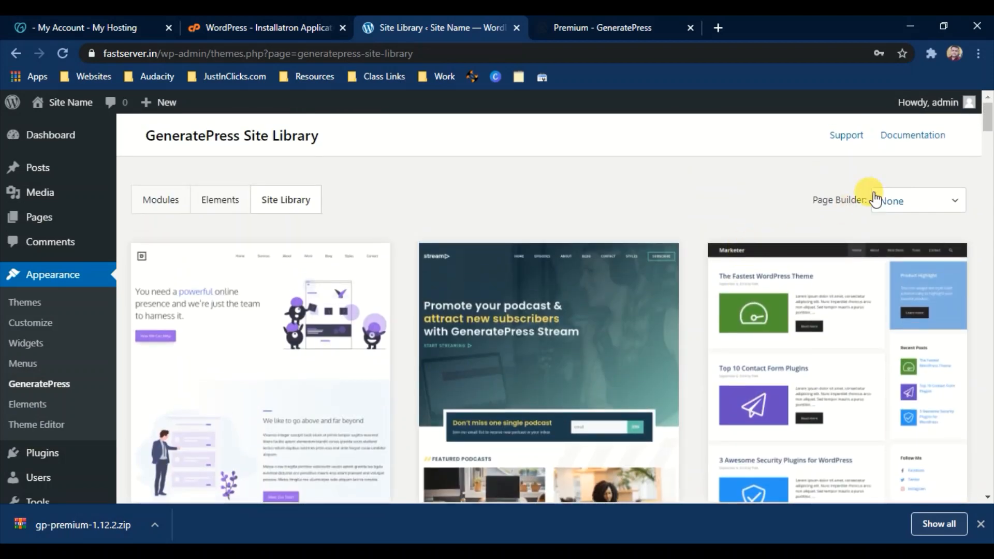
Filter the Site Library by the Elementor page builder and look through the matching starter sites.
{"action": "left_click", "coordinate": [885, 199]}
{"action": "left_click", "coordinate": [897, 233]}
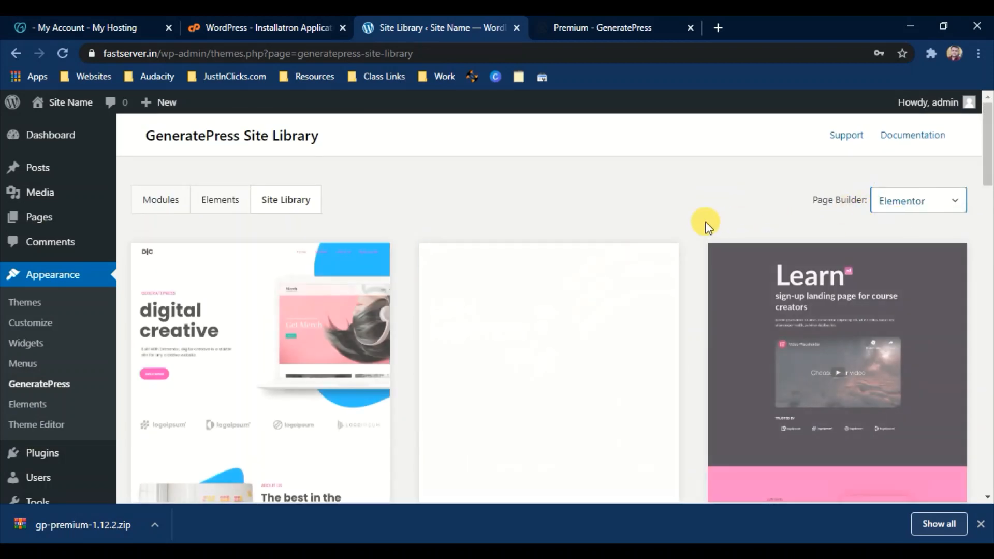
{"action": "scroll", "coordinate": [710, 223], "scroll_direction": "down", "scroll_amount": 4}
{"action": "scroll", "coordinate": [705, 222], "scroll_direction": "down", "scroll_amount": 10}
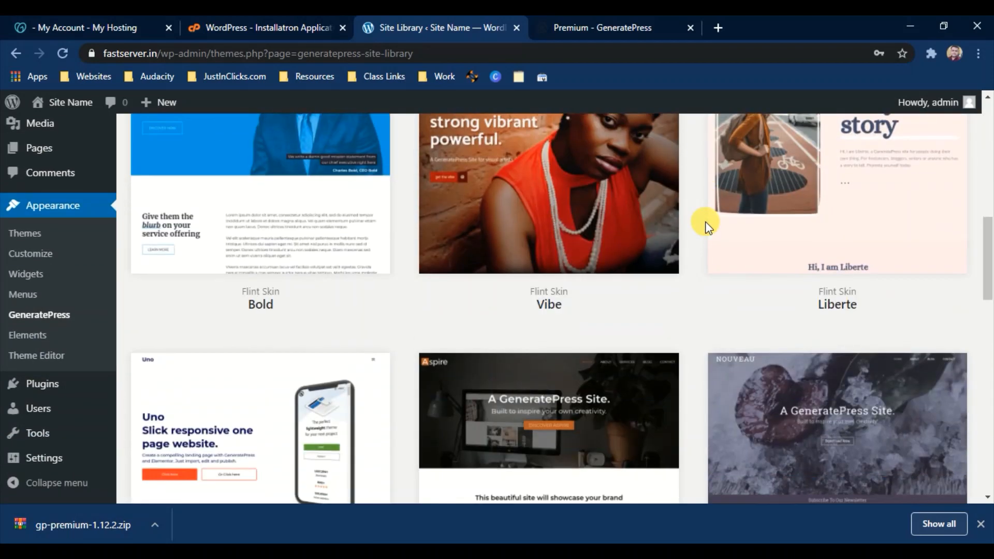
{"action": "scroll", "coordinate": [706, 223], "scroll_direction": "down", "scroll_amount": 8}
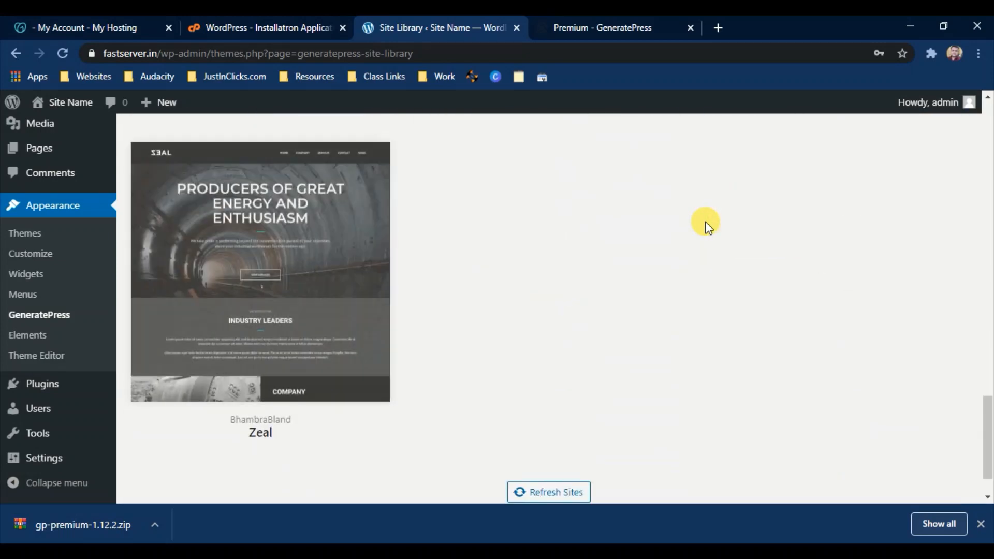
{"action": "scroll", "coordinate": [707, 223], "scroll_direction": "up", "scroll_amount": 15}
{"action": "scroll", "coordinate": [710, 222], "scroll_direction": "up", "scroll_amount": 4}
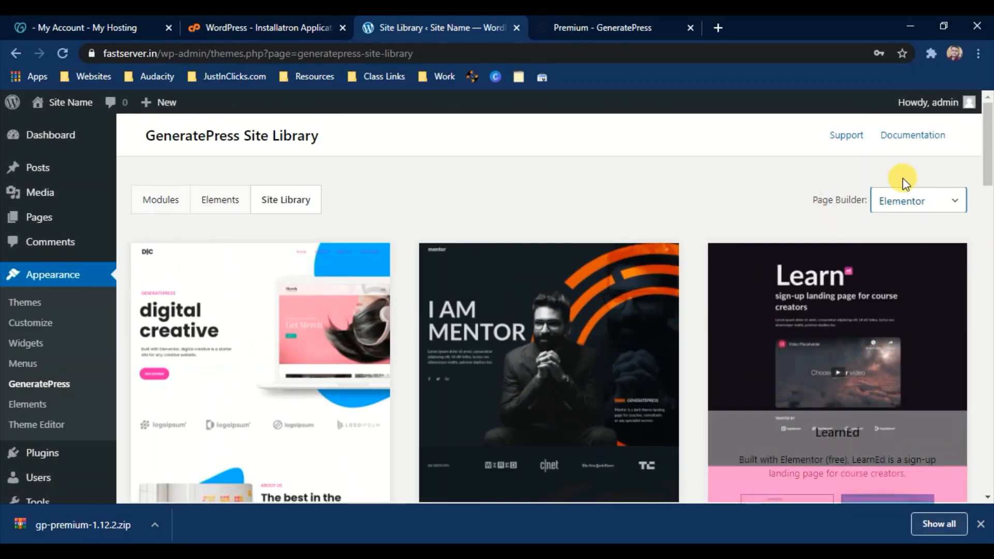
Switch the page builder filter to Beaver Builder and look through its starter sites.
{"action": "left_click", "coordinate": [911, 201]}
{"action": "left_click", "coordinate": [911, 250]}
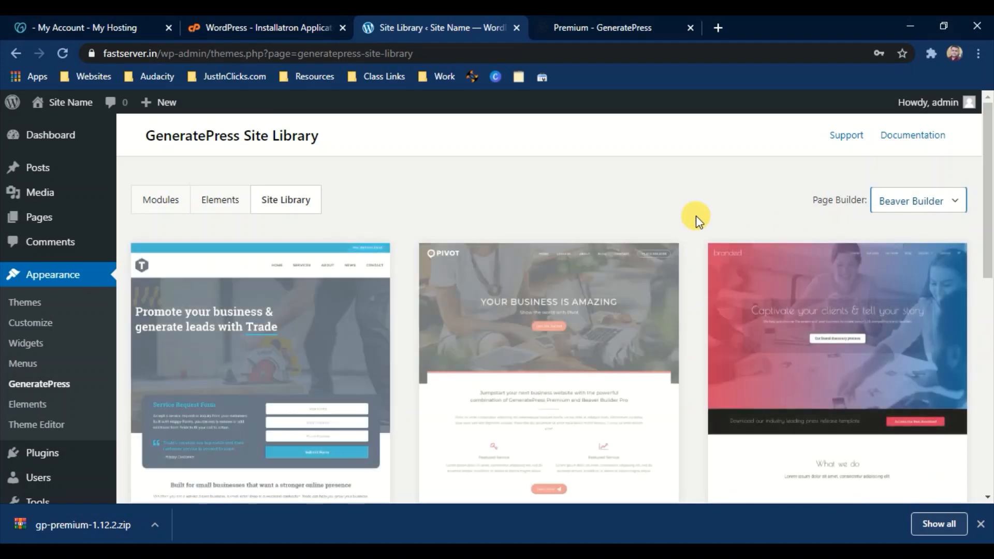
{"action": "scroll", "coordinate": [696, 218], "scroll_direction": "down", "scroll_amount": 10}
{"action": "scroll", "coordinate": [696, 215], "scroll_direction": "up", "scroll_amount": 10}
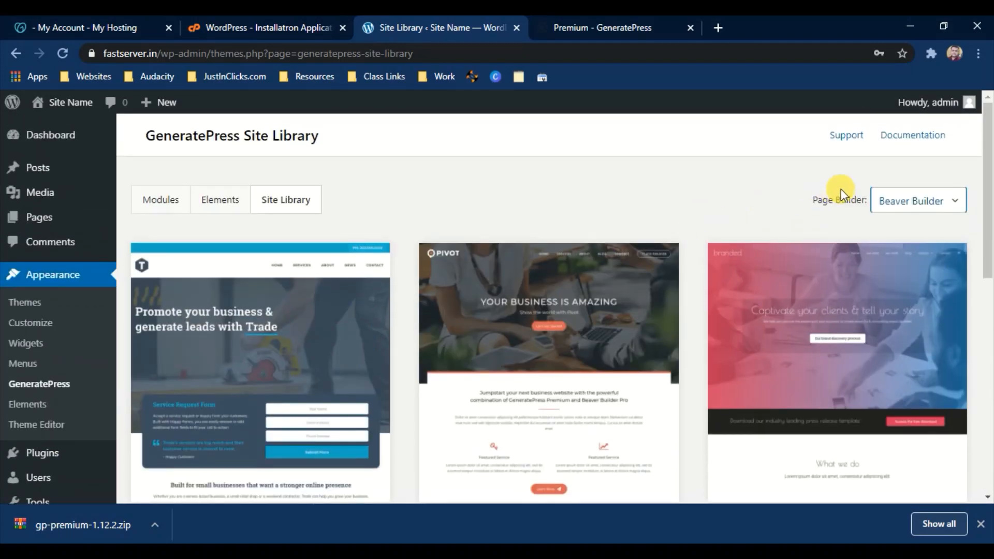
Reset the page builder filter to None and find the Marketer starter site.
{"action": "left_click", "coordinate": [887, 201]}
{"action": "left_click", "coordinate": [889, 221]}
{"action": "scroll", "coordinate": [735, 216], "scroll_direction": "down", "scroll_amount": 8}
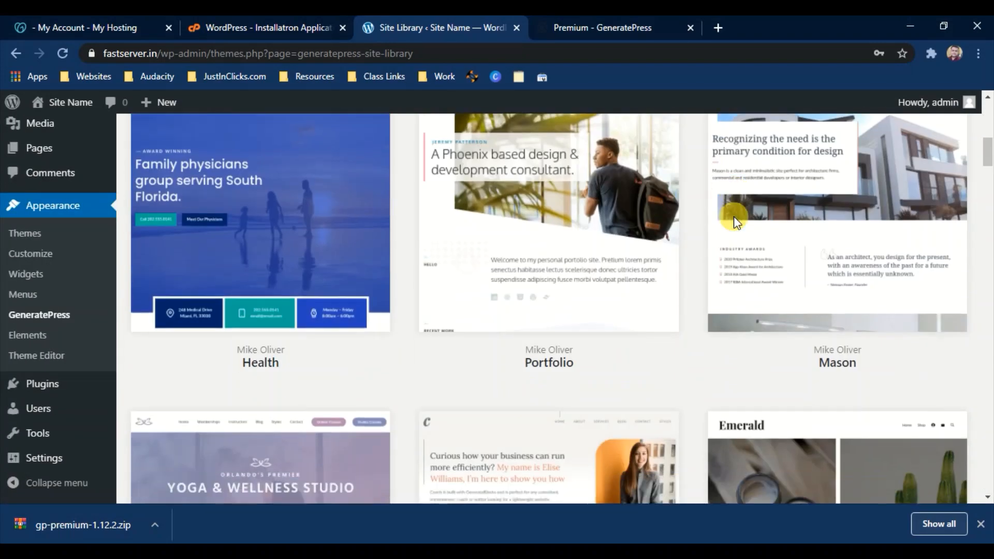
{"action": "scroll", "coordinate": [735, 217], "scroll_direction": "up", "scroll_amount": 4}
{"action": "scroll", "coordinate": [784, 207], "scroll_direction": "up", "scroll_amount": 3}
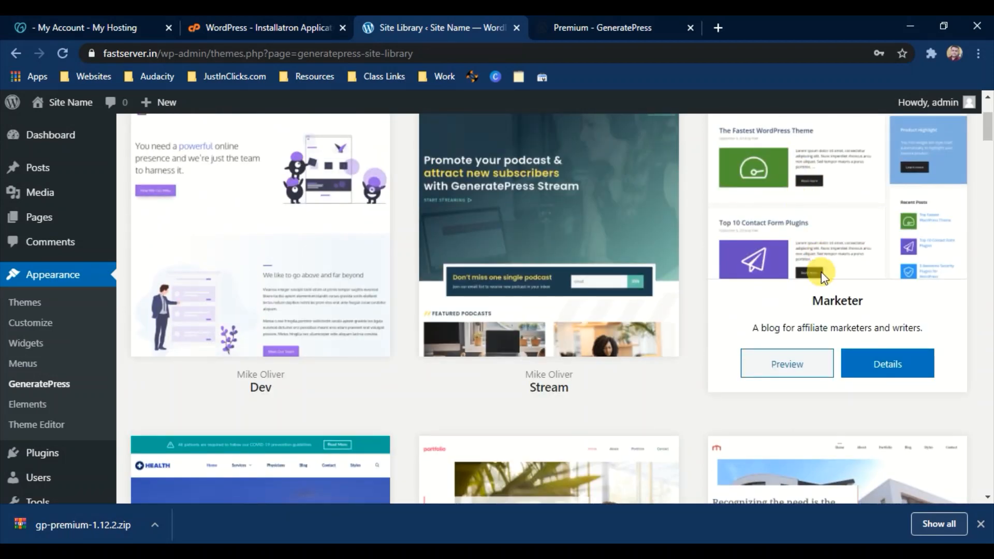
Preview the Marketer site, examine its post "The Fastest WordPress Theme", and close the preview.
{"action": "left_click", "coordinate": [814, 363]}
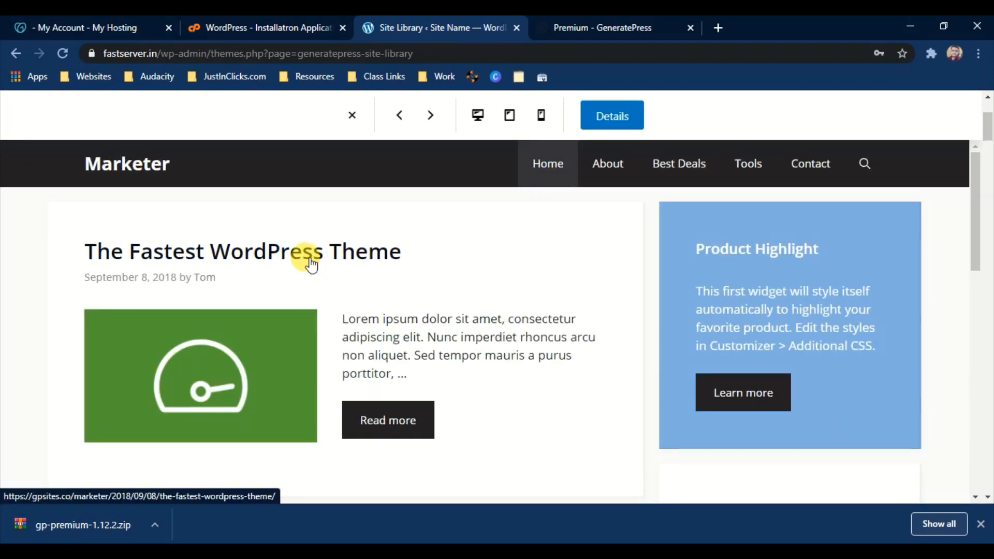
{"action": "left_click", "coordinate": [309, 260]}
{"action": "scroll", "coordinate": [312, 278], "scroll_direction": "down", "scroll_amount": 15}
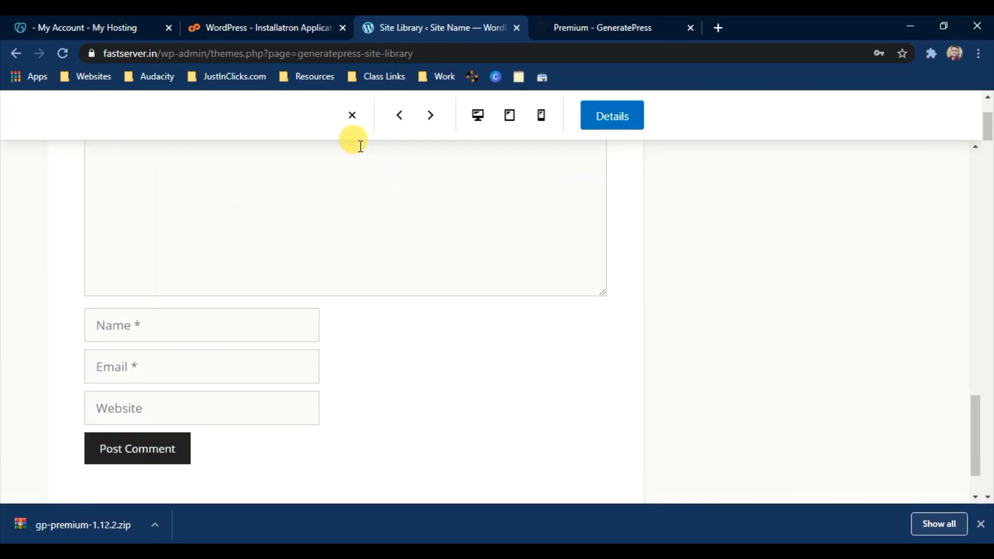
{"action": "left_click", "coordinate": [352, 118]}
Open the Marketer site's details, import its theme options, accept the content notice and import the demo content.
{"action": "mouse_move", "coordinate": [826, 337]}
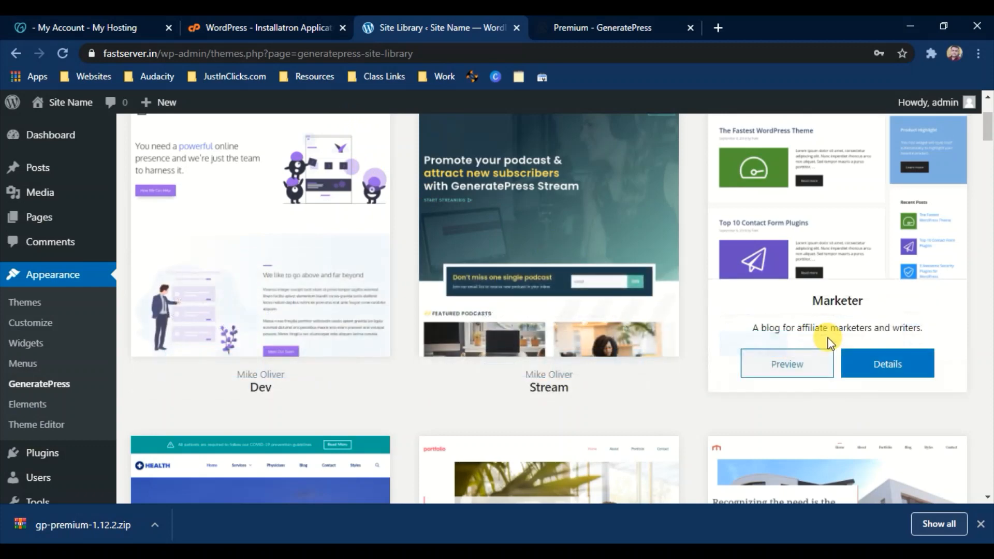
{"action": "left_click", "coordinate": [873, 369]}
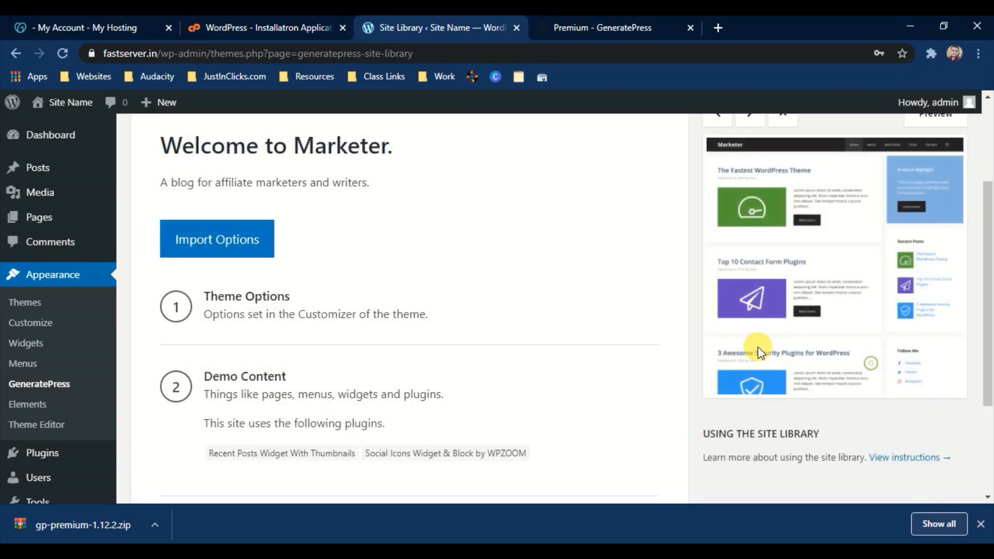
{"action": "left_click", "coordinate": [229, 251]}
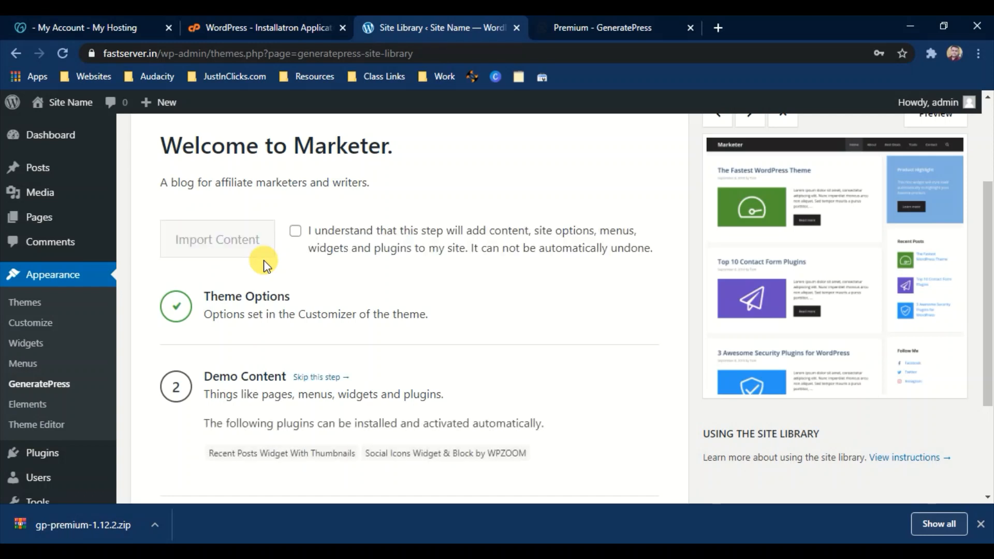
{"action": "left_click", "coordinate": [297, 232]}
{"action": "left_click", "coordinate": [241, 237]}
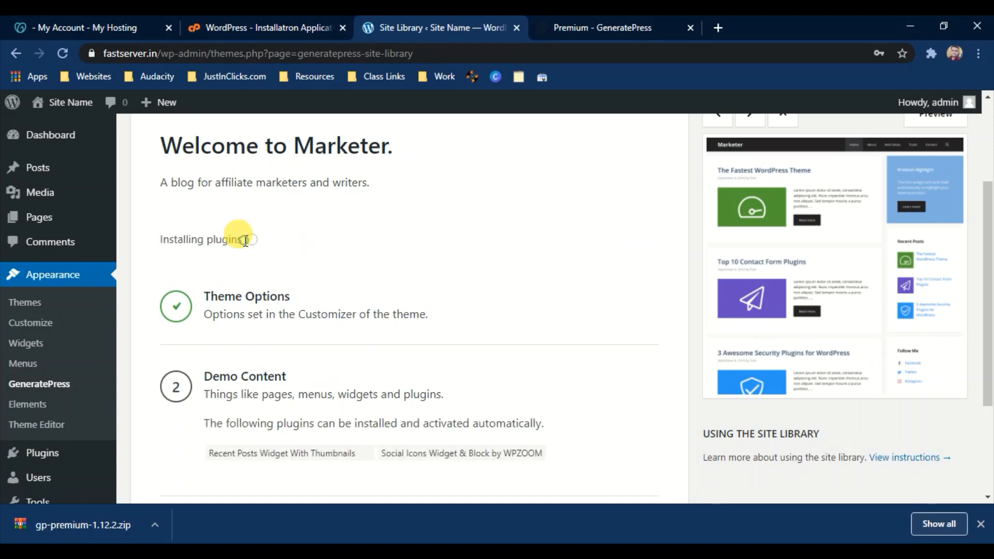
Follow the Marketer import through plugins and widgets until it completes, and open the live site.
{"action": "scroll", "coordinate": [249, 265], "scroll_direction": "down", "scroll_amount": 1}
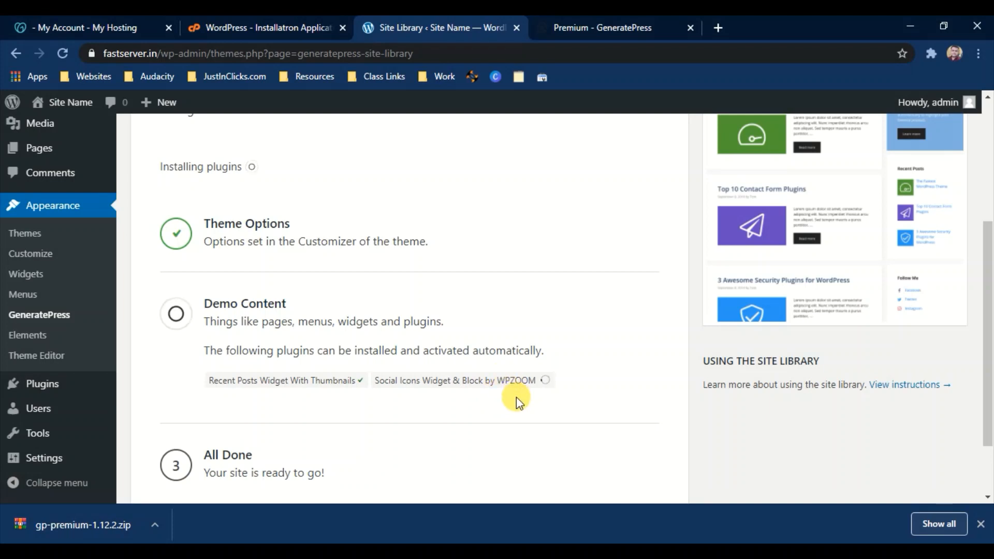
{"action": "scroll", "coordinate": [517, 397], "scroll_direction": "down", "scroll_amount": 2}
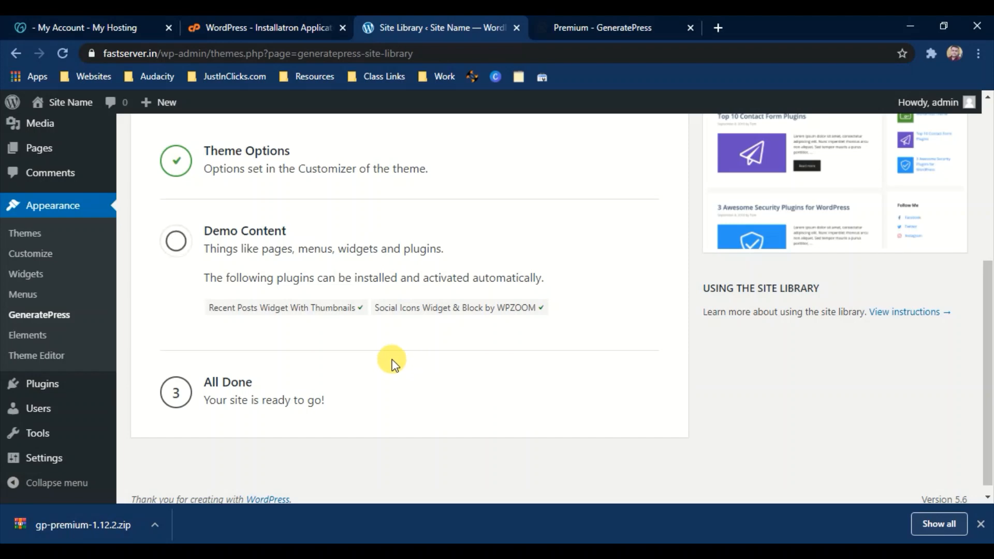
{"action": "scroll", "coordinate": [395, 366], "scroll_direction": "up", "scroll_amount": 3}
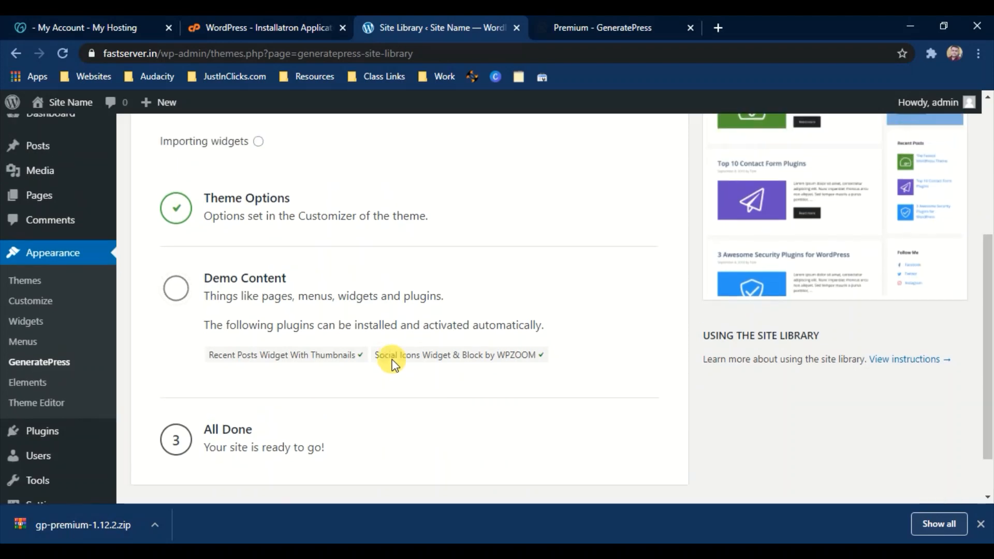
{"action": "scroll", "coordinate": [395, 366], "scroll_direction": "down", "scroll_amount": 3}
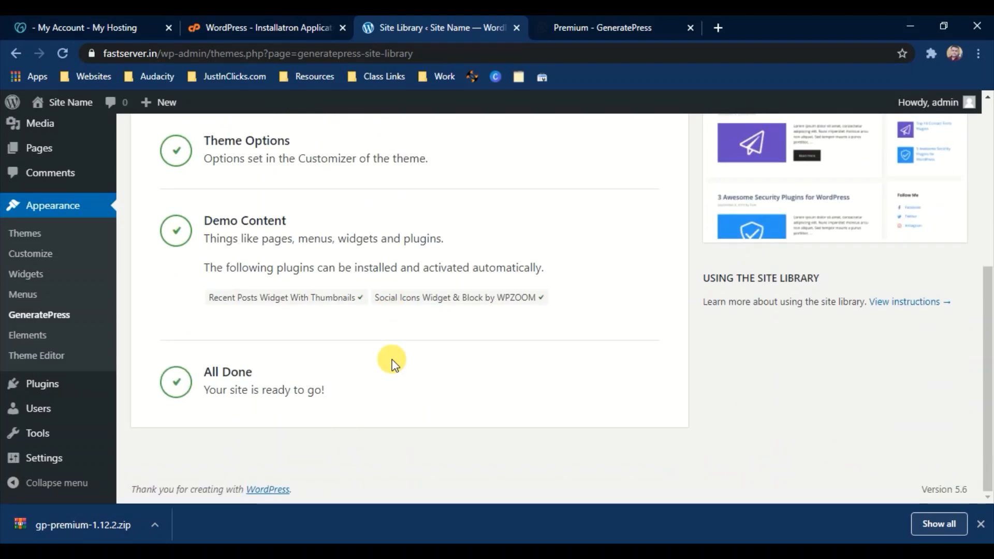
{"action": "scroll", "coordinate": [394, 358], "scroll_direction": "up", "scroll_amount": 5}
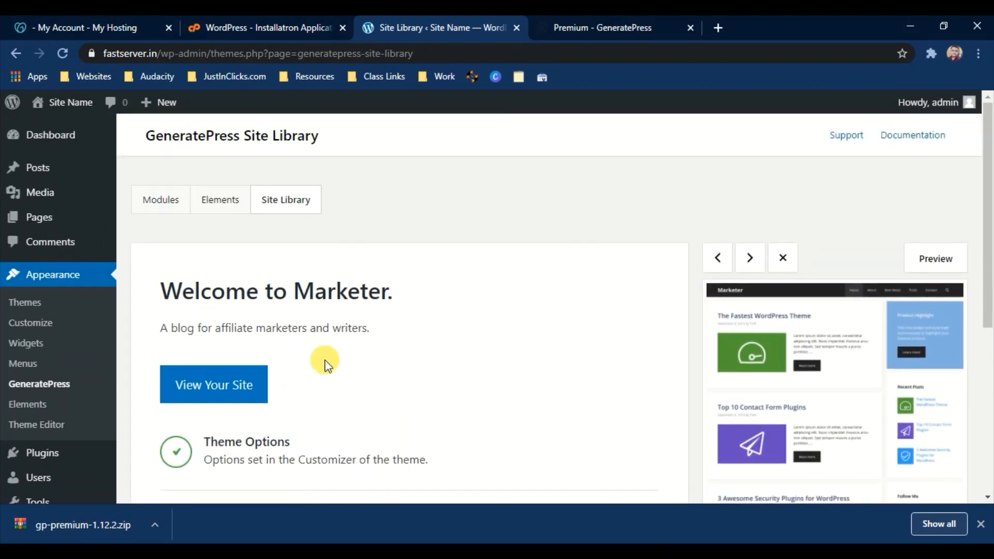
{"action": "left_click", "coordinate": [249, 389]}
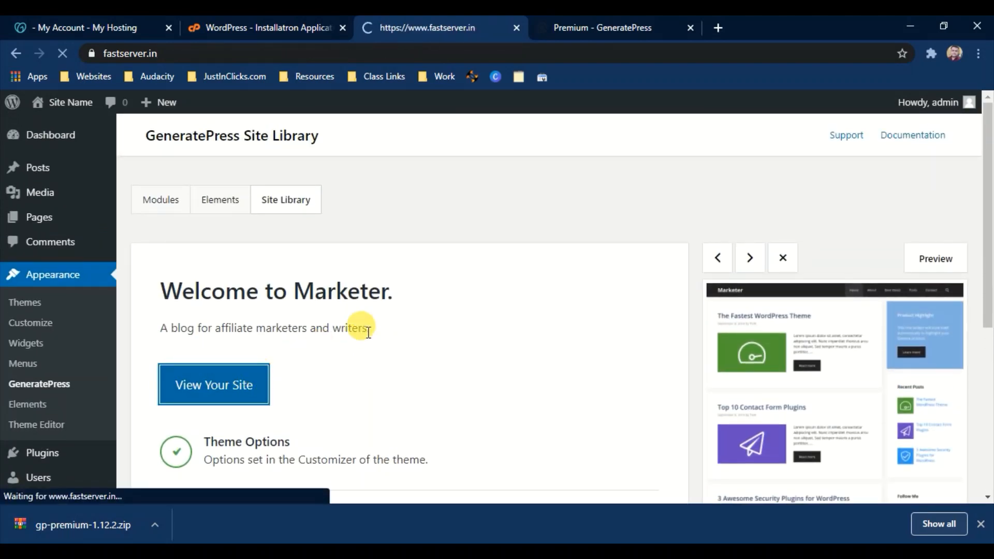
Examine the imported home page and its post "The Fastest WordPress Theme" on the live site.
{"action": "scroll", "coordinate": [369, 332], "scroll_direction": "down", "scroll_amount": 10}
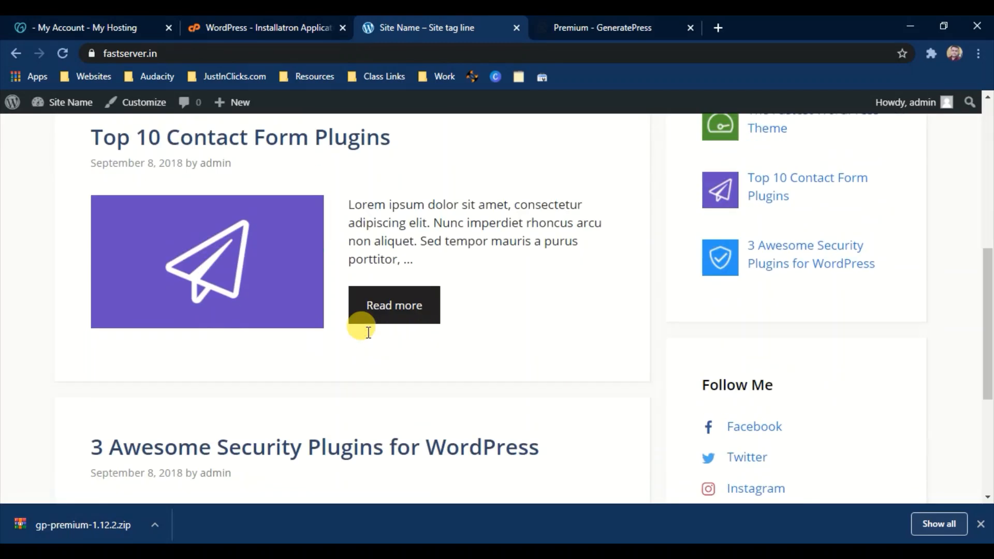
{"action": "scroll", "coordinate": [369, 332], "scroll_direction": "up", "scroll_amount": 10}
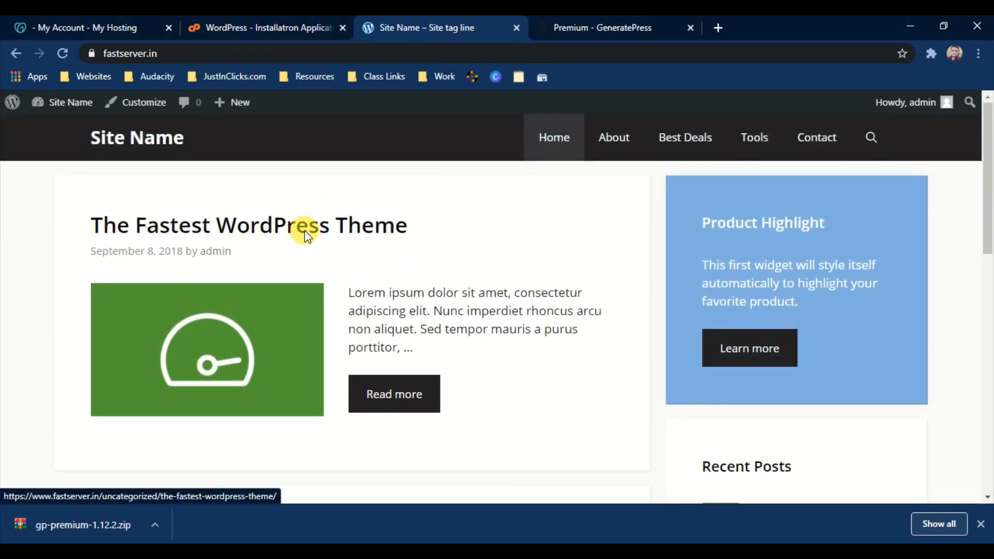
{"action": "left_click", "coordinate": [306, 228]}
{"action": "scroll", "coordinate": [327, 267], "scroll_direction": "down", "scroll_amount": 15}
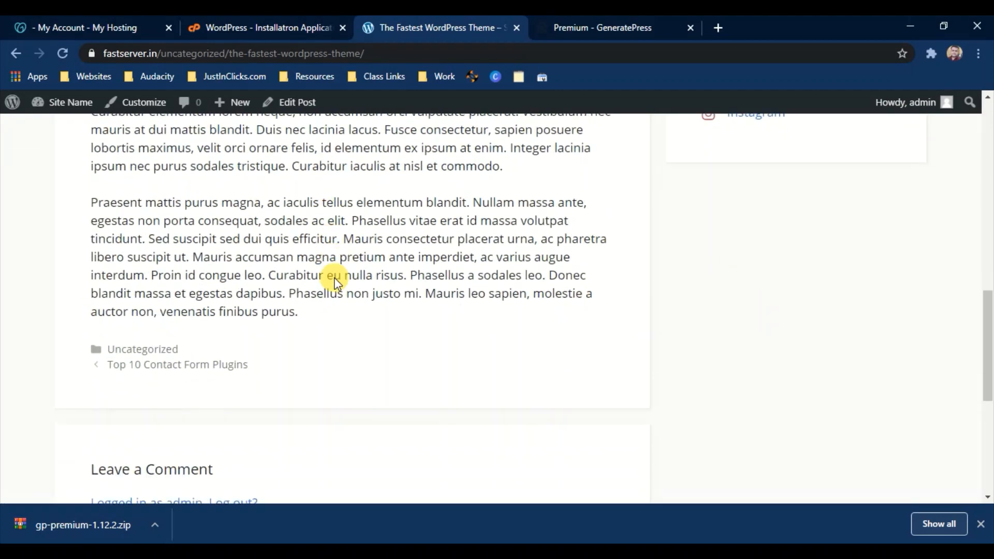
{"action": "scroll", "coordinate": [333, 279], "scroll_direction": "down", "scroll_amount": 2}
{"action": "scroll", "coordinate": [333, 277], "scroll_direction": "up", "scroll_amount": 15}
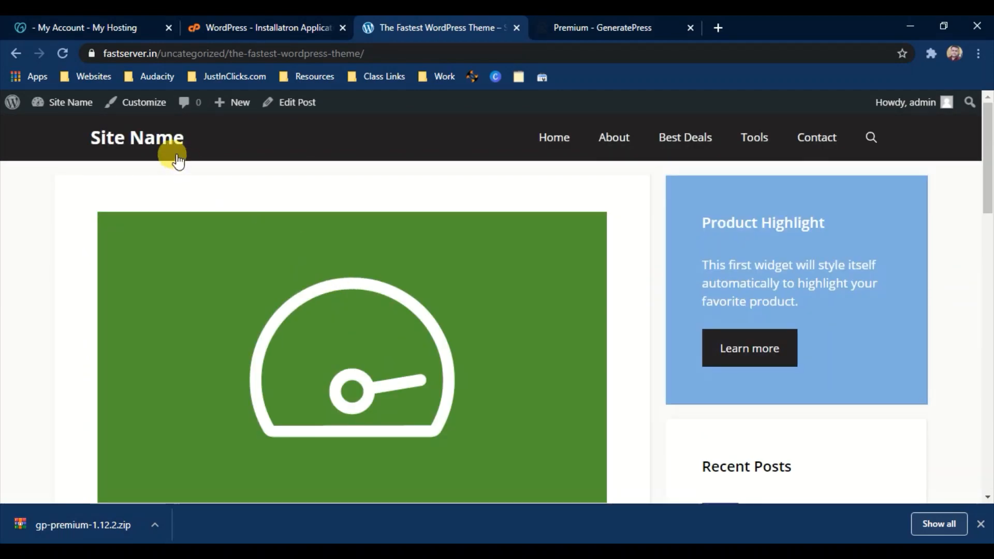
Customize the site identity by setting the site title to "Your Site Name Here", and review the tagline, logo and icon options.
{"action": "left_click", "coordinate": [151, 111]}
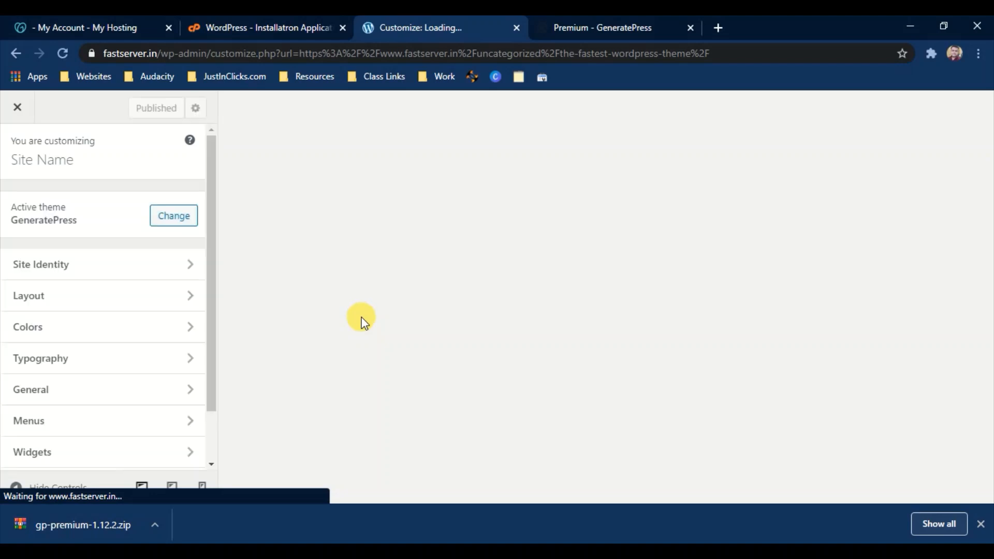
{"action": "left_click", "coordinate": [125, 264]}
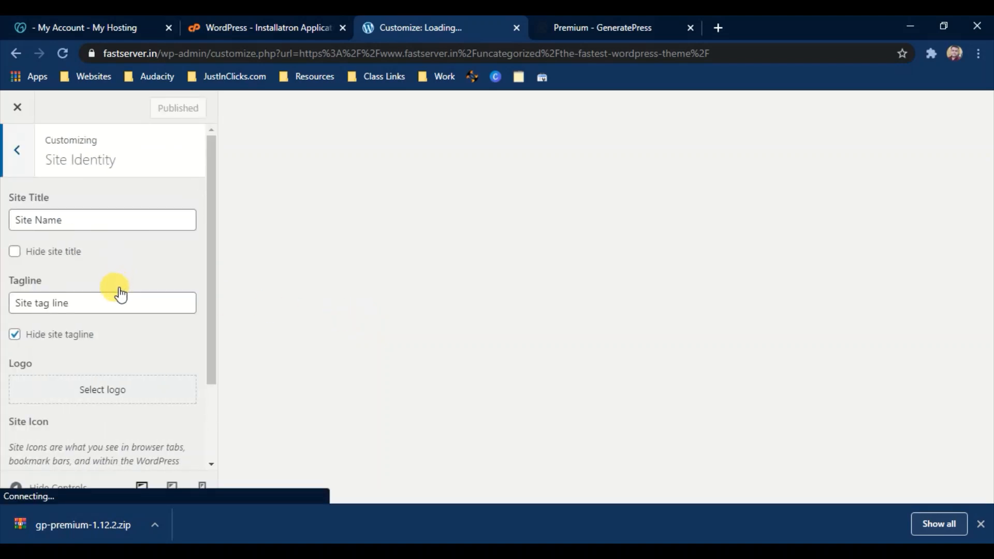
{"action": "triple_click", "coordinate": [31, 221]}
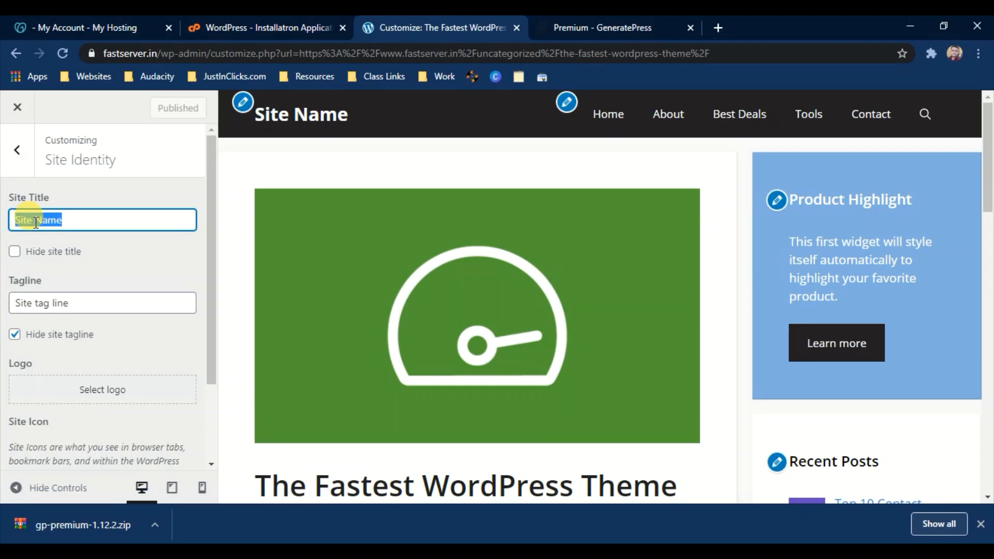
{"action": "type", "text": "Your"}
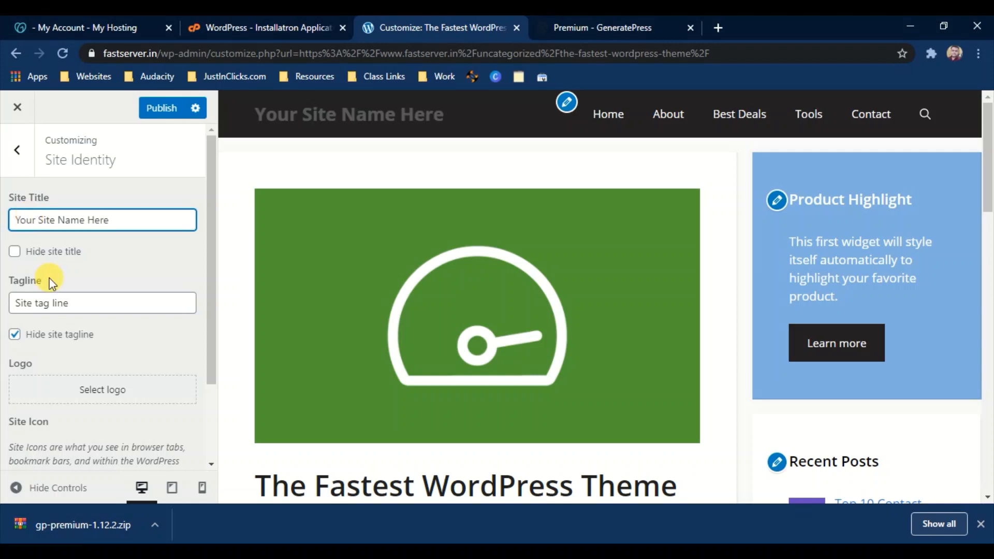
{"action": "left_click_drag", "start_coordinate": [85, 303], "coordinate": [24, 301]}
{"action": "scroll", "coordinate": [24, 300], "scroll_direction": "down", "scroll_amount": 2}
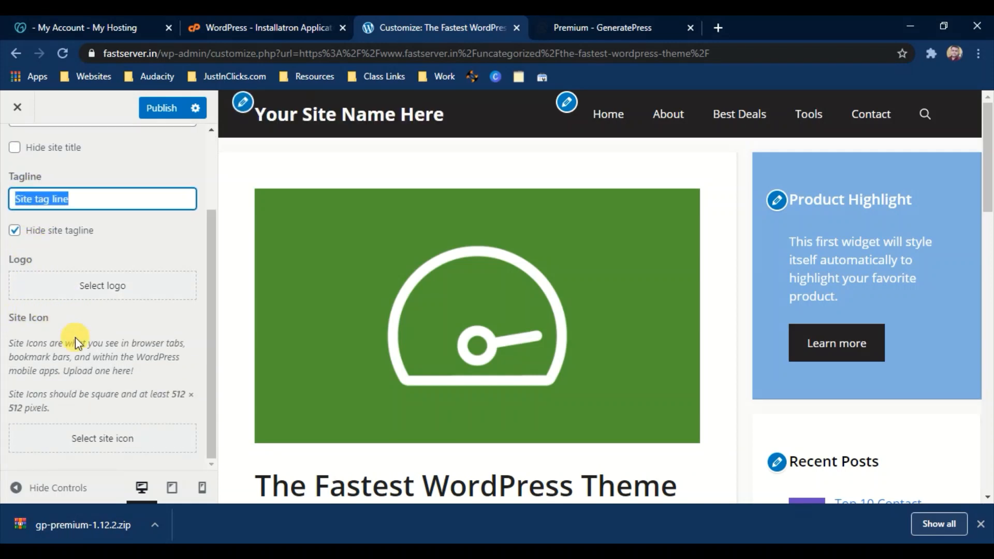
{"action": "scroll", "coordinate": [23, 171], "scroll_direction": "up", "scroll_amount": 3}
{"action": "left_click", "coordinate": [11, 150]}
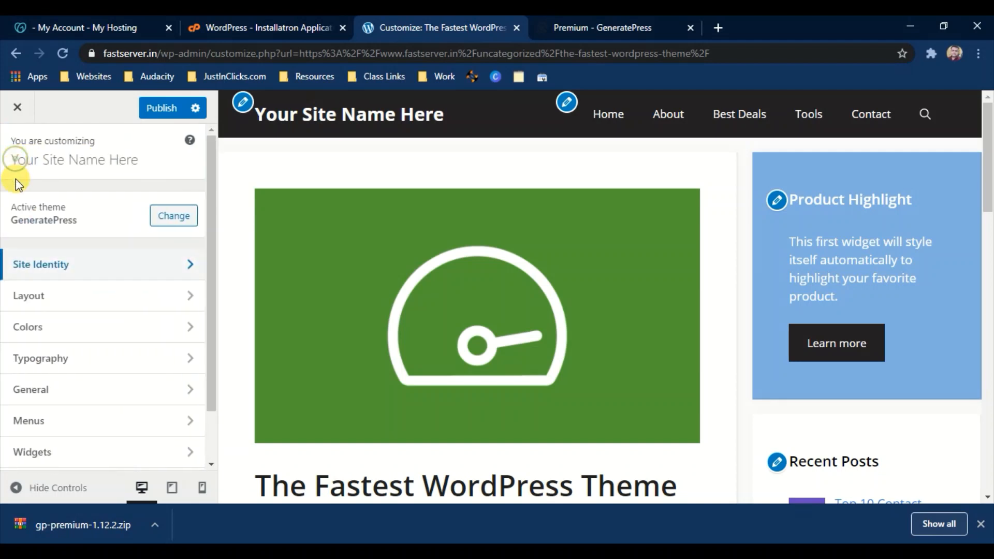
Review the Primary Navigation layout settings and return to the main customizer sections.
{"action": "left_click", "coordinate": [38, 298]}
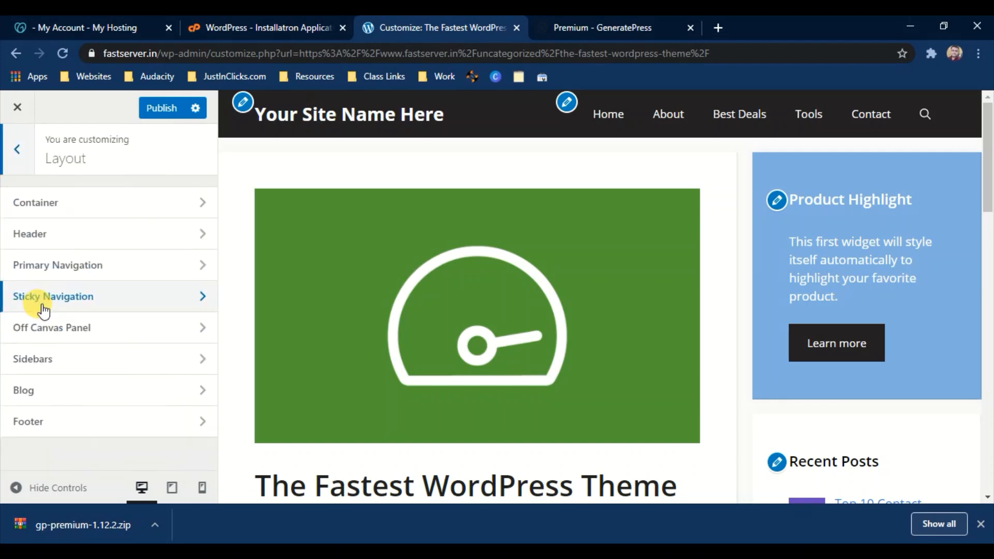
{"action": "left_click", "coordinate": [44, 262]}
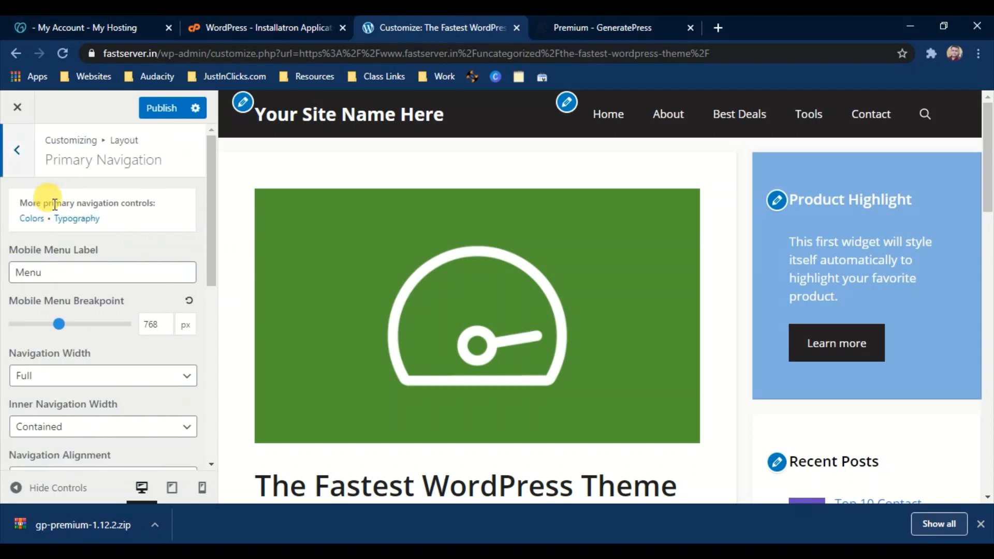
{"action": "scroll", "coordinate": [49, 266], "scroll_direction": "down", "scroll_amount": 1}
{"action": "scroll", "coordinate": [42, 269], "scroll_direction": "down", "scroll_amount": 5}
{"action": "scroll", "coordinate": [41, 270], "scroll_direction": "up", "scroll_amount": 6}
{"action": "left_click", "coordinate": [11, 148]}
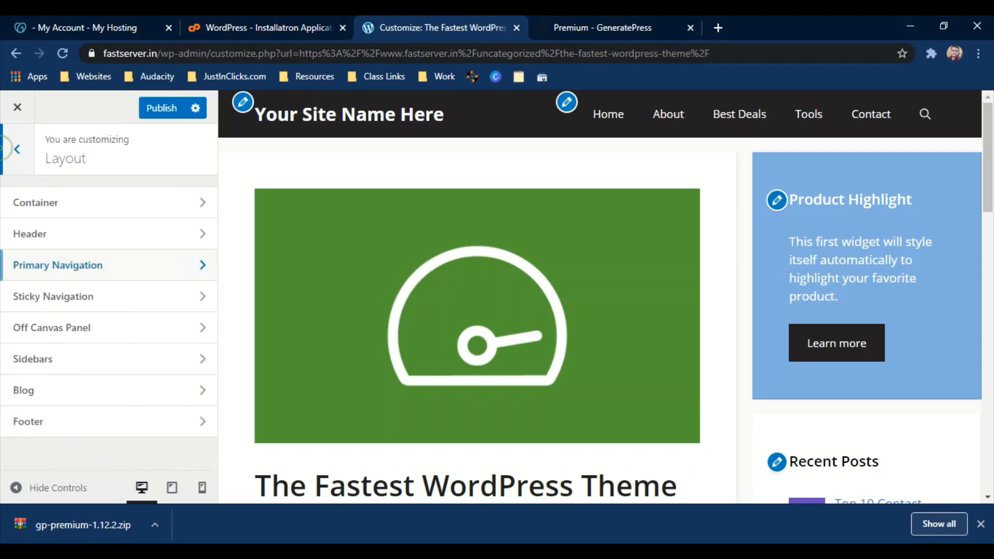
{"action": "left_click", "coordinate": [12, 147]}
Open the color settings for the primary navigation.
{"action": "left_click", "coordinate": [67, 327]}
{"action": "left_click", "coordinate": [63, 263]}
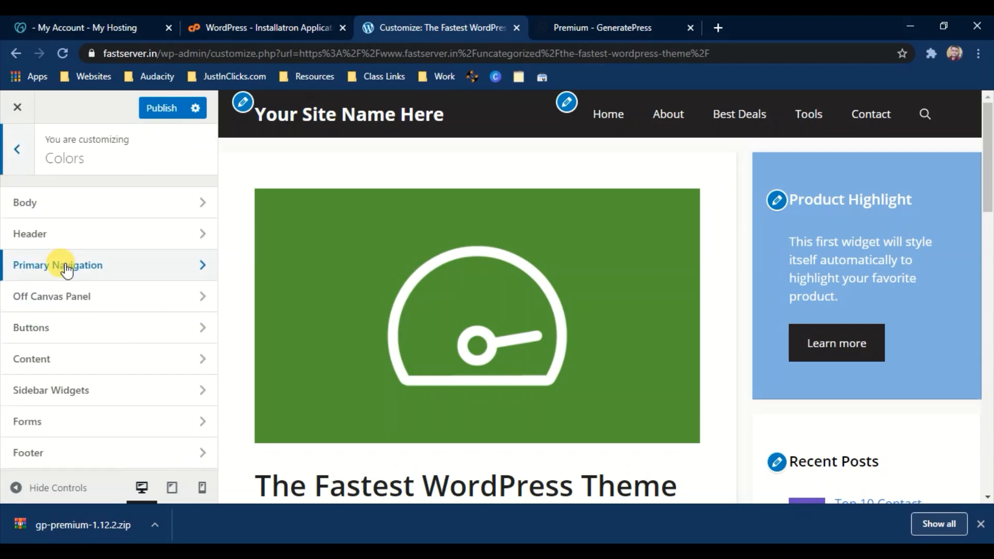
{"action": "scroll", "coordinate": [81, 249], "scroll_direction": "down", "scroll_amount": 3}
{"action": "scroll", "coordinate": [73, 243], "scroll_direction": "up", "scroll_amount": 2}
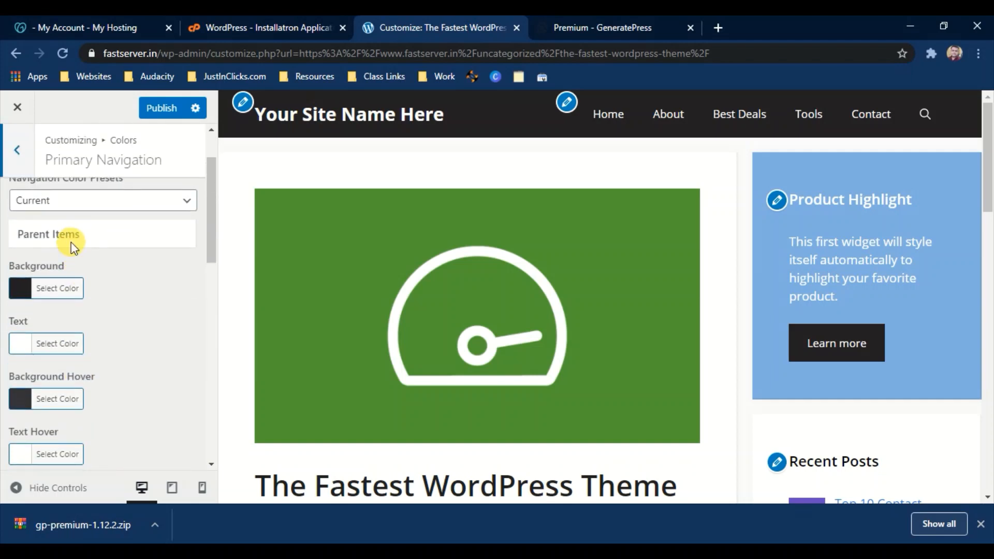
Try the Default, Classic, Grey, Red and Green color presets on the primary navigation.
{"action": "left_click", "coordinate": [60, 201]}
{"action": "left_click", "coordinate": [67, 231]}
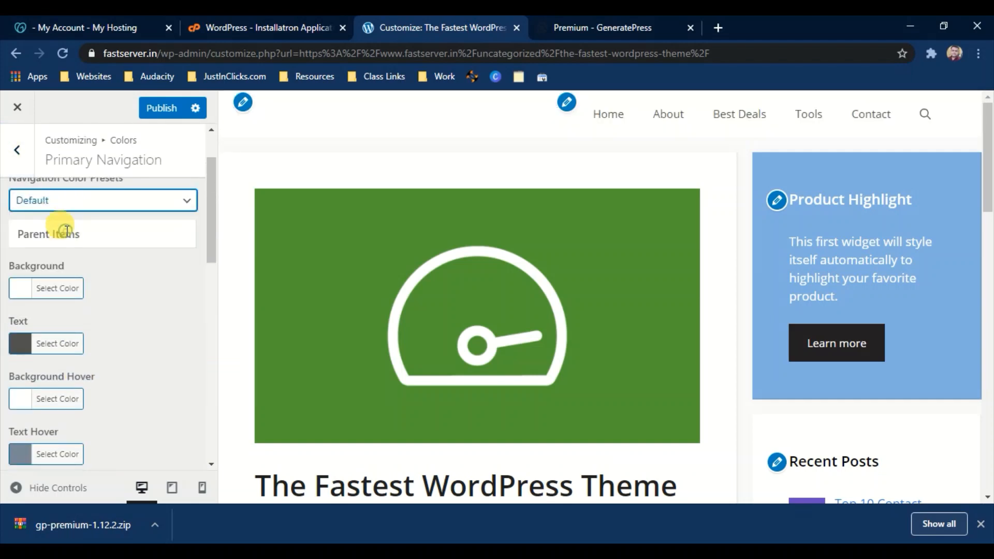
{"action": "left_click", "coordinate": [85, 210]}
{"action": "left_click", "coordinate": [75, 244]}
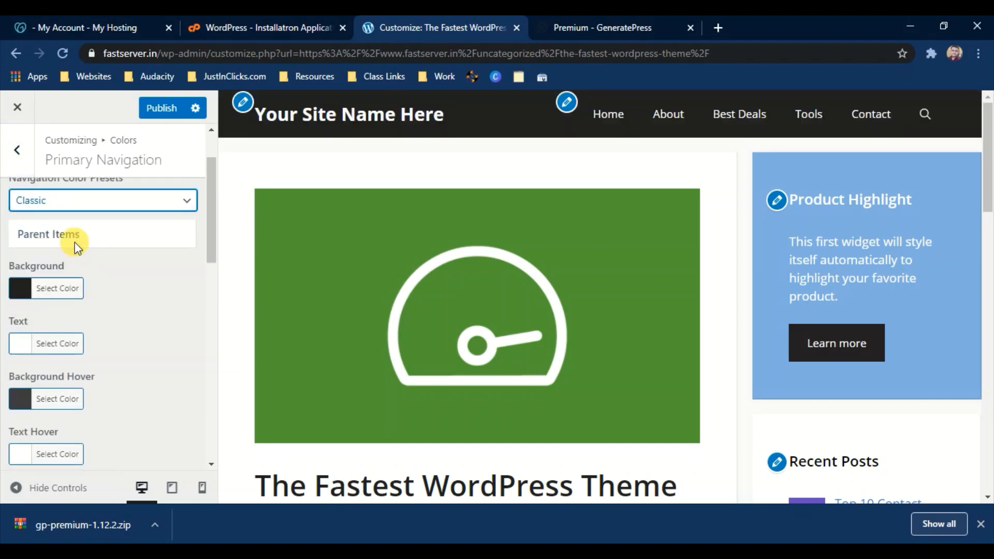
{"action": "left_click", "coordinate": [81, 201]}
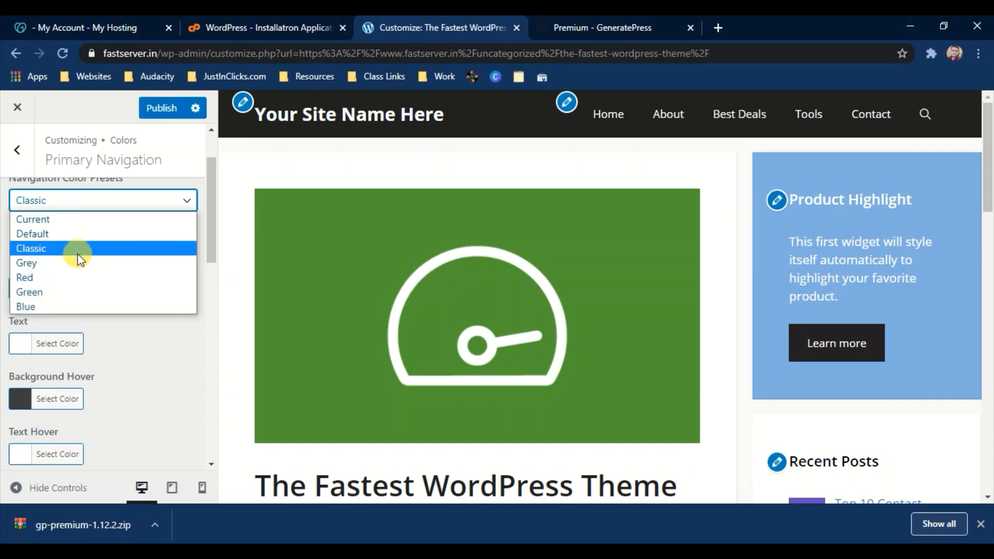
{"action": "left_click", "coordinate": [76, 263]}
{"action": "left_click", "coordinate": [84, 200]}
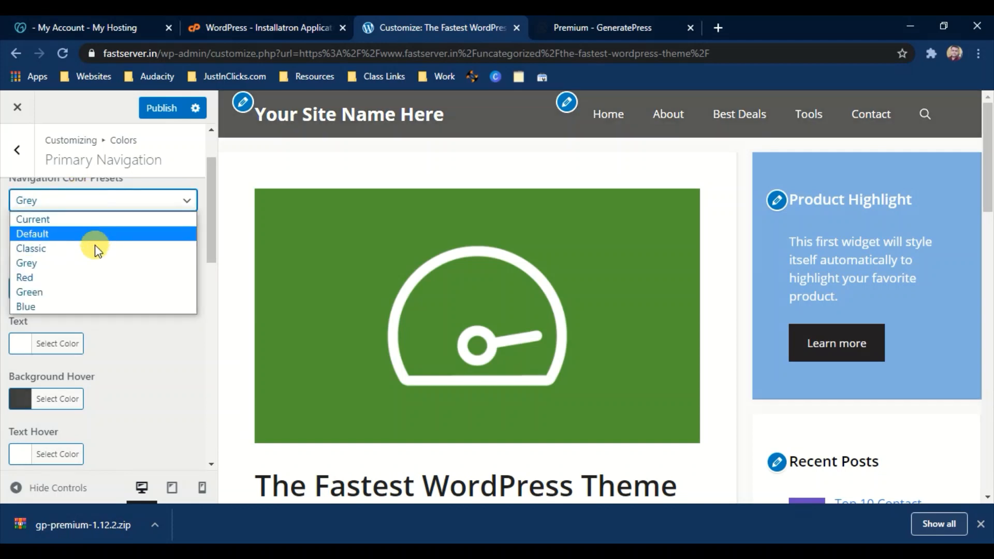
{"action": "left_click", "coordinate": [87, 278]}
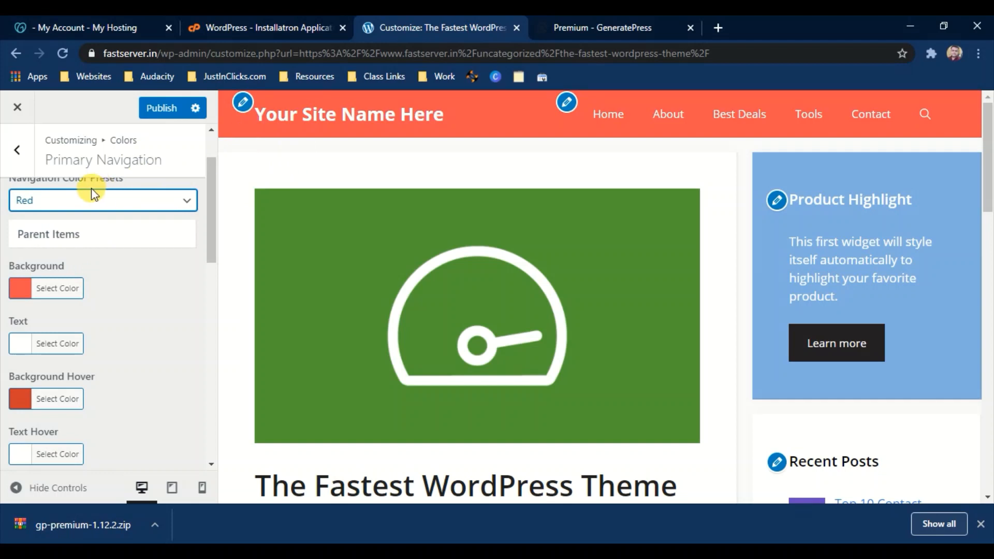
{"action": "left_click", "coordinate": [88, 208]}
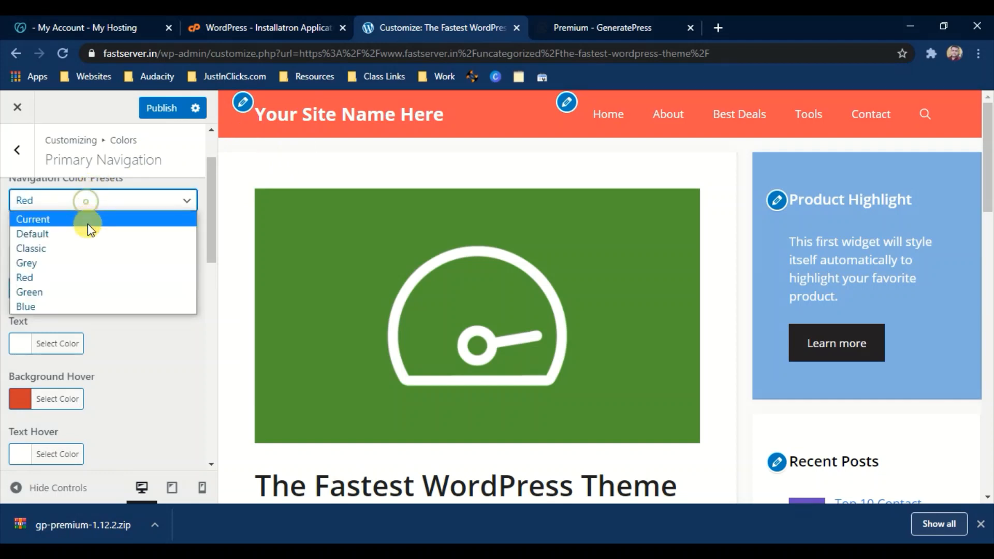
{"action": "left_click", "coordinate": [73, 291]}
Apply the Blue color preset to the primary navigation and look through the resulting item colors.
{"action": "left_click", "coordinate": [117, 212]}
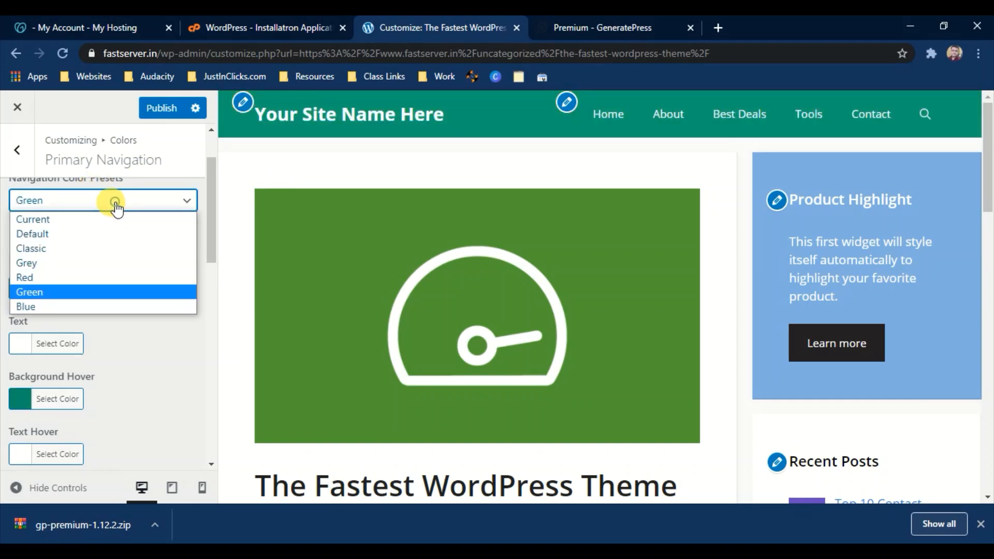
{"action": "left_click", "coordinate": [95, 309]}
{"action": "scroll", "coordinate": [104, 306], "scroll_direction": "down", "scroll_amount": 6}
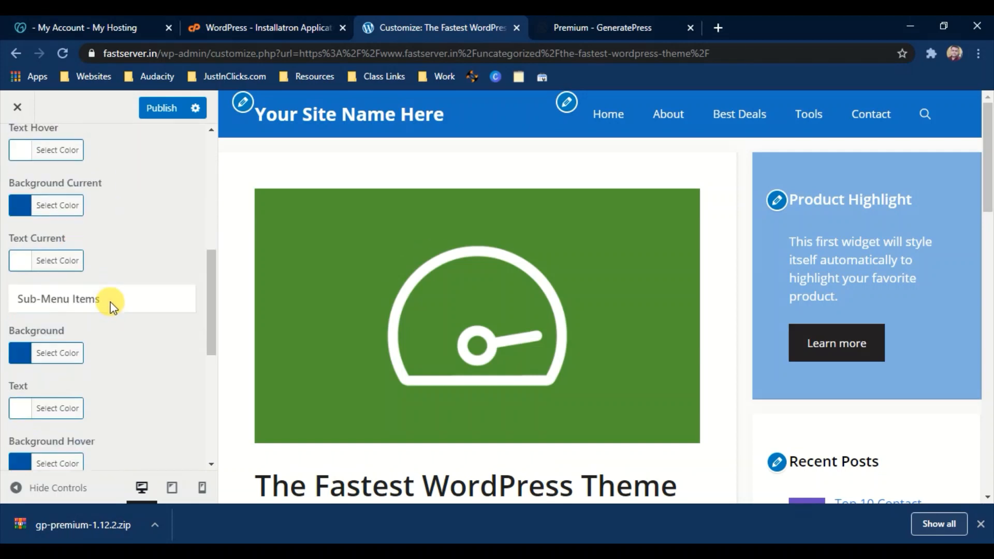
{"action": "scroll", "coordinate": [111, 301], "scroll_direction": "up", "scroll_amount": 5}
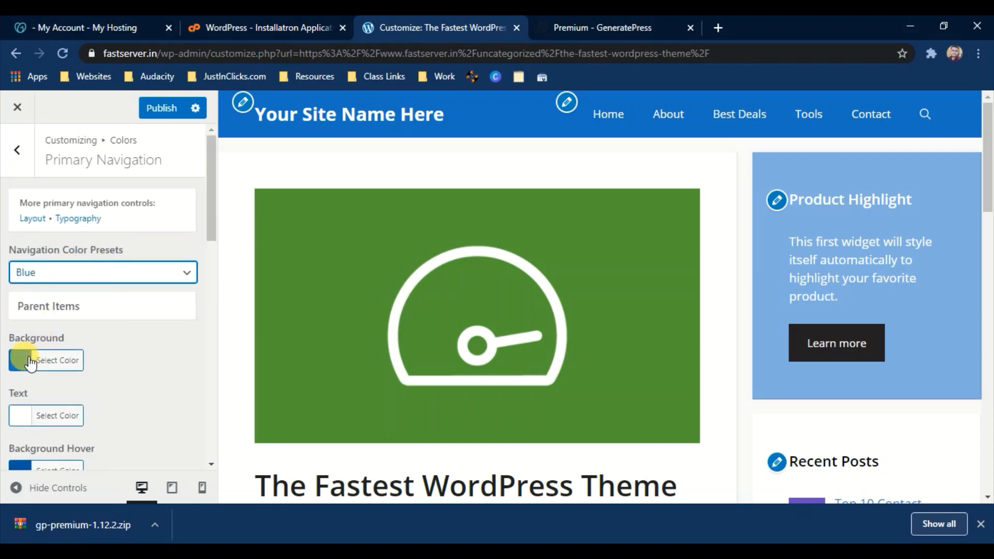
Set the background of the navigation's parent items to blue #1b78e2 and publish the changes.
{"action": "left_click", "coordinate": [52, 361]}
{"action": "left_click_drag", "start_coordinate": [71, 262], "coordinate": [95, 283]}
{"action": "left_click", "coordinate": [92, 312]}
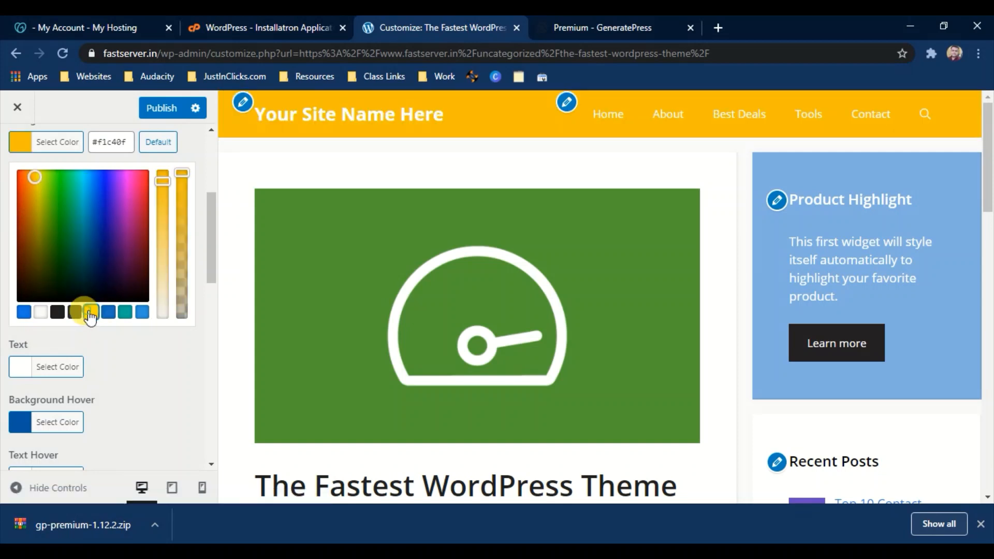
{"action": "left_click", "coordinate": [24, 310]}
{"action": "scroll", "coordinate": [114, 254], "scroll_direction": "up", "scroll_amount": 5}
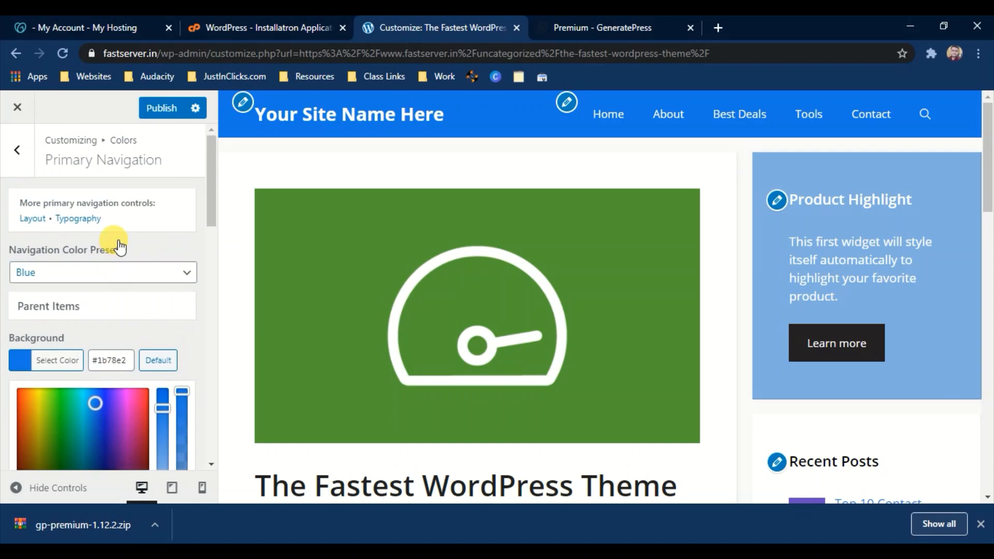
{"action": "left_click", "coordinate": [147, 120]}
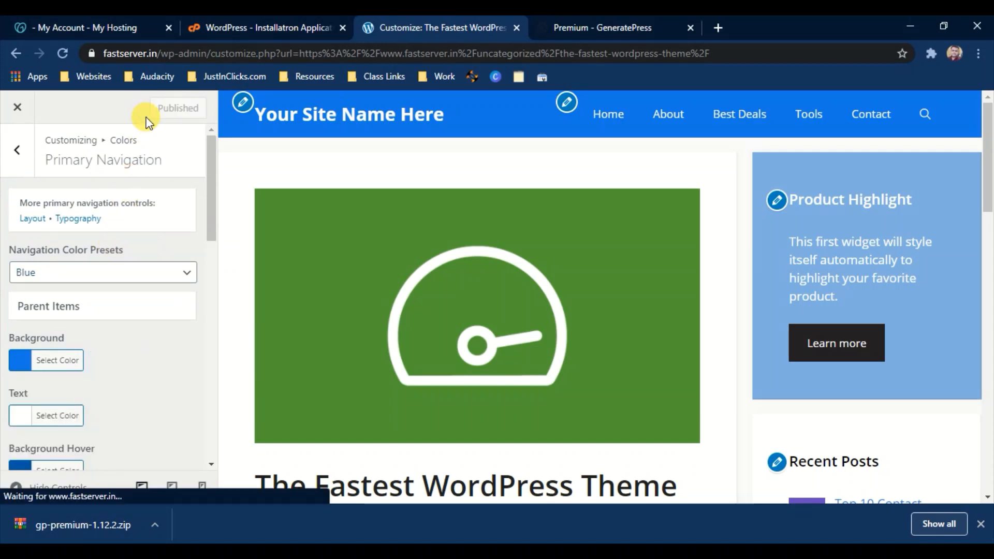
Leave the customizer and examine the live post's header, content, sidebar, comment form and "Built with GeneratePress" footer credit.
{"action": "left_click", "coordinate": [17, 107]}
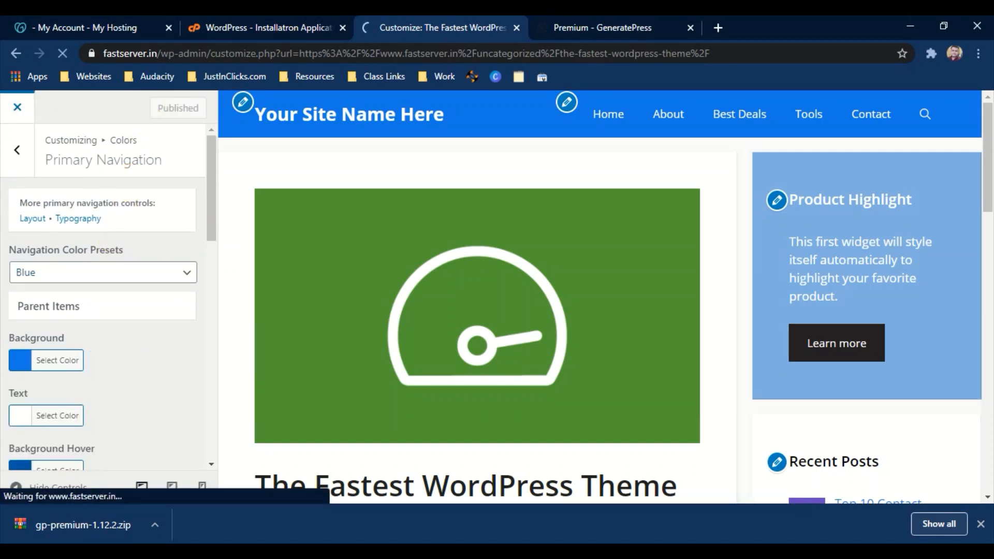
{"action": "scroll", "coordinate": [305, 162], "scroll_direction": "down", "scroll_amount": 8}
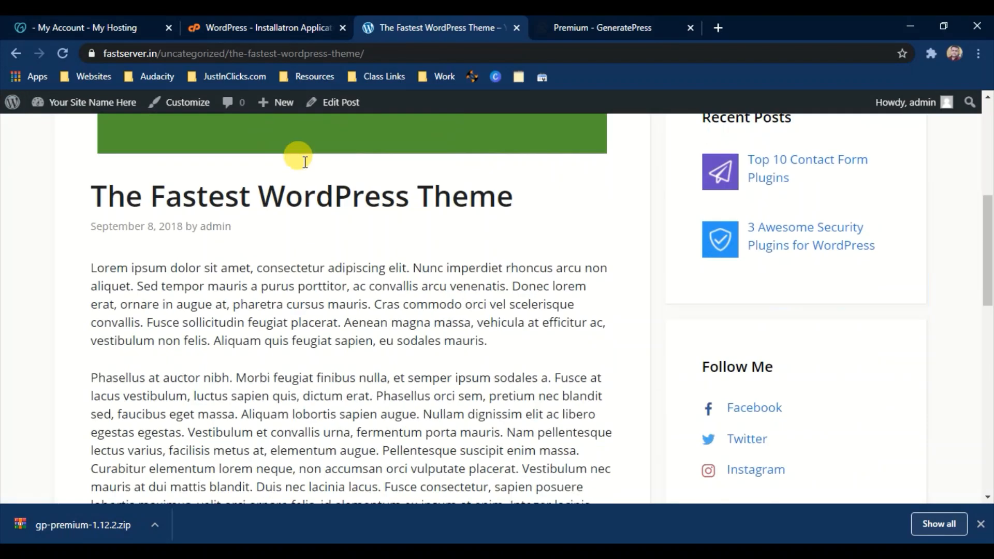
{"action": "scroll", "coordinate": [259, 259], "scroll_direction": "down", "scroll_amount": 13}
{"action": "scroll", "coordinate": [261, 271], "scroll_direction": "up", "scroll_amount": 14}
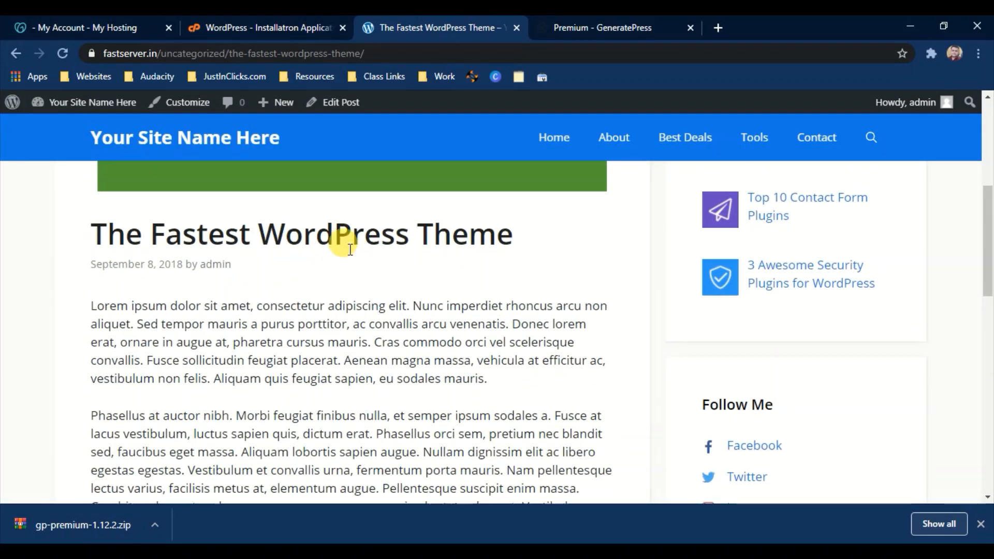
{"action": "scroll", "coordinate": [350, 249], "scroll_direction": "up", "scroll_amount": 10}
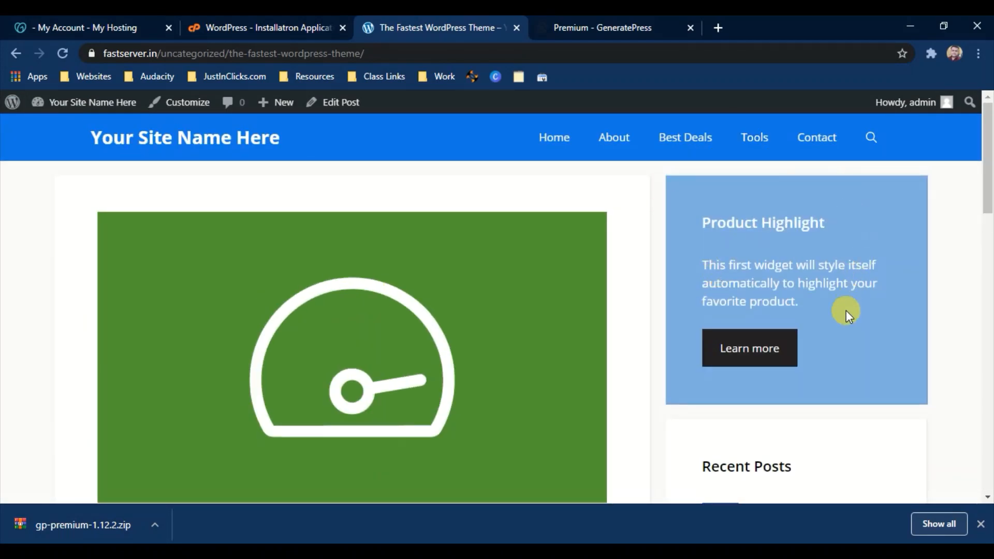
{"action": "scroll", "coordinate": [718, 311], "scroll_direction": "down", "scroll_amount": 12}
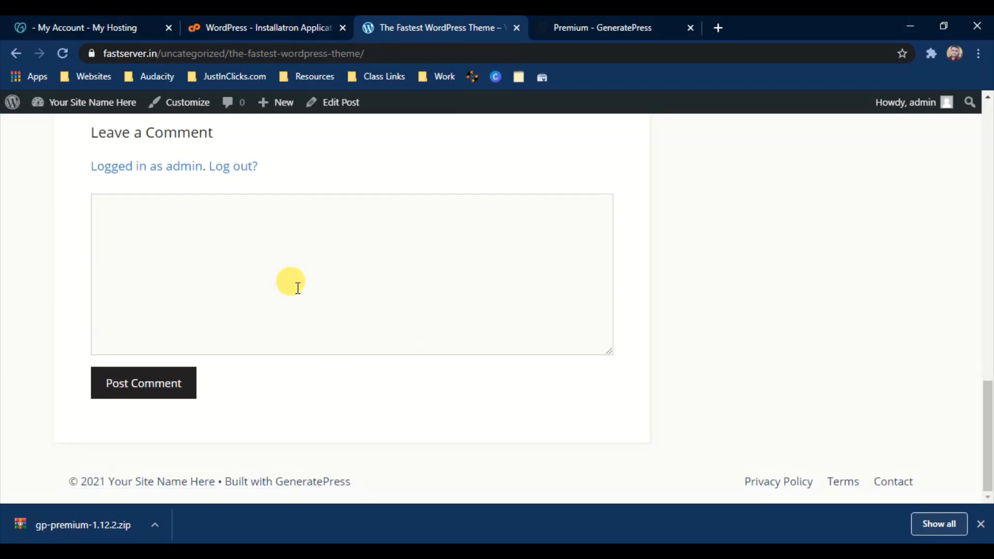
{"action": "left_click_drag", "start_coordinate": [226, 473], "coordinate": [316, 473]}
{"action": "left_click", "coordinate": [315, 473]}
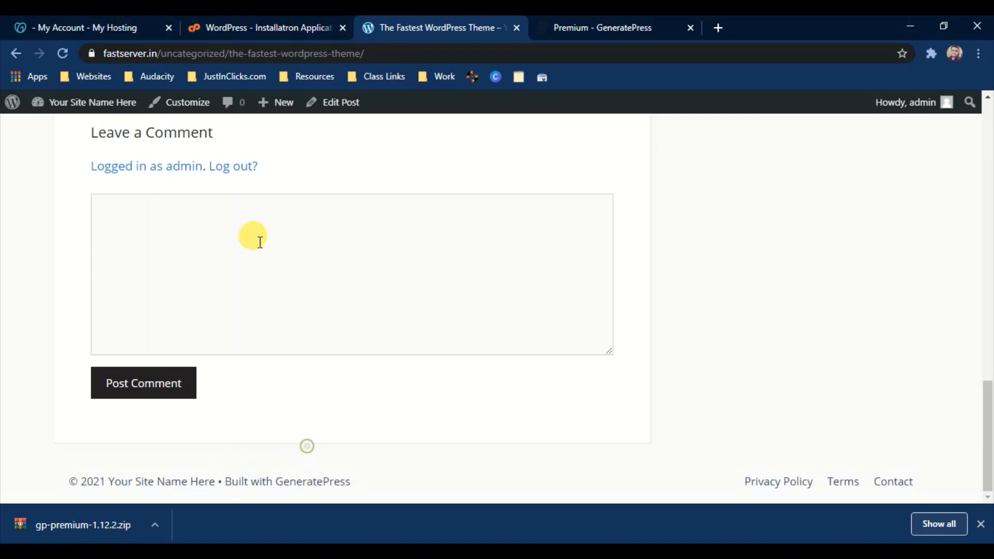
Look through the customizer's sections, the post's footer preview and the widget areas for a footer credit setting.
{"action": "left_click", "coordinate": [189, 113]}
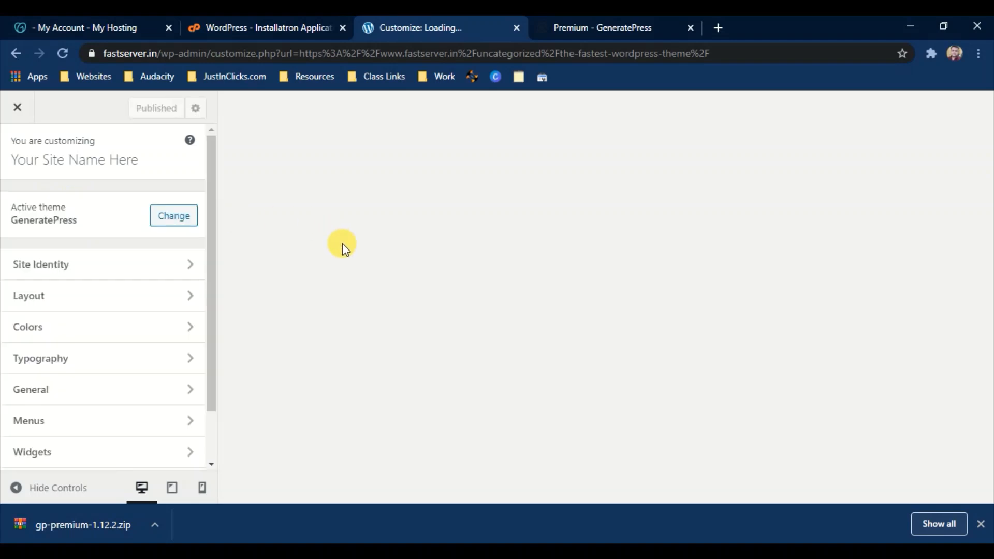
{"action": "scroll", "coordinate": [160, 392], "scroll_direction": "down", "scroll_amount": 2}
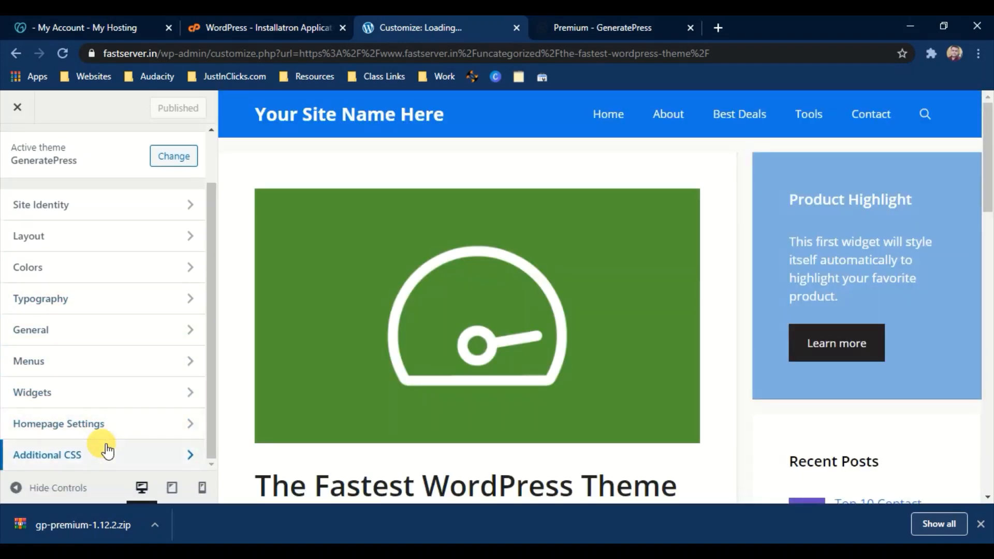
{"action": "scroll", "coordinate": [311, 403], "scroll_direction": "down", "scroll_amount": 15}
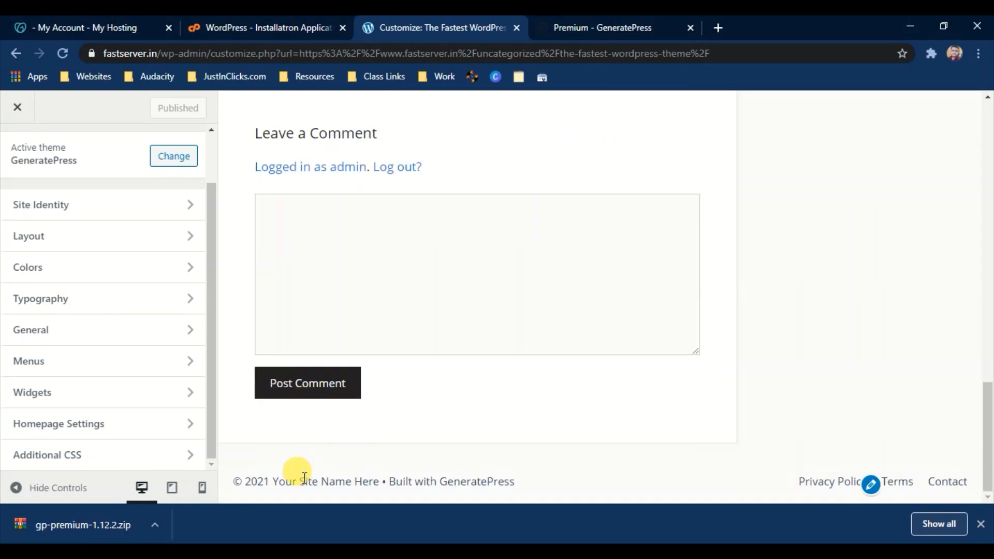
{"action": "left_click", "coordinate": [113, 399]}
{"action": "scroll", "coordinate": [260, 282], "scroll_direction": "up", "scroll_amount": 15}
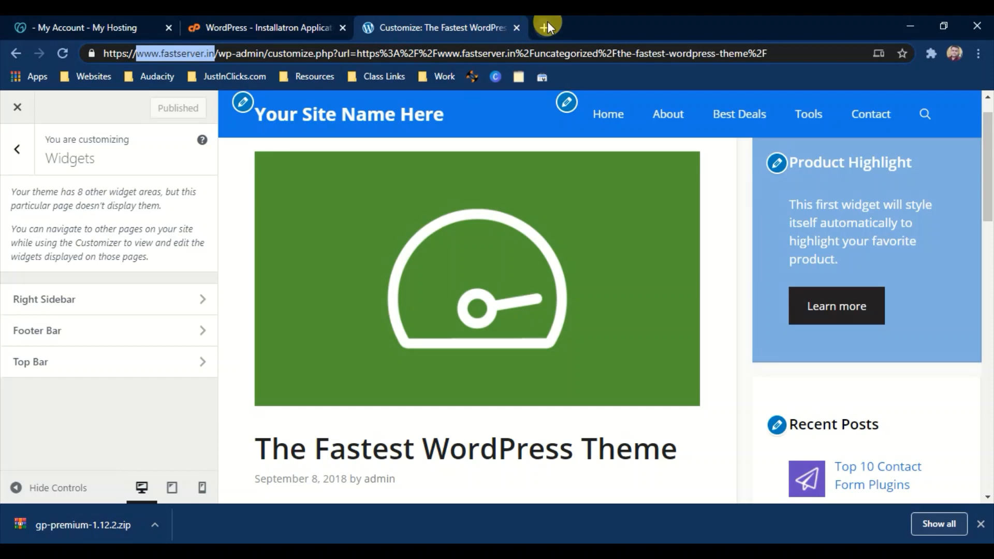
{"action": "left_click", "coordinate": [548, 26]}
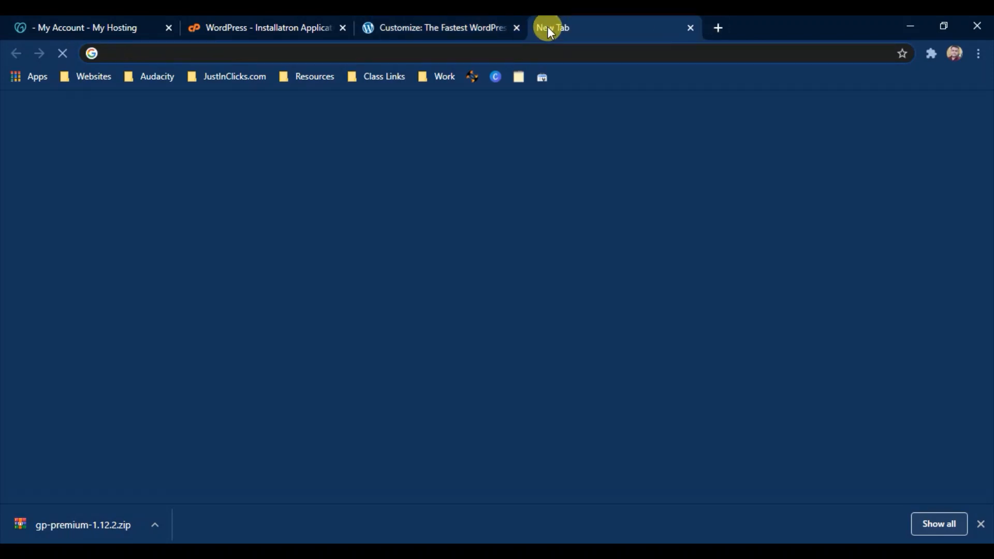
{"action": "type", "text": "fastserver.in"}
{"action": "key", "text": "Return"}
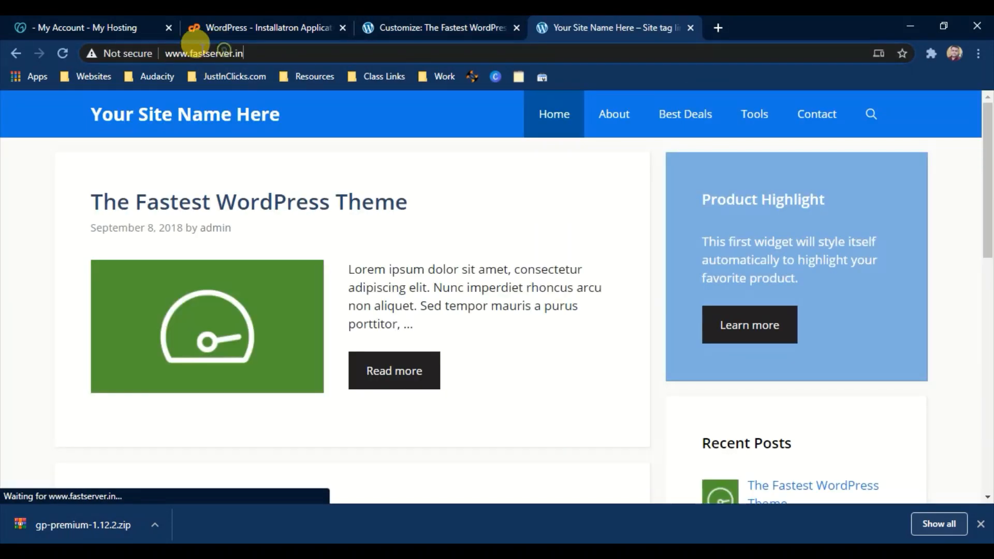
{"action": "left_click", "coordinate": [181, 54]}
{"action": "type", "text": "https://"}
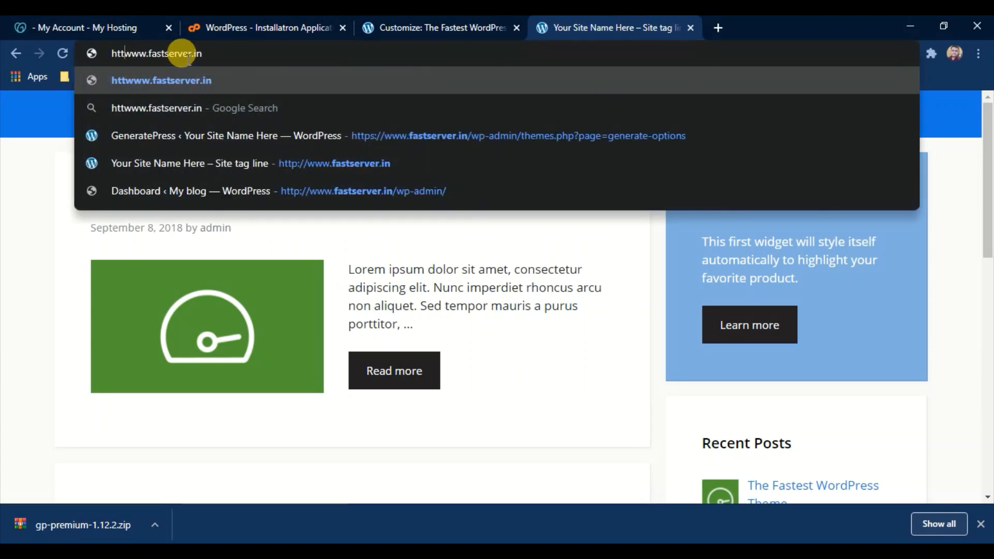
{"action": "key", "text": "Return"}
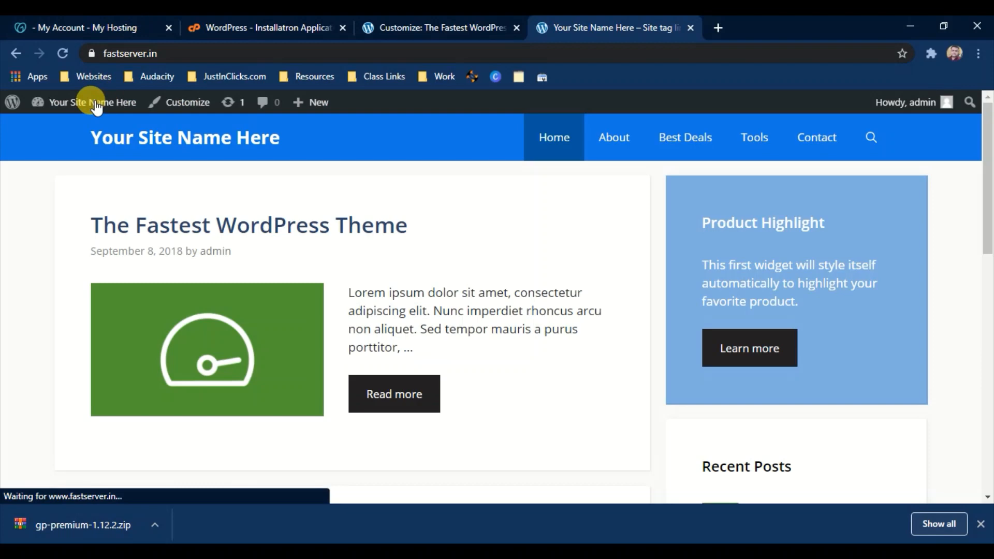
Go to the site's WordPress dashboard and open the GeneratePress theme's module settings.
{"action": "mouse_move", "coordinate": [95, 102]}
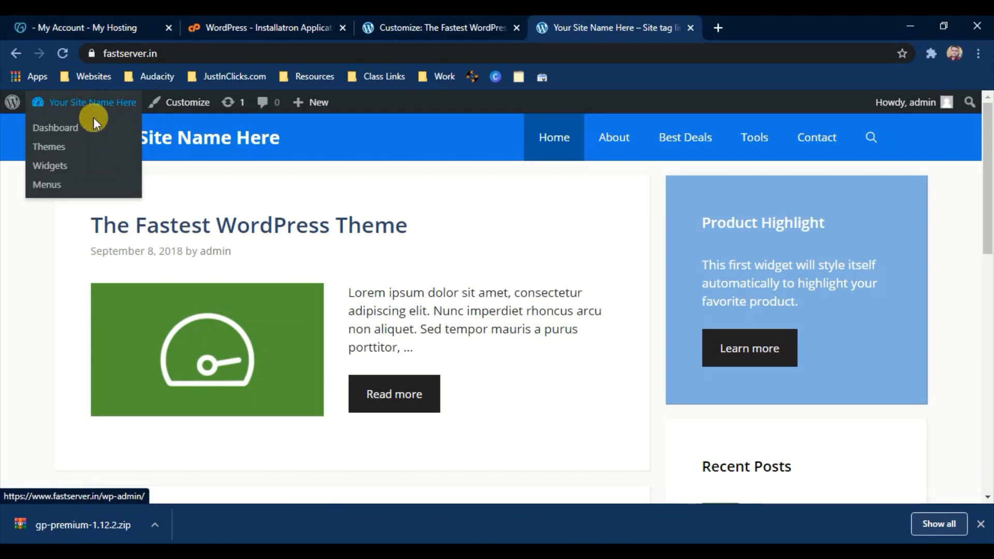
{"action": "left_click", "coordinate": [96, 128]}
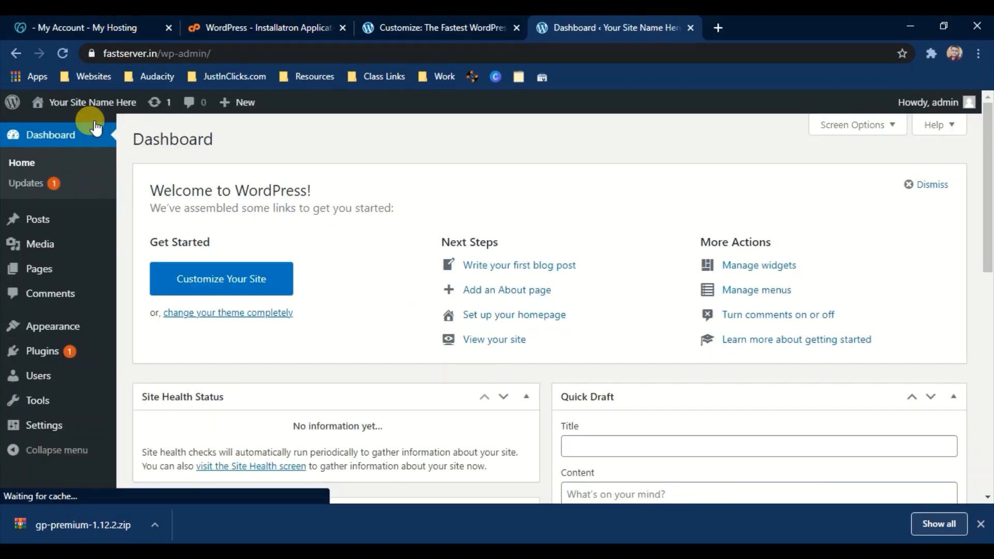
{"action": "scroll", "coordinate": [77, 207], "scroll_direction": "down", "scroll_amount": 8}
{"action": "mouse_move", "coordinate": [67, 321]}
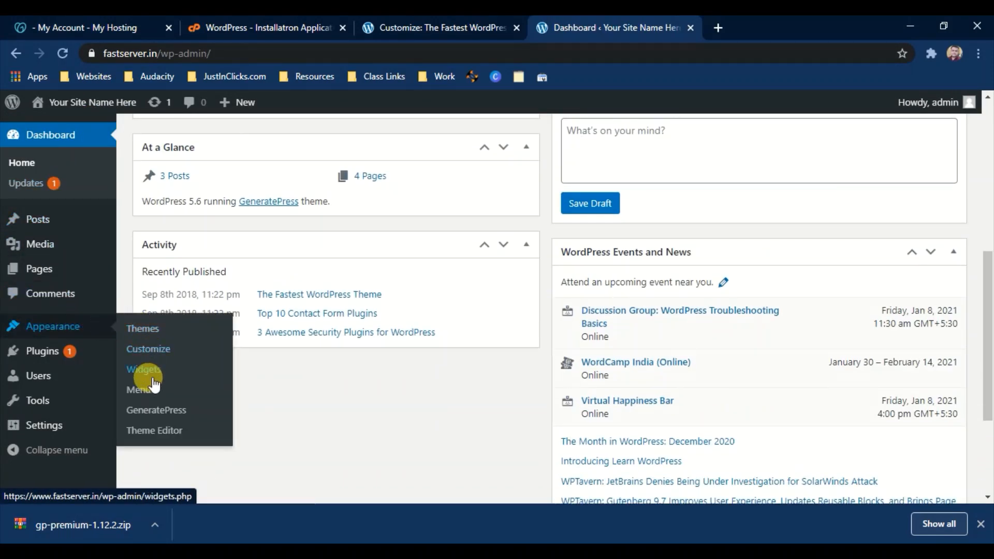
{"action": "left_click", "coordinate": [160, 412]}
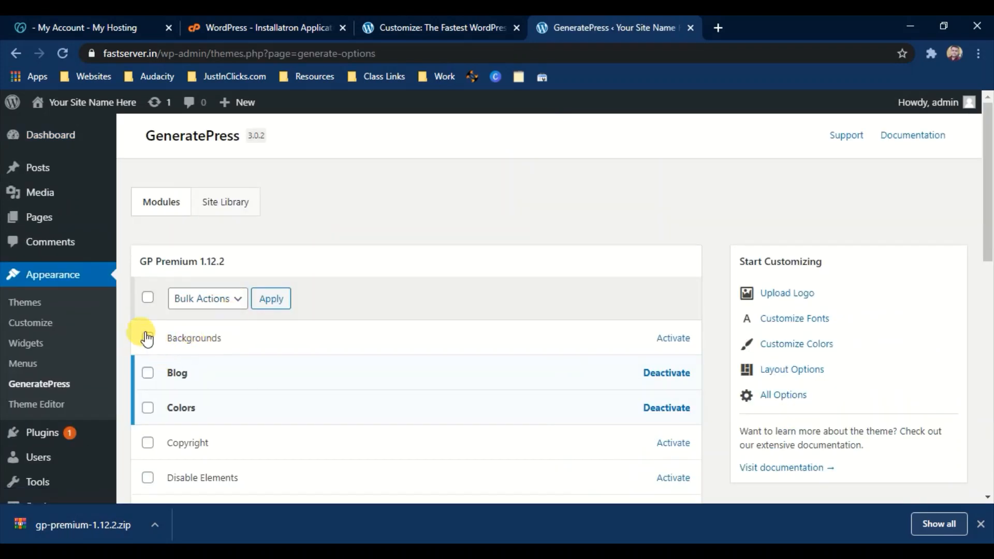
Activate all GP Premium modules with one bulk action and reload the theme customizer.
{"action": "left_click", "coordinate": [147, 297]}
{"action": "left_click", "coordinate": [207, 298]}
{"action": "left_click", "coordinate": [215, 334]}
{"action": "left_click", "coordinate": [270, 310]}
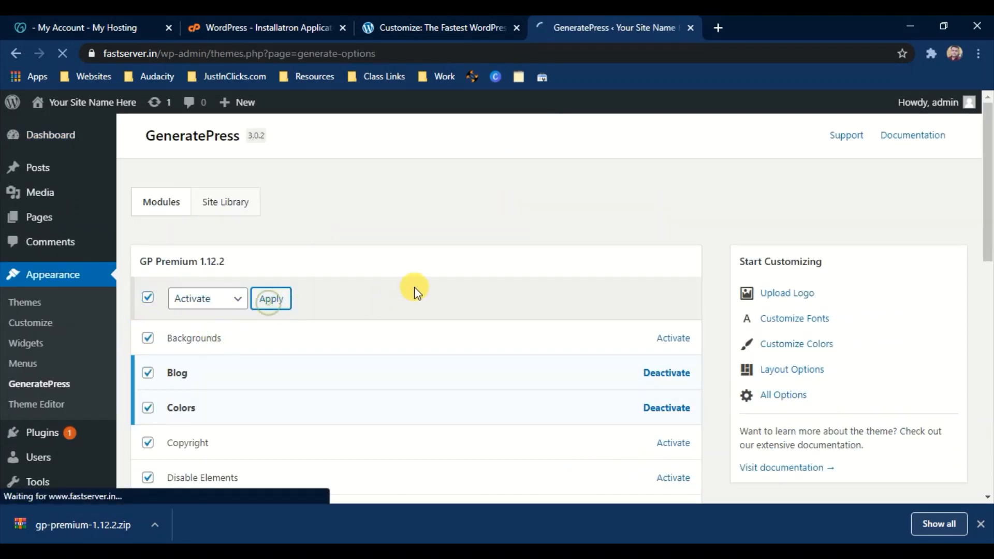
{"action": "left_click", "coordinate": [315, 20]}
{"action": "left_click", "coordinate": [435, 21]}
{"action": "left_click", "coordinate": [63, 51]}
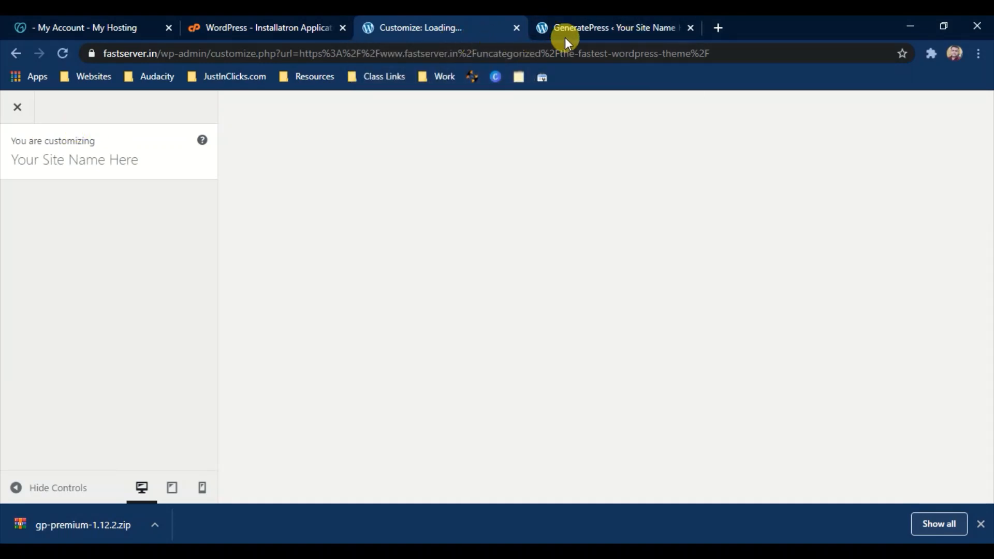
Set the site's permalink structure to Post name and save the permalink settings.
{"action": "left_click", "coordinate": [586, 31]}
{"action": "scroll", "coordinate": [18, 295], "scroll_direction": "down", "scroll_amount": 4}
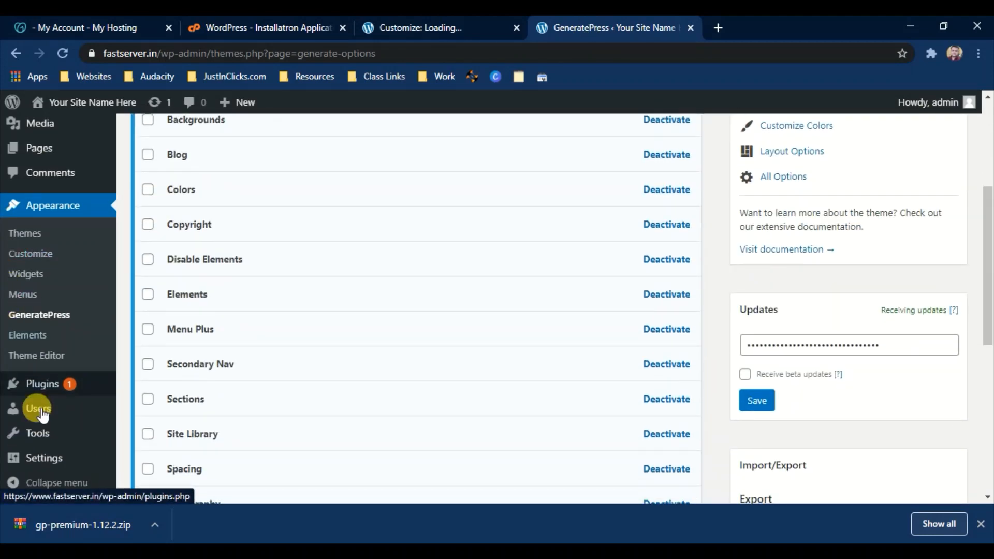
{"action": "mouse_move", "coordinate": [54, 472]}
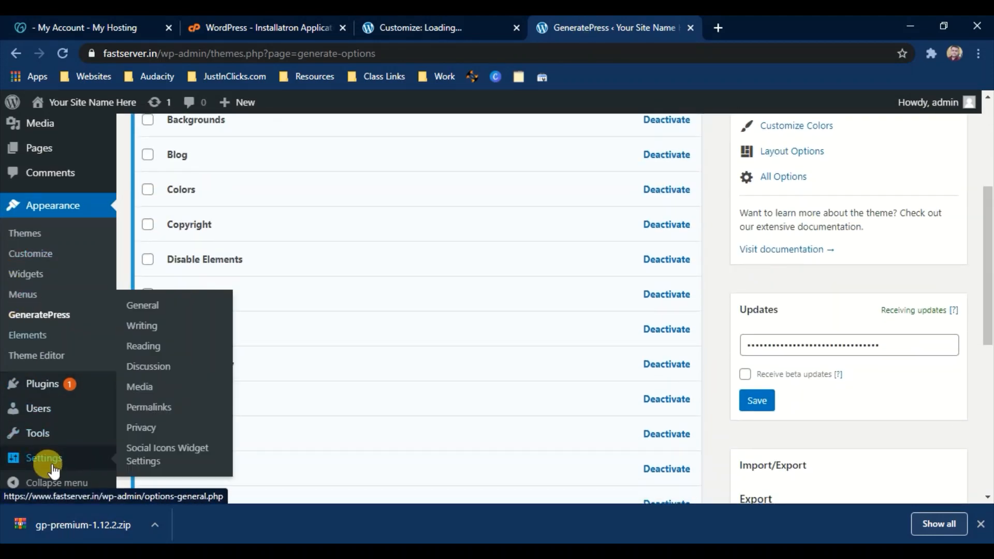
{"action": "left_click", "coordinate": [167, 411]}
{"action": "scroll", "coordinate": [311, 334], "scroll_direction": "down", "scroll_amount": 3}
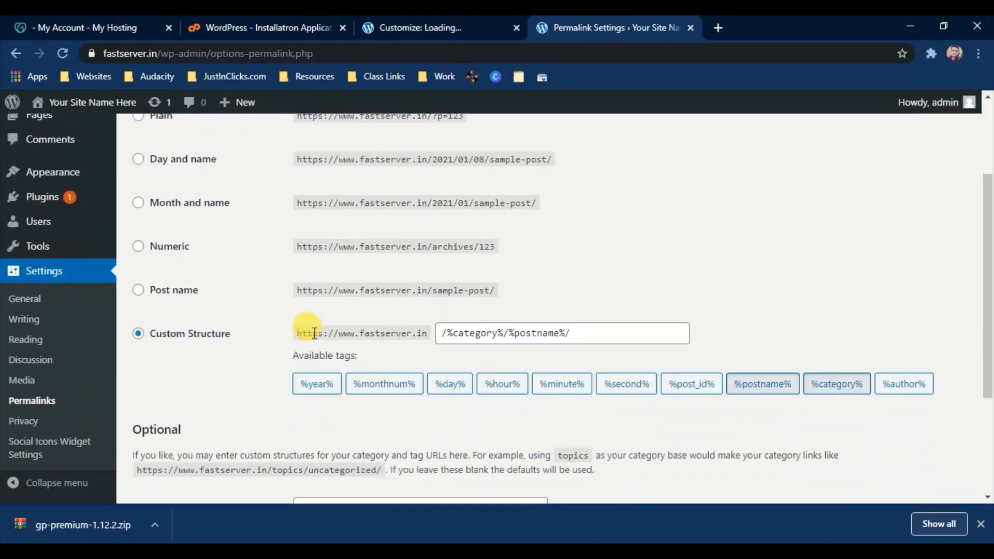
{"action": "left_click", "coordinate": [181, 285]}
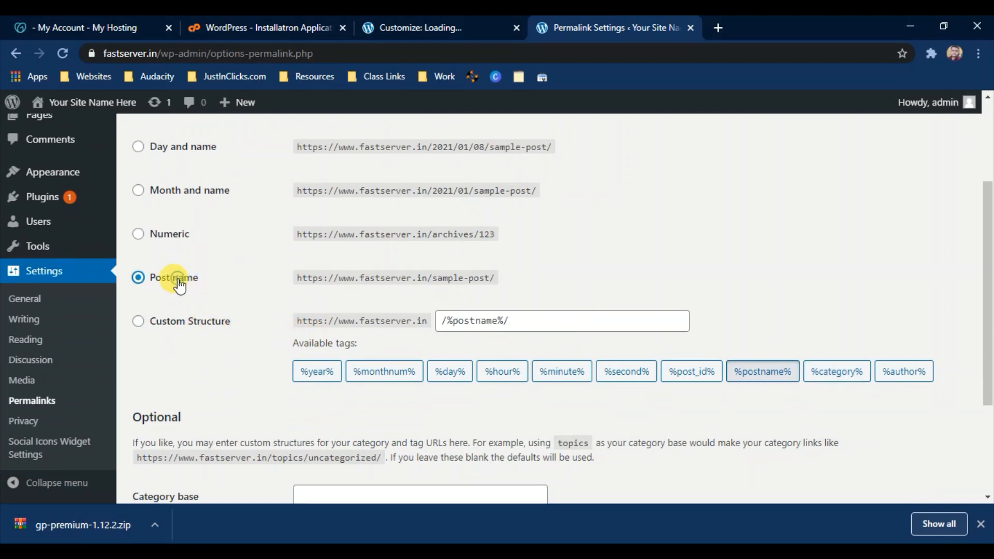
{"action": "scroll", "coordinate": [244, 283], "scroll_direction": "down", "scroll_amount": 3}
{"action": "left_click", "coordinate": [175, 419]}
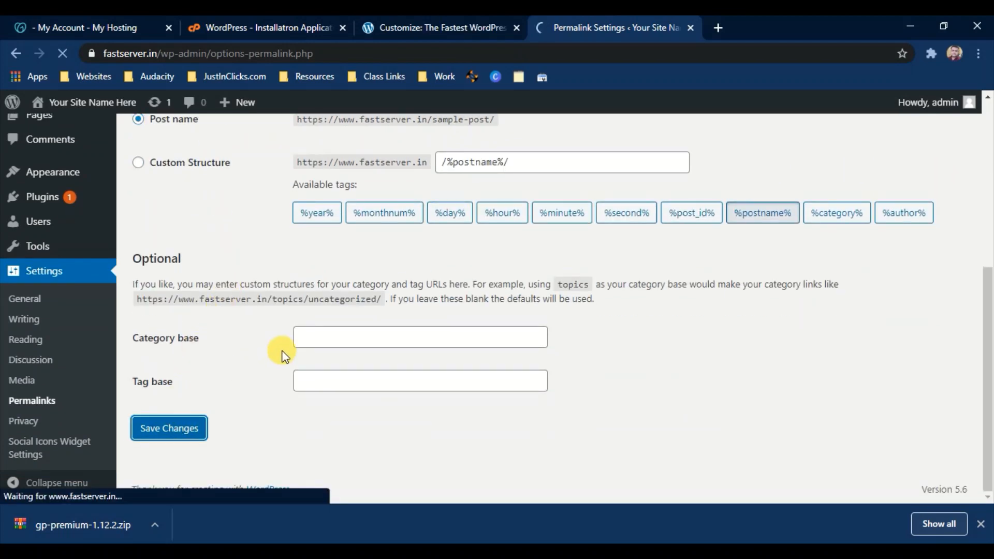
{"action": "scroll", "coordinate": [51, 417], "scroll_direction": "down", "scroll_amount": 2}
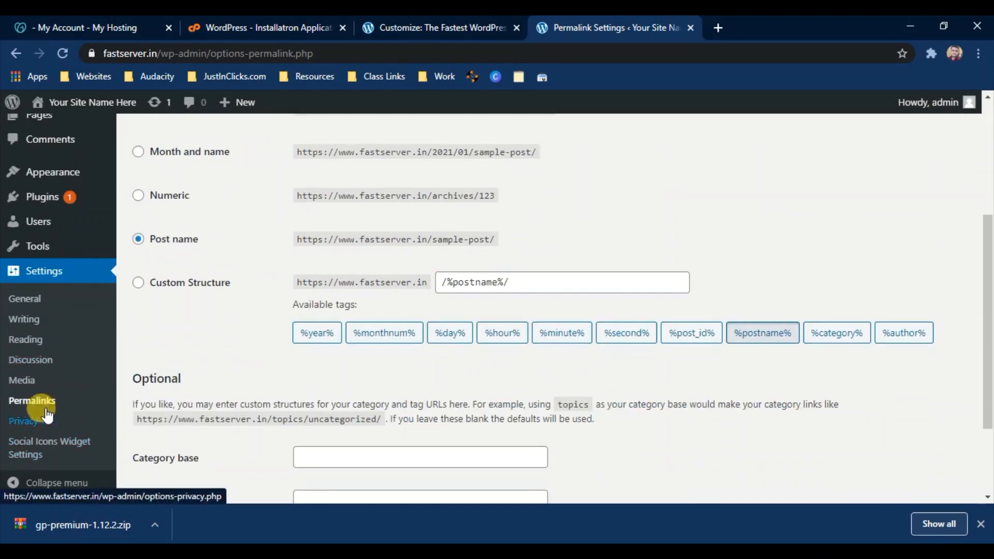
Review the site's Reading, Writing and General settings, including homepage display, site addresses and date and time formats.
{"action": "left_click", "coordinate": [37, 340]}
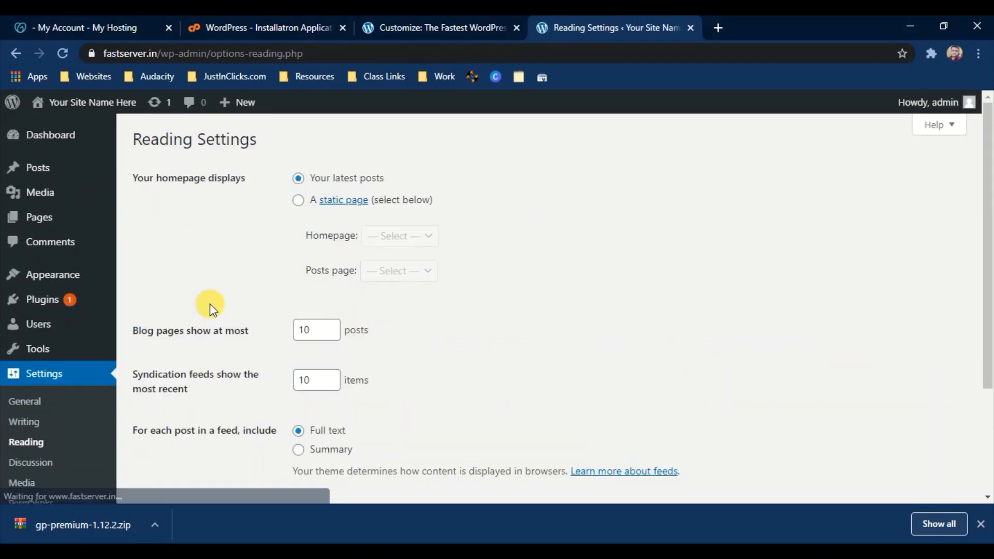
{"action": "scroll", "coordinate": [285, 360], "scroll_direction": "down", "scroll_amount": 3}
{"action": "scroll", "coordinate": [144, 389], "scroll_direction": "up", "scroll_amount": 3}
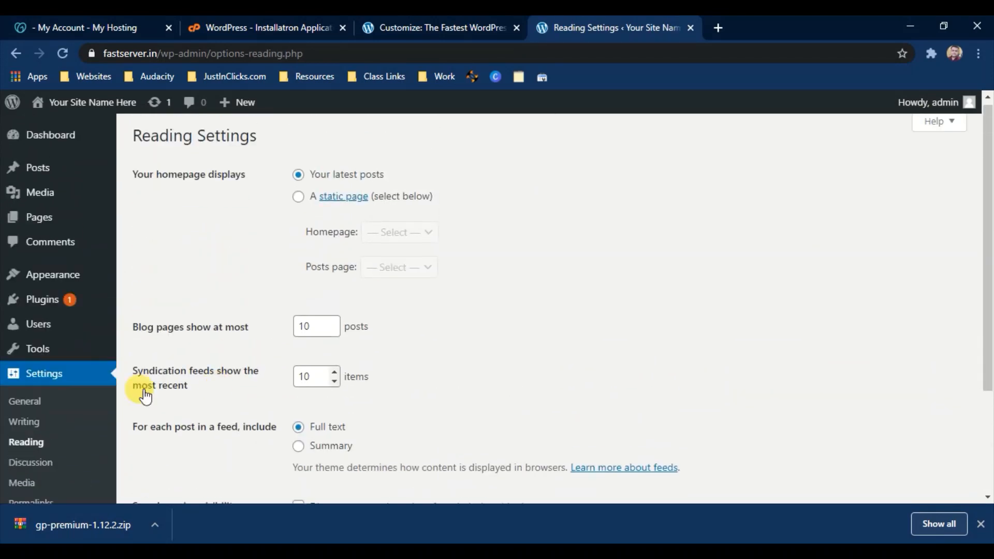
{"action": "left_click", "coordinate": [41, 423]}
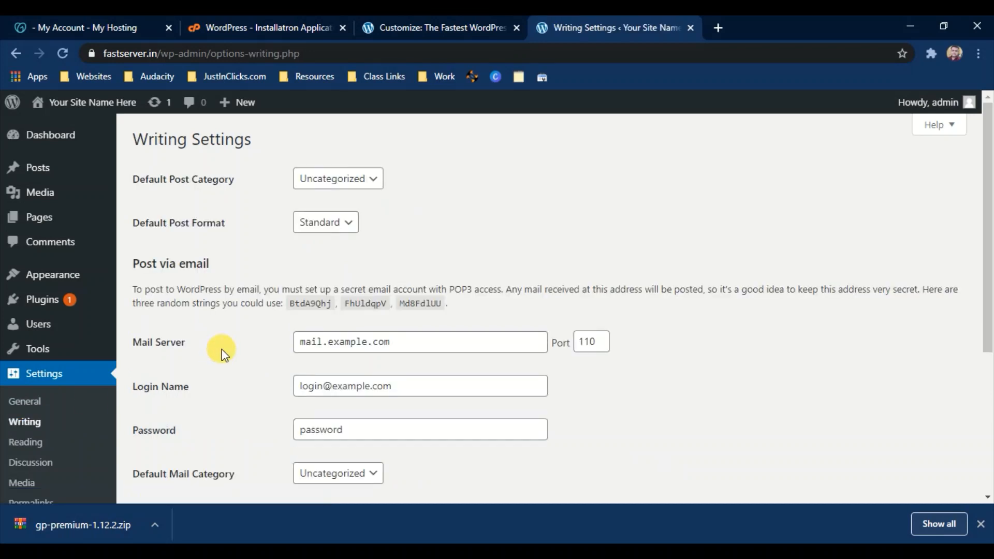
{"action": "scroll", "coordinate": [223, 354], "scroll_direction": "down", "scroll_amount": 4}
{"action": "scroll", "coordinate": [222, 353], "scroll_direction": "up", "scroll_amount": 3}
{"action": "scroll", "coordinate": [223, 354], "scroll_direction": "up", "scroll_amount": 1}
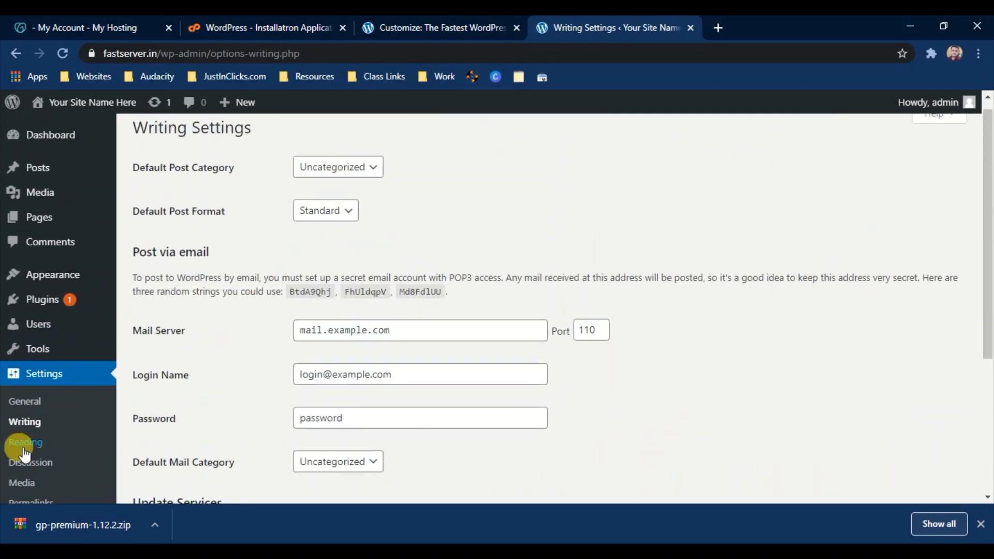
{"action": "left_click", "coordinate": [28, 403]}
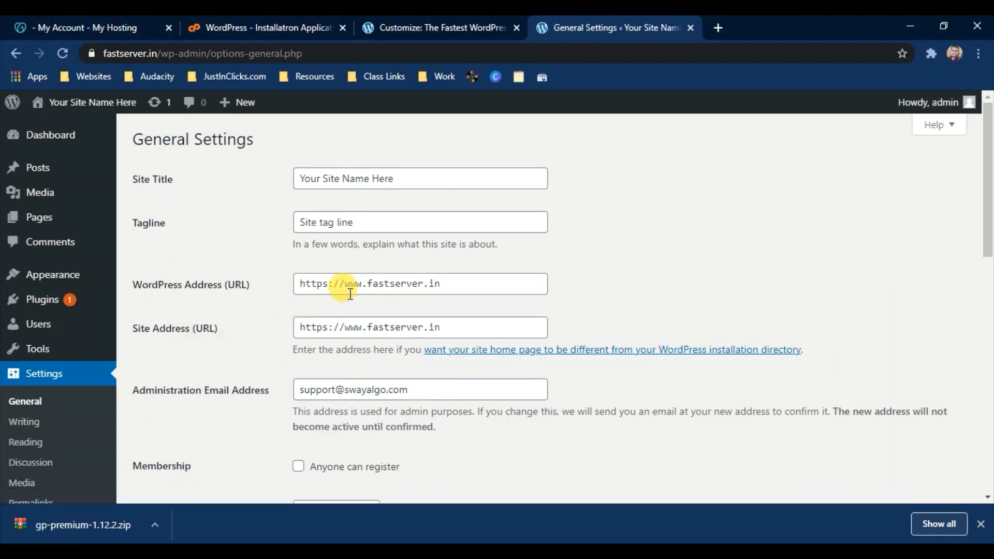
{"action": "scroll", "coordinate": [348, 290], "scroll_direction": "down", "scroll_amount": 10}
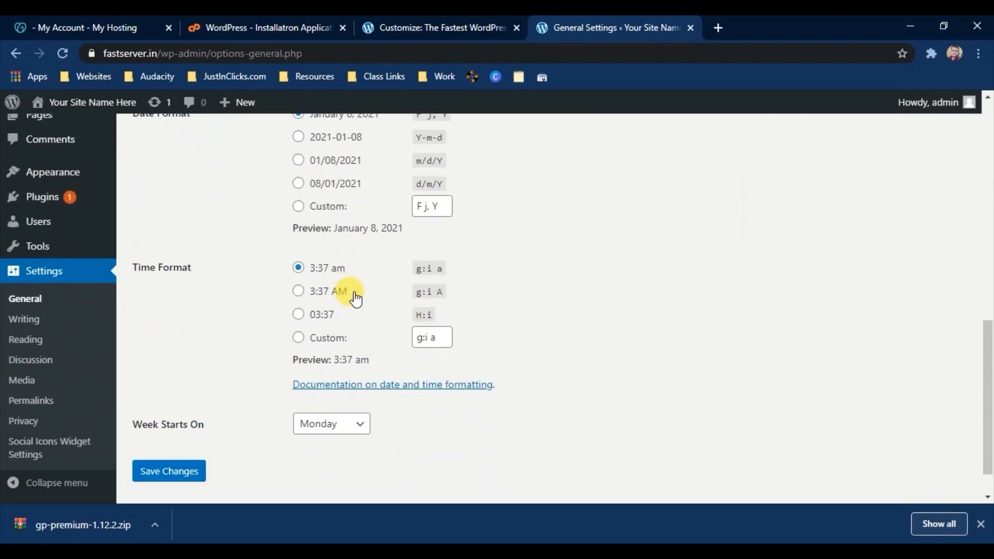
{"action": "scroll", "coordinate": [356, 291], "scroll_direction": "down", "scroll_amount": 2}
{"action": "scroll", "coordinate": [355, 290], "scroll_direction": "up", "scroll_amount": 12}
Set the footer's copyright text to "%copy% your site name" in the customizer.
{"action": "left_click", "coordinate": [480, 20]}
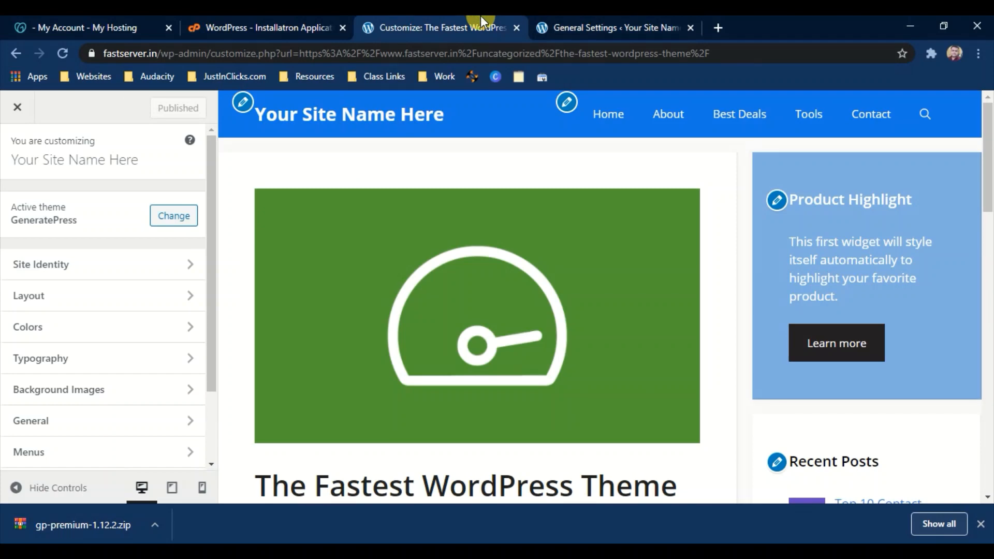
{"action": "scroll", "coordinate": [138, 267], "scroll_direction": "down", "scroll_amount": 3}
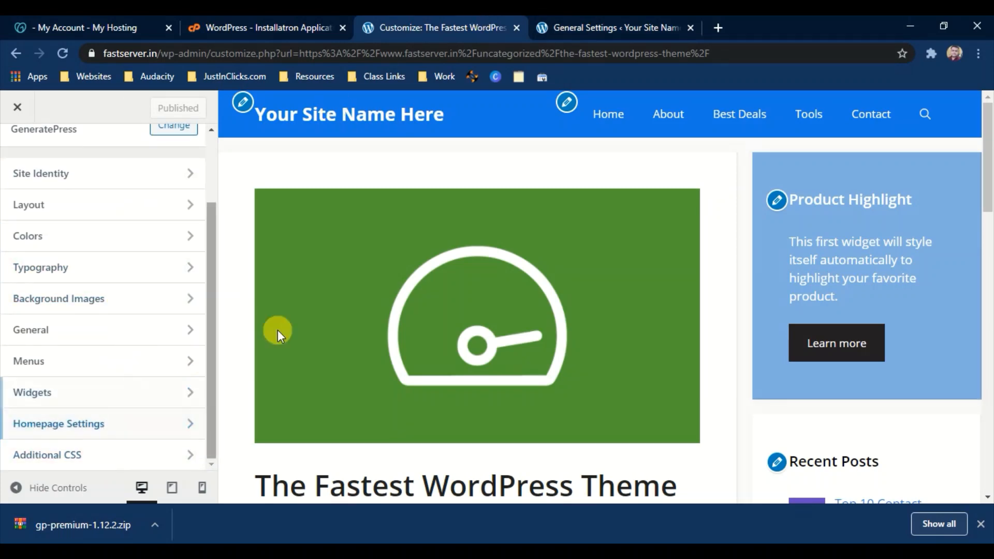
{"action": "scroll", "coordinate": [353, 302], "scroll_direction": "down", "scroll_amount": 15}
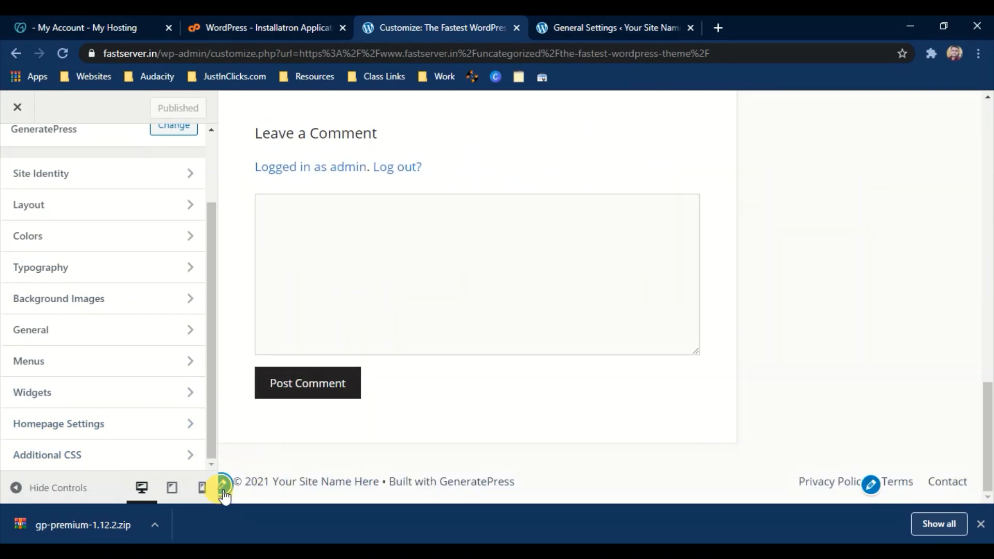
{"action": "left_click", "coordinate": [223, 495]}
{"action": "left_click", "coordinate": [227, 495]}
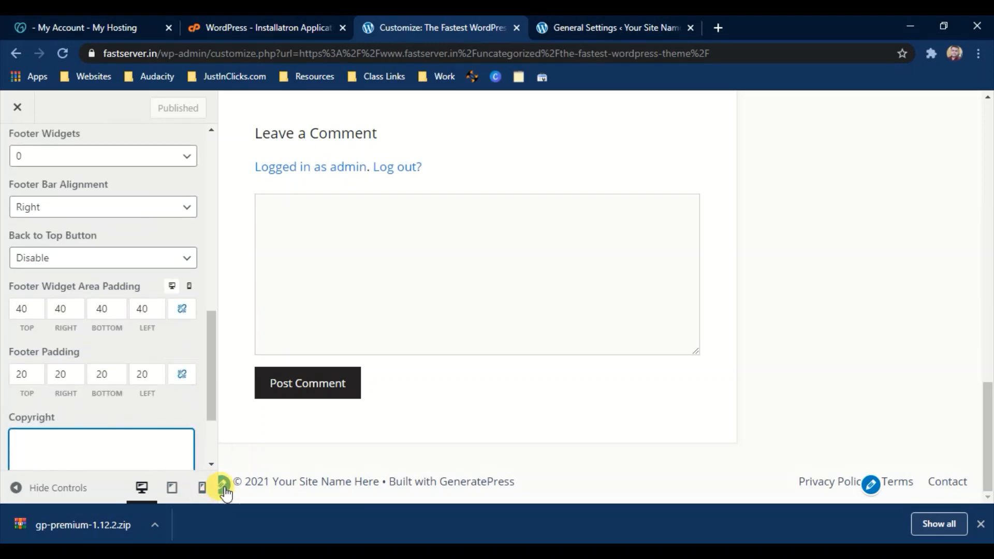
{"action": "scroll", "coordinate": [41, 448], "scroll_direction": "down", "scroll_amount": 3}
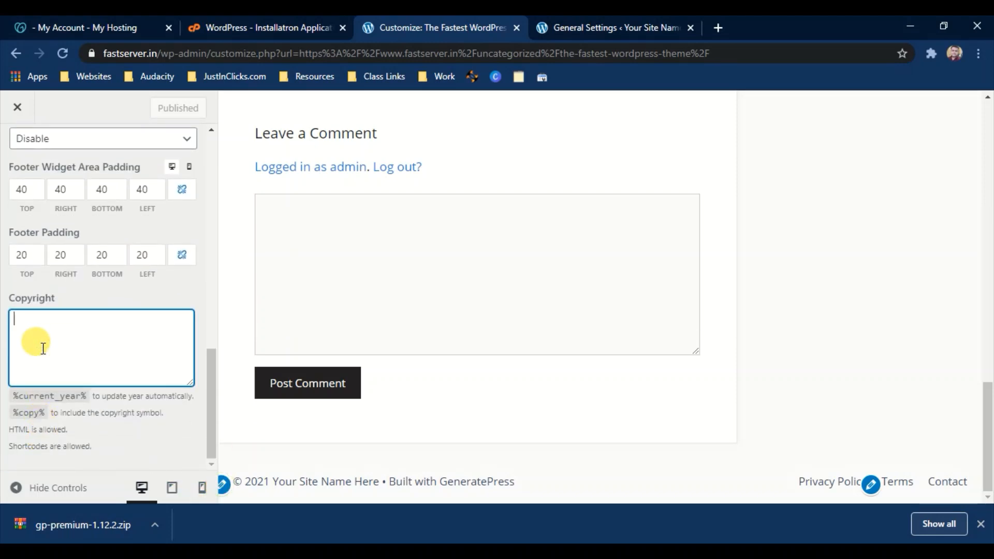
{"action": "type", "text": "%"}
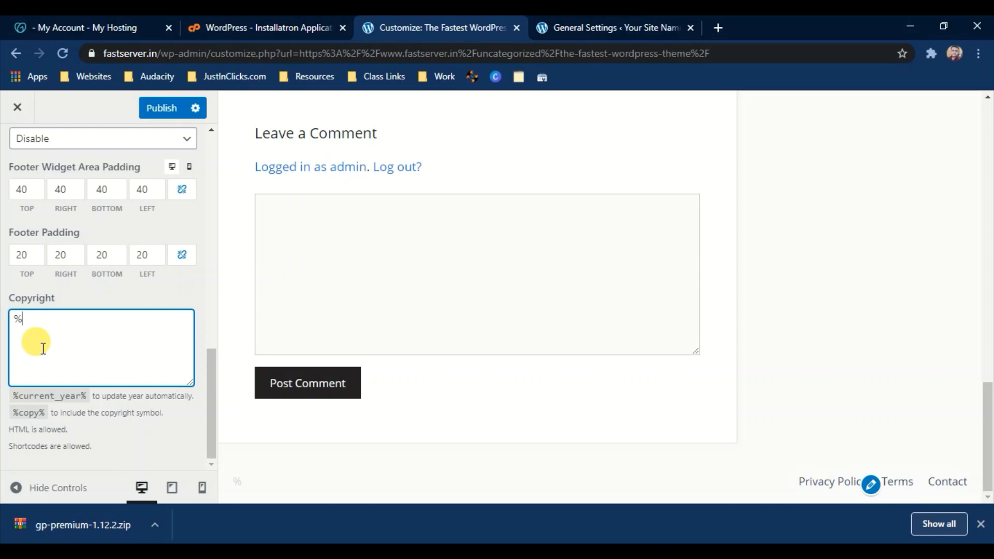
{"action": "type", "text": "copy"}
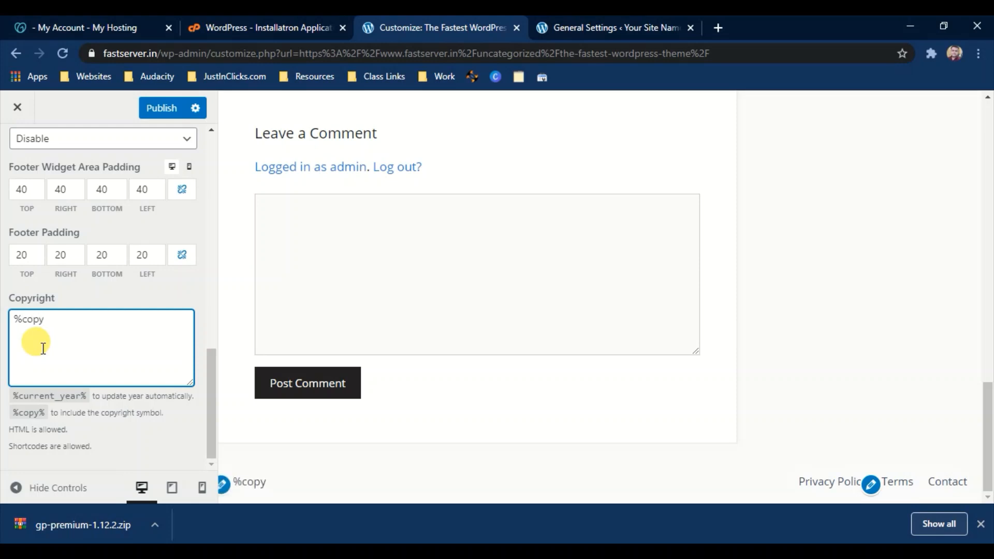
{"action": "type", "text": "%"}
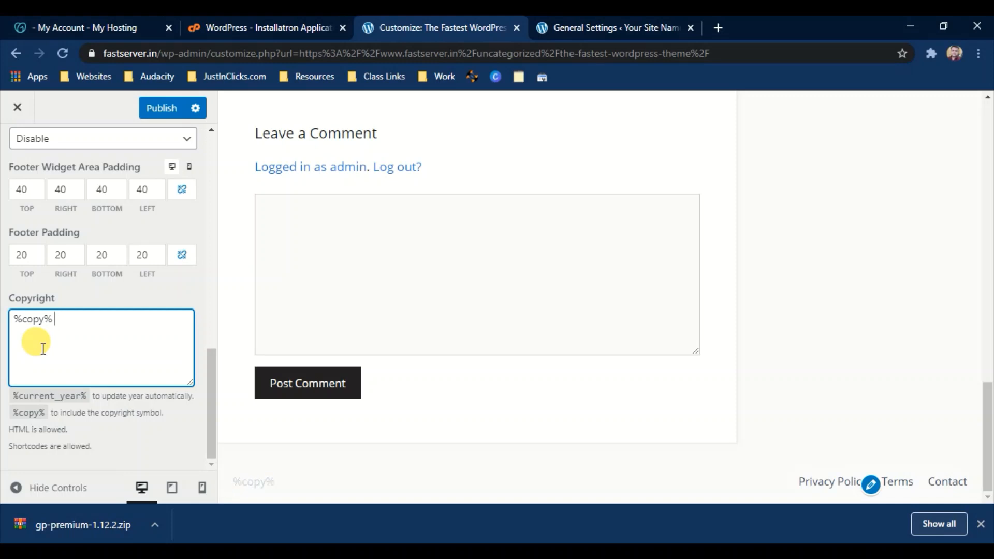
{"action": "type", "text": " your site name"}
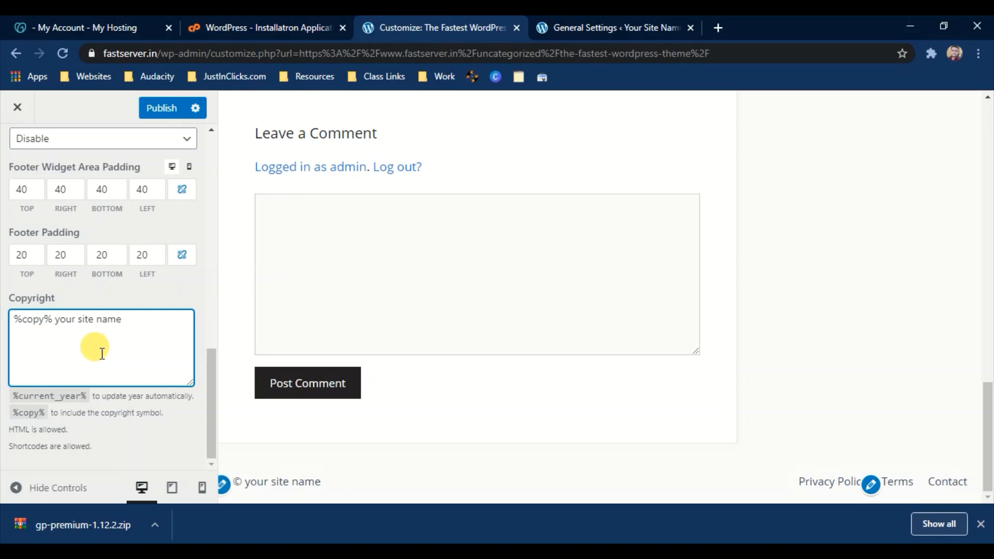
Append "%current_year%" after the site name in the footer's copyright text and publish the customizer changes.
{"action": "type", "text": " %"}
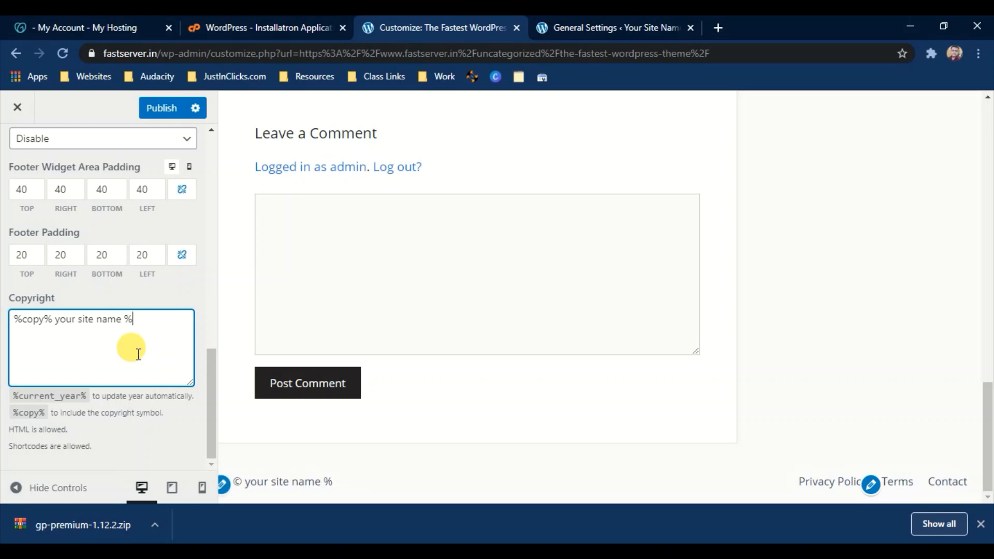
{"action": "type", "text": "curr"}
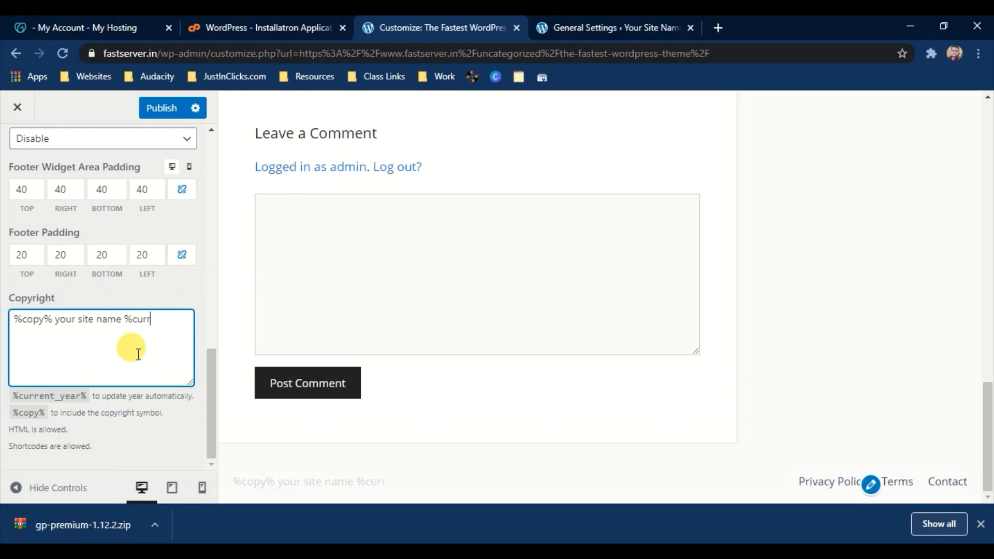
{"action": "type", "text": "ent"}
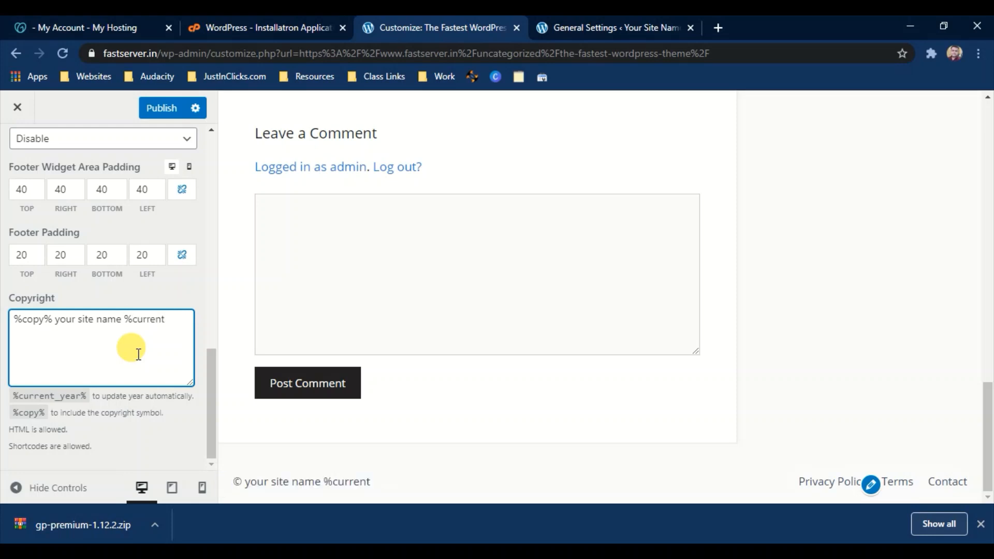
{"action": "type", "text": "_year"}
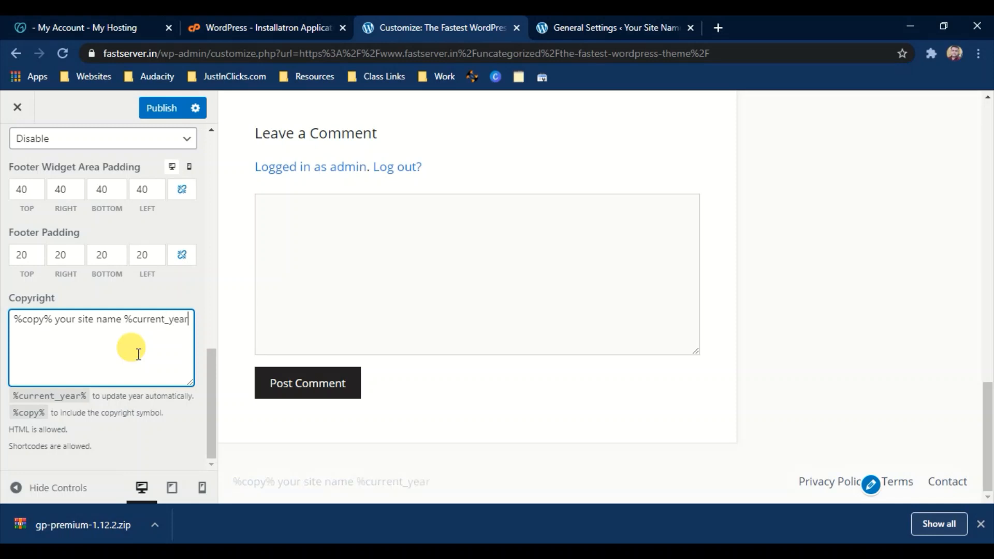
{"action": "type", "text": "%"}
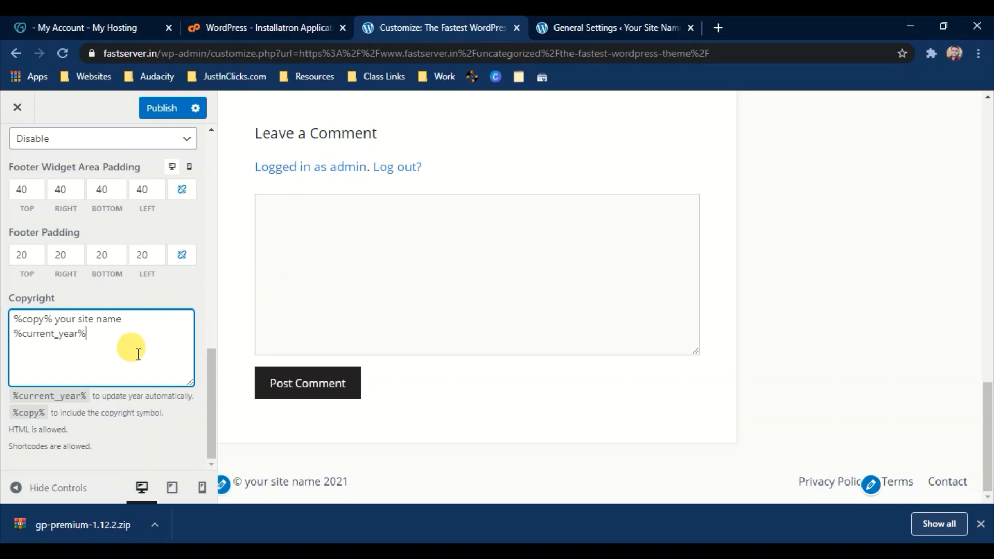
{"action": "left_click", "coordinate": [154, 110]}
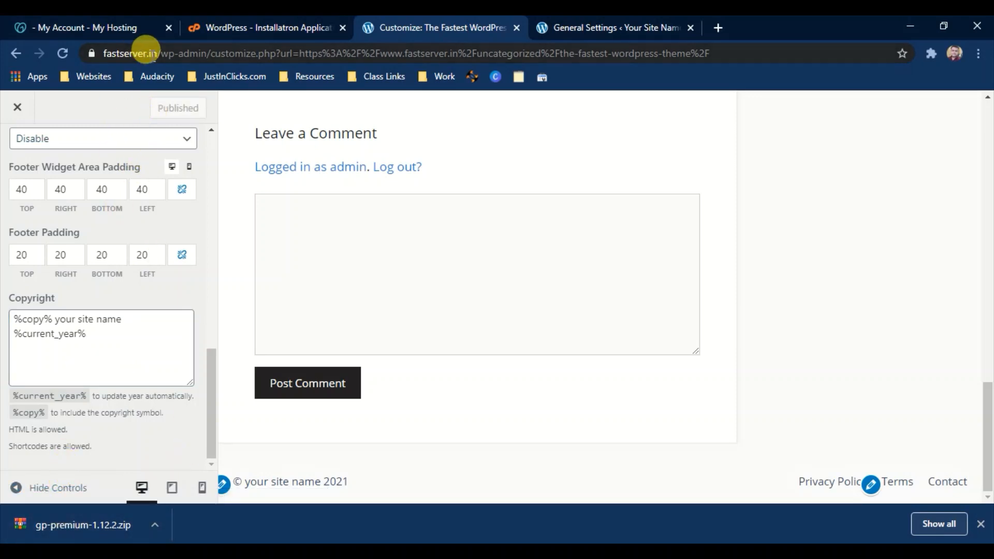
Open the live fastserver.in home page and check the page from header to footer copyright line.
{"action": "left_click_drag", "start_coordinate": [158, 53], "coordinate": [787, 36]}
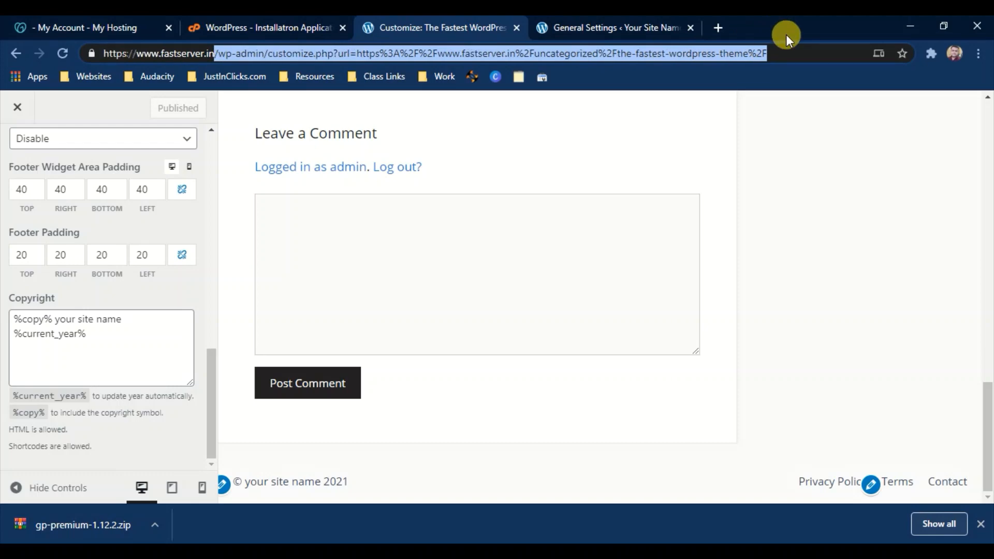
{"action": "key", "text": "BackSpace"}
{"action": "key", "text": "Return"}
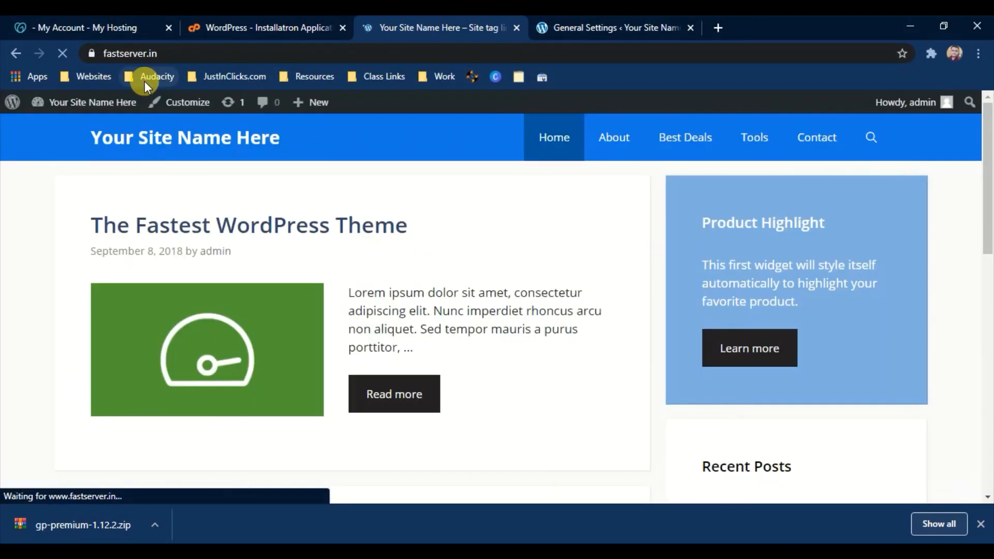
{"action": "scroll", "coordinate": [173, 181], "scroll_direction": "down", "scroll_amount": 10}
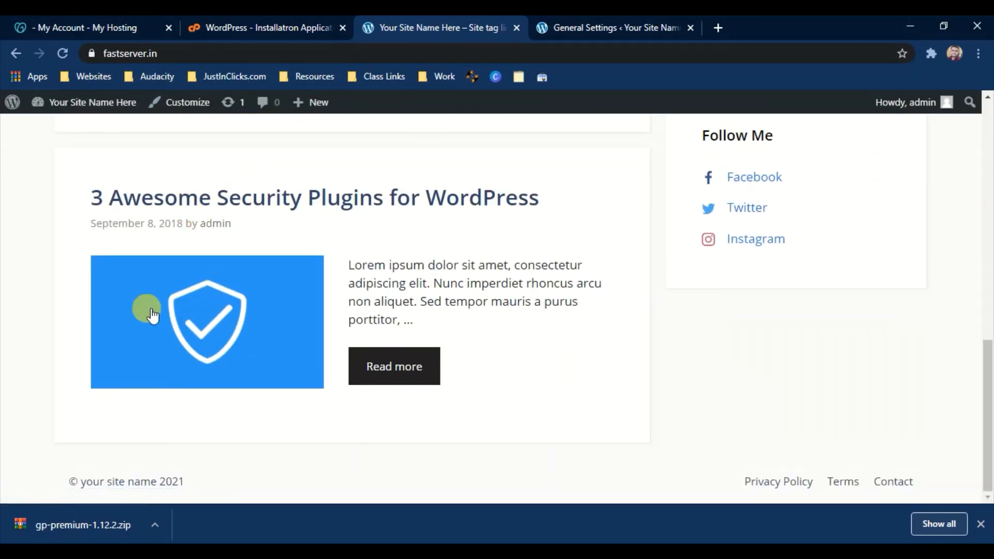
{"action": "scroll", "coordinate": [414, 197], "scroll_direction": "up", "scroll_amount": 10}
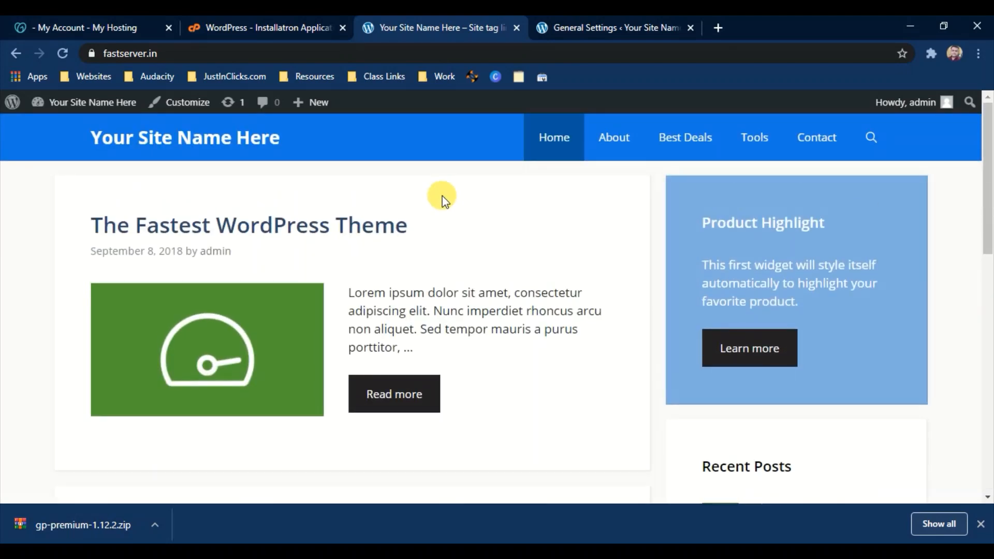